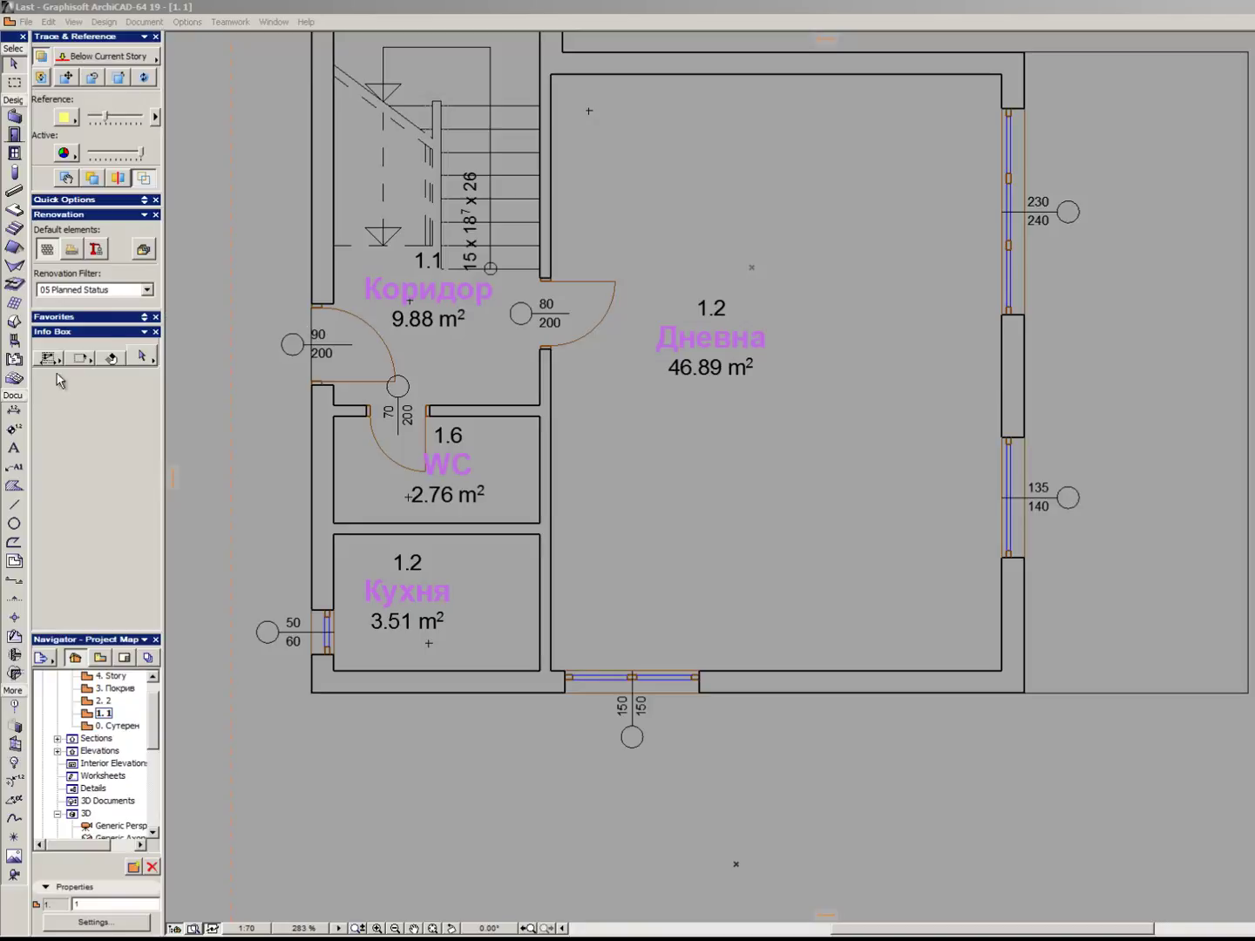
left_click(14, 155)
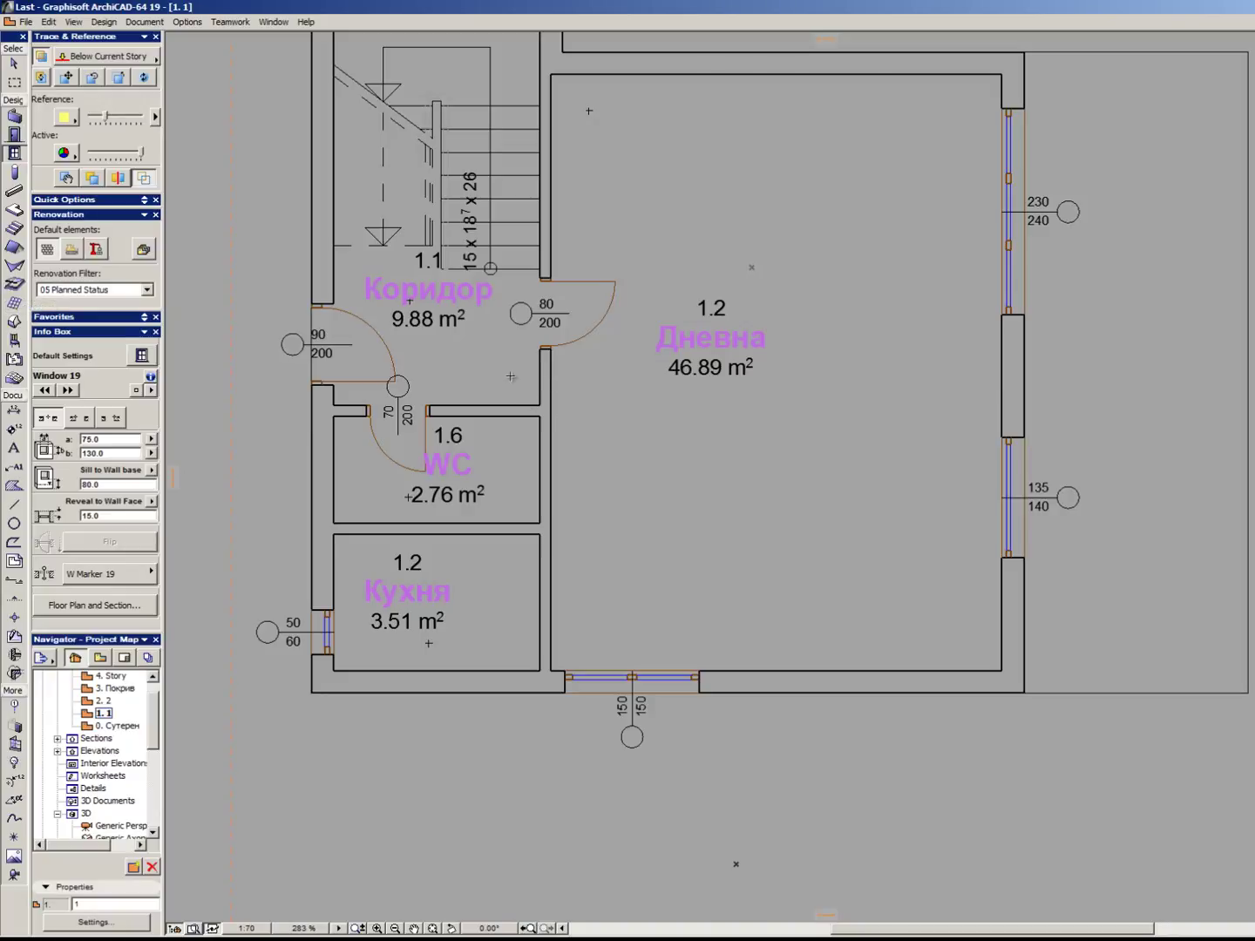
scroll(639, 393, "down", 3)
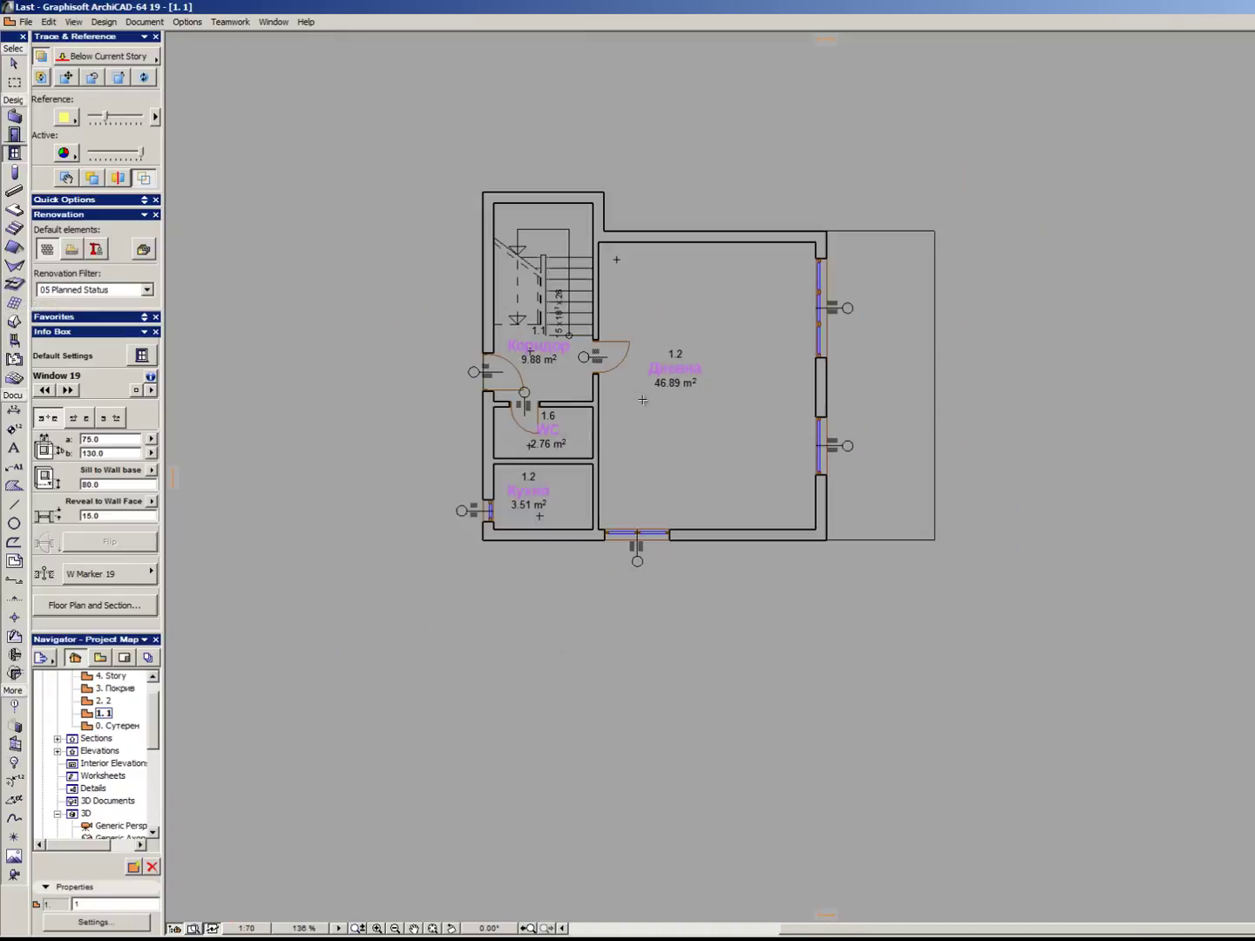
key("Escape")
scroll(702, 629, "up", 3)
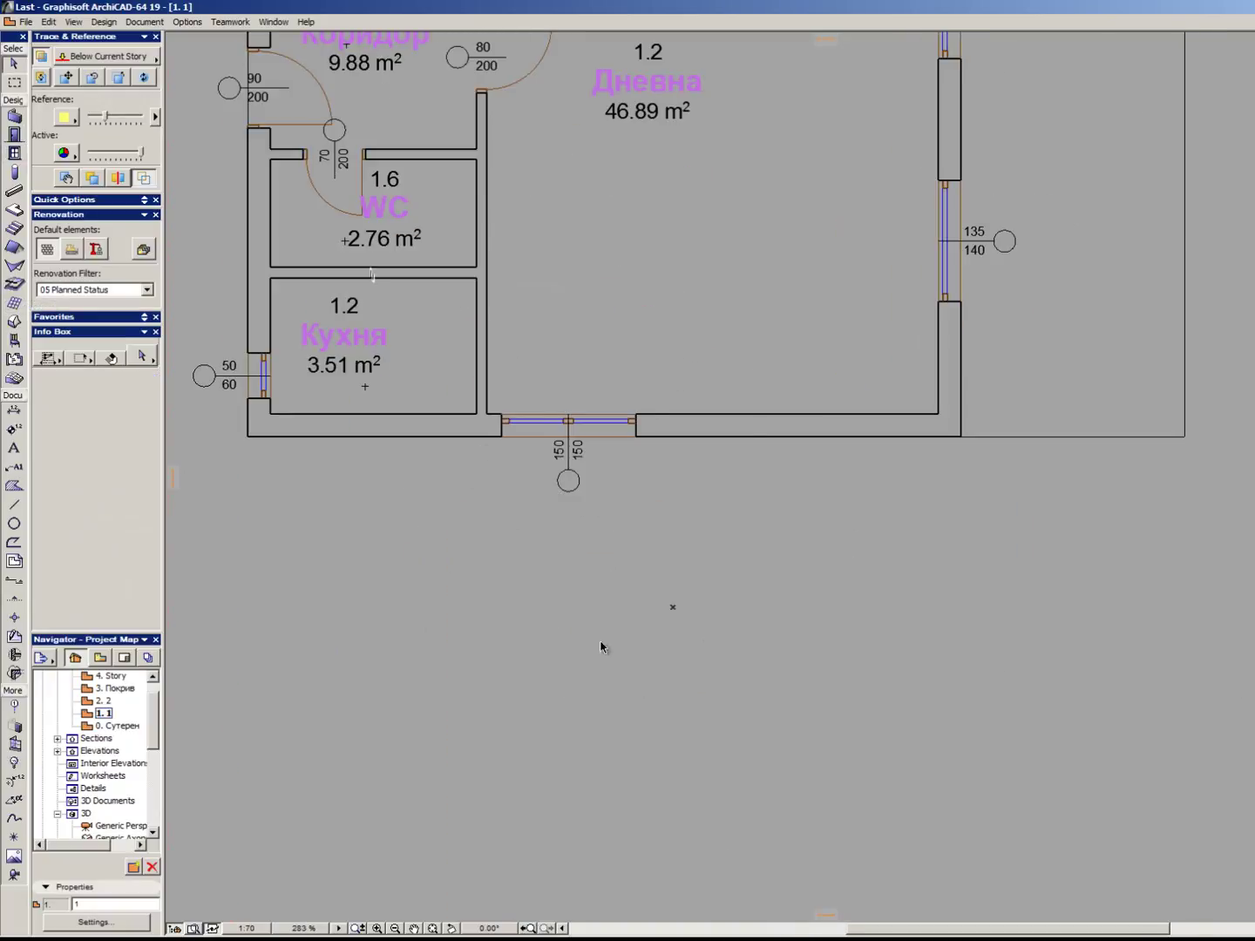
scroll(589, 706, "up", 3)
scroll(594, 545, "down", 1)
scroll(596, 547, "down", 2)
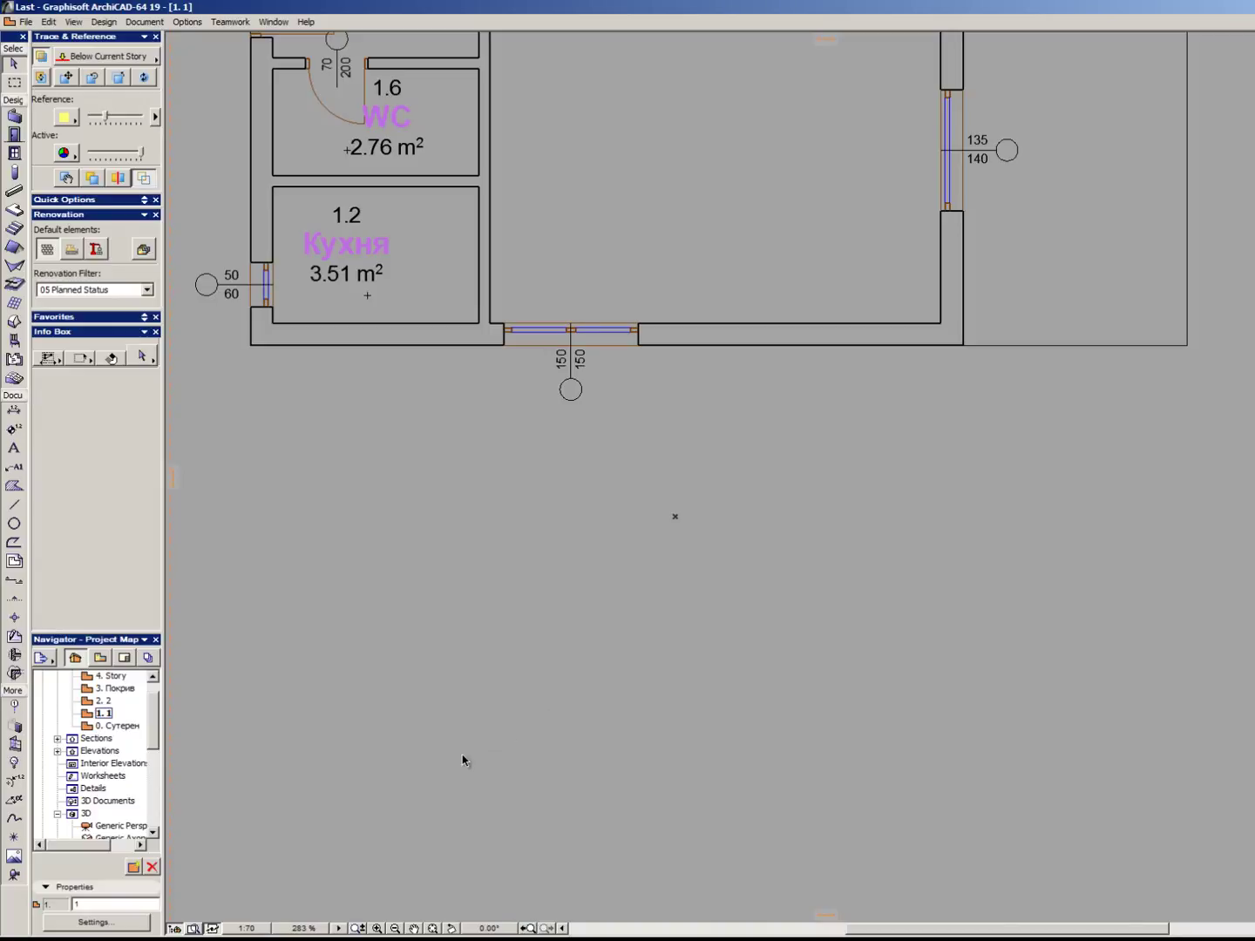
scroll(494, 746, "down", 3)
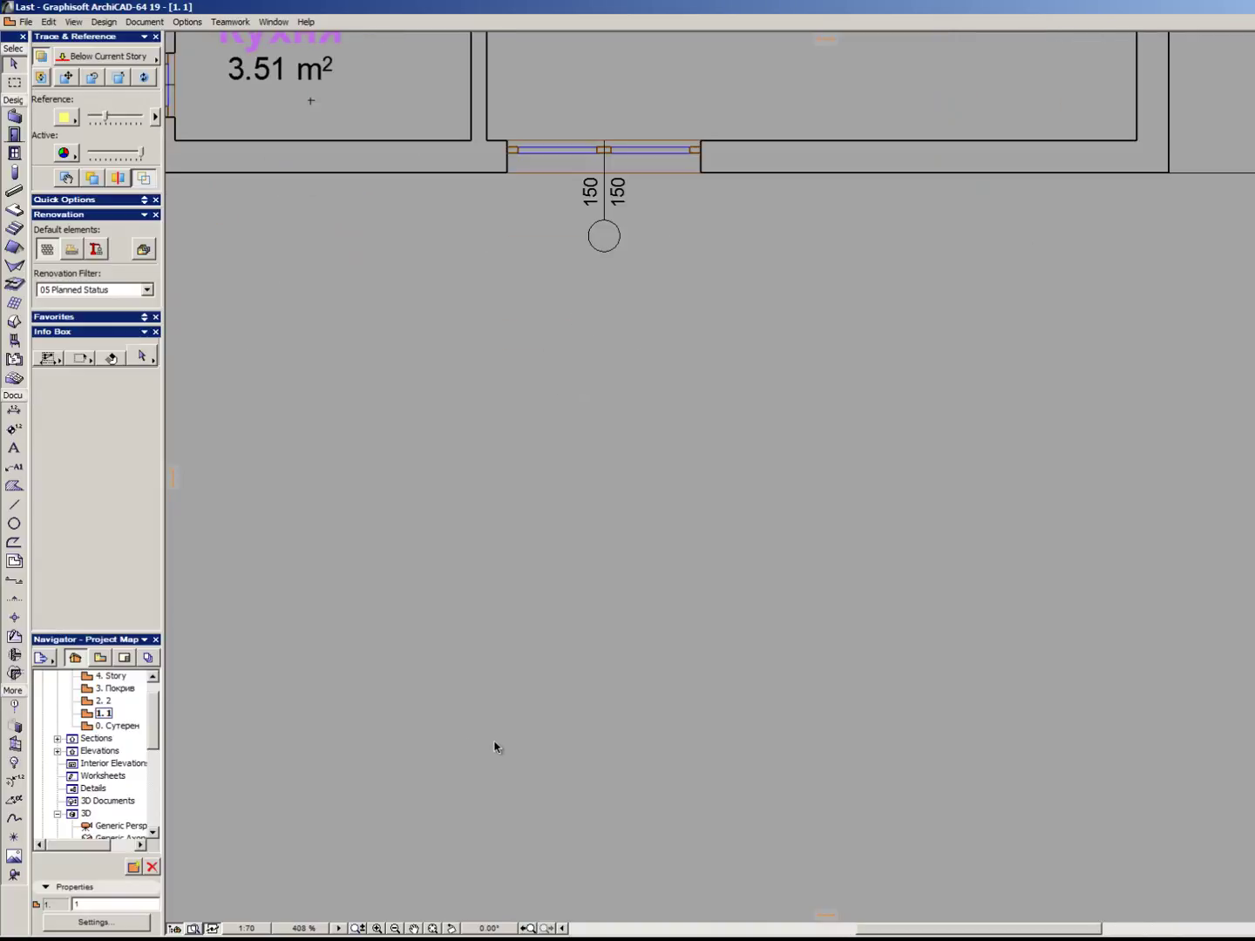
scroll(494, 746, "up", 3)
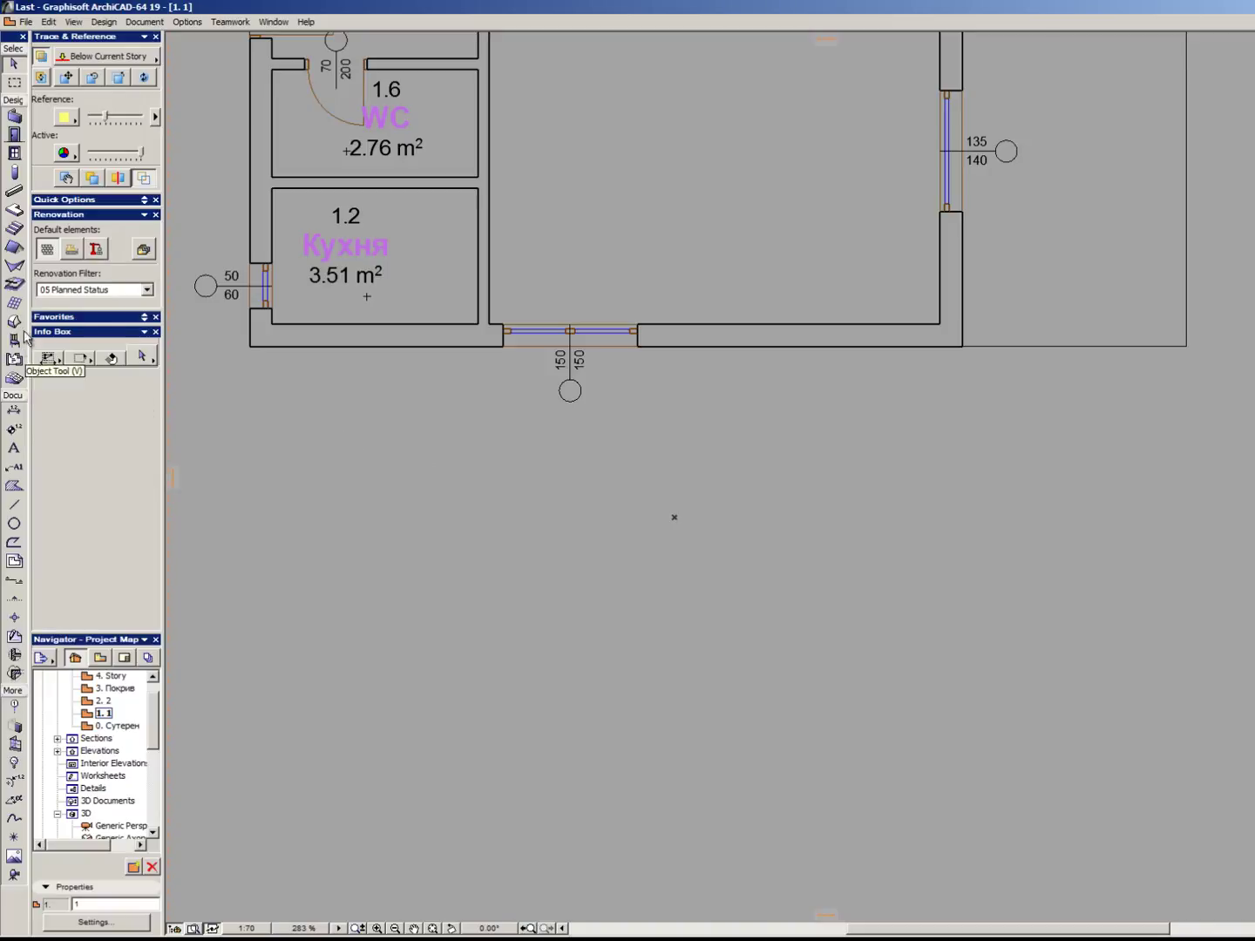
Draw a rectangular slab 6 thick, 100 wide and 150 high, in the empty area below the floor plan.
left_click(14, 209)
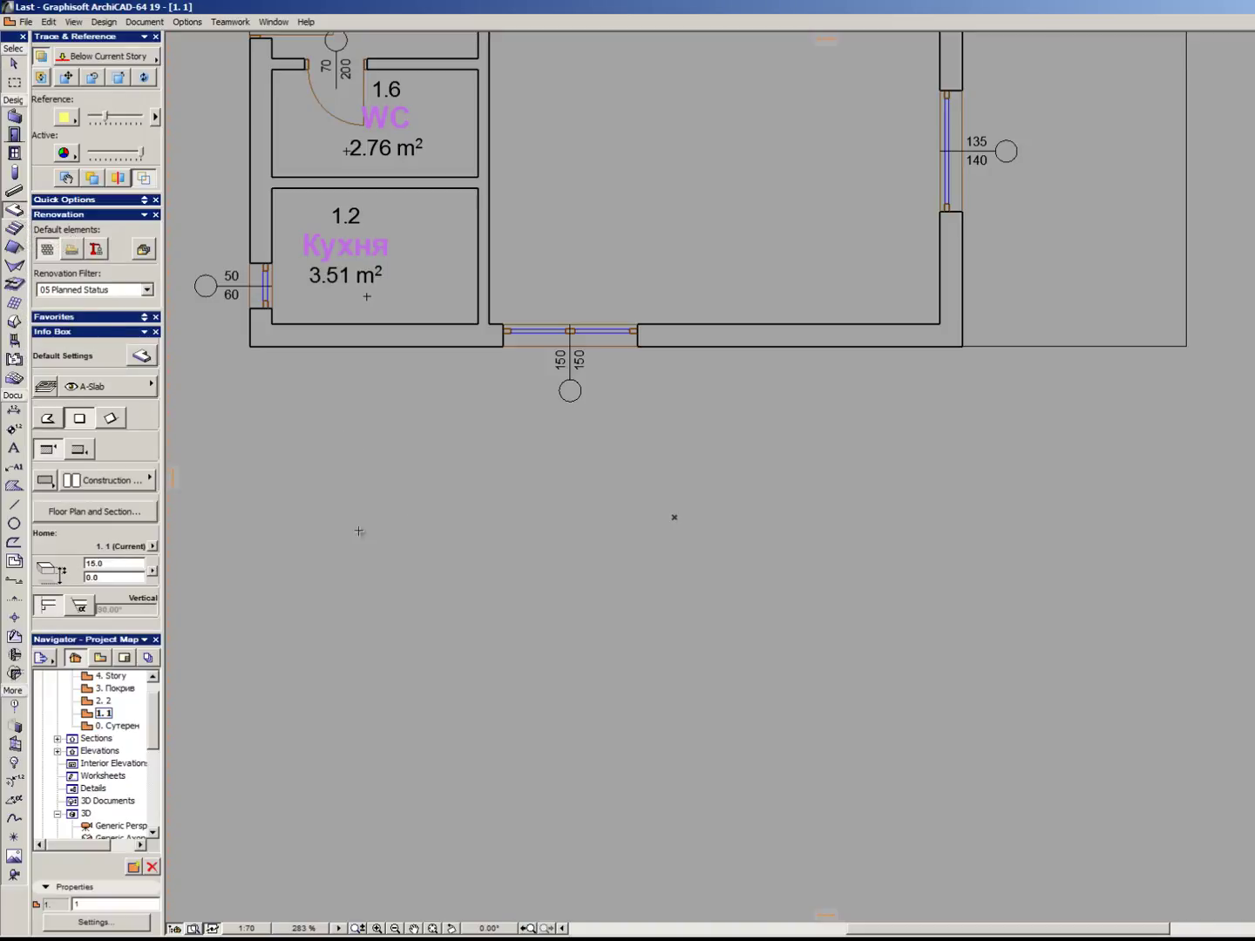
left_click(131, 564)
type("6")
key("Return")
left_click(360, 569)
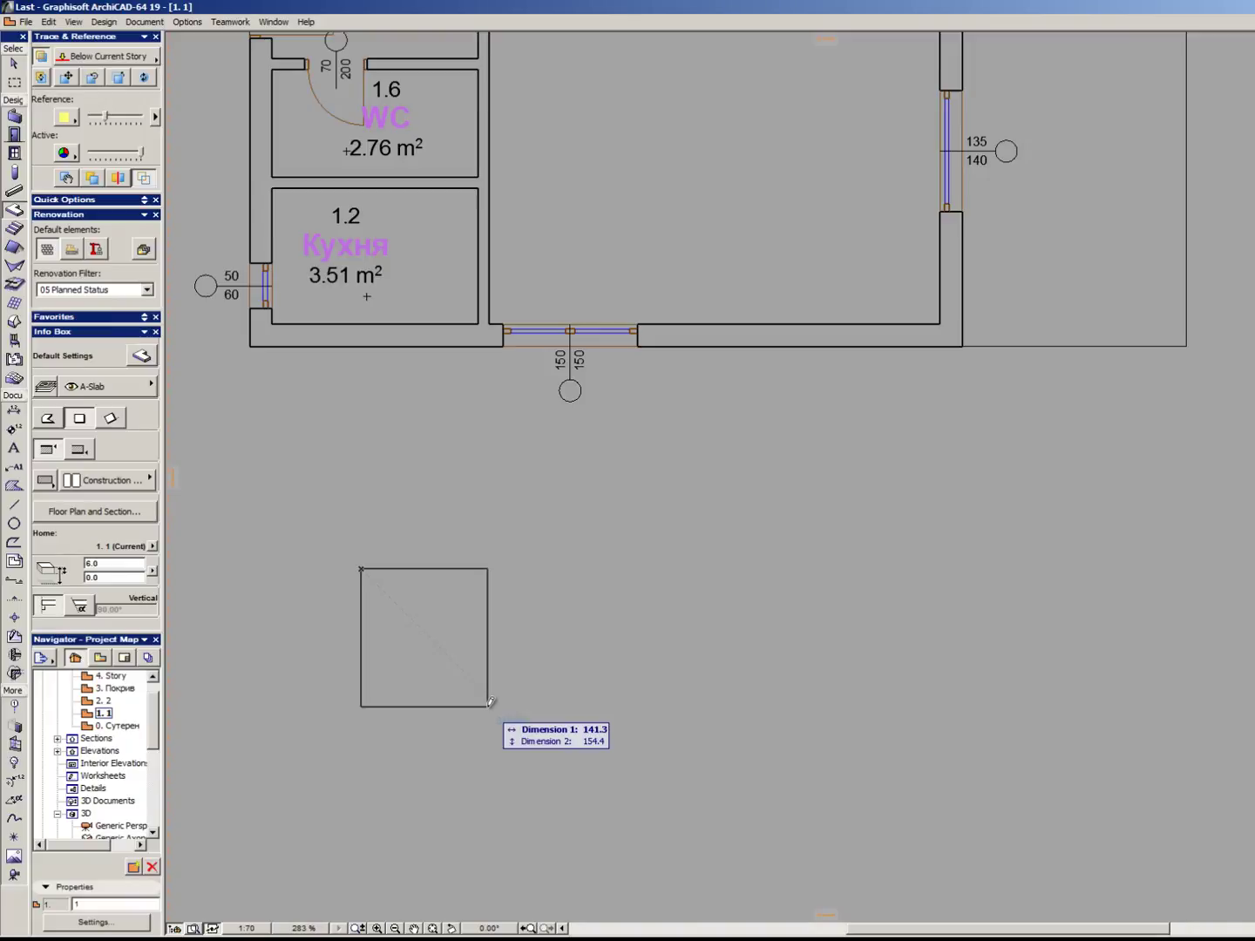
type("100")
key("Tab")
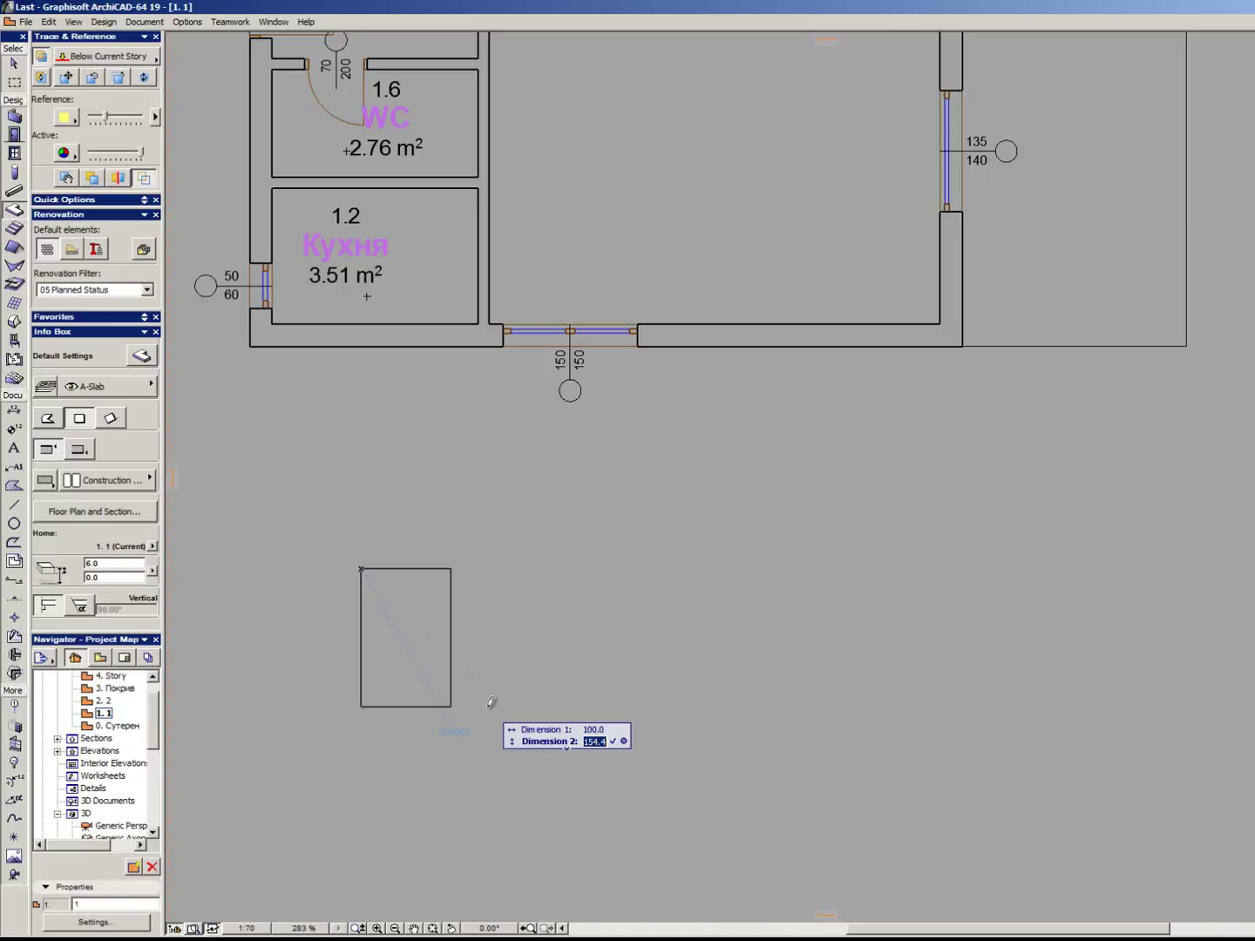
type("150")
key("Return")
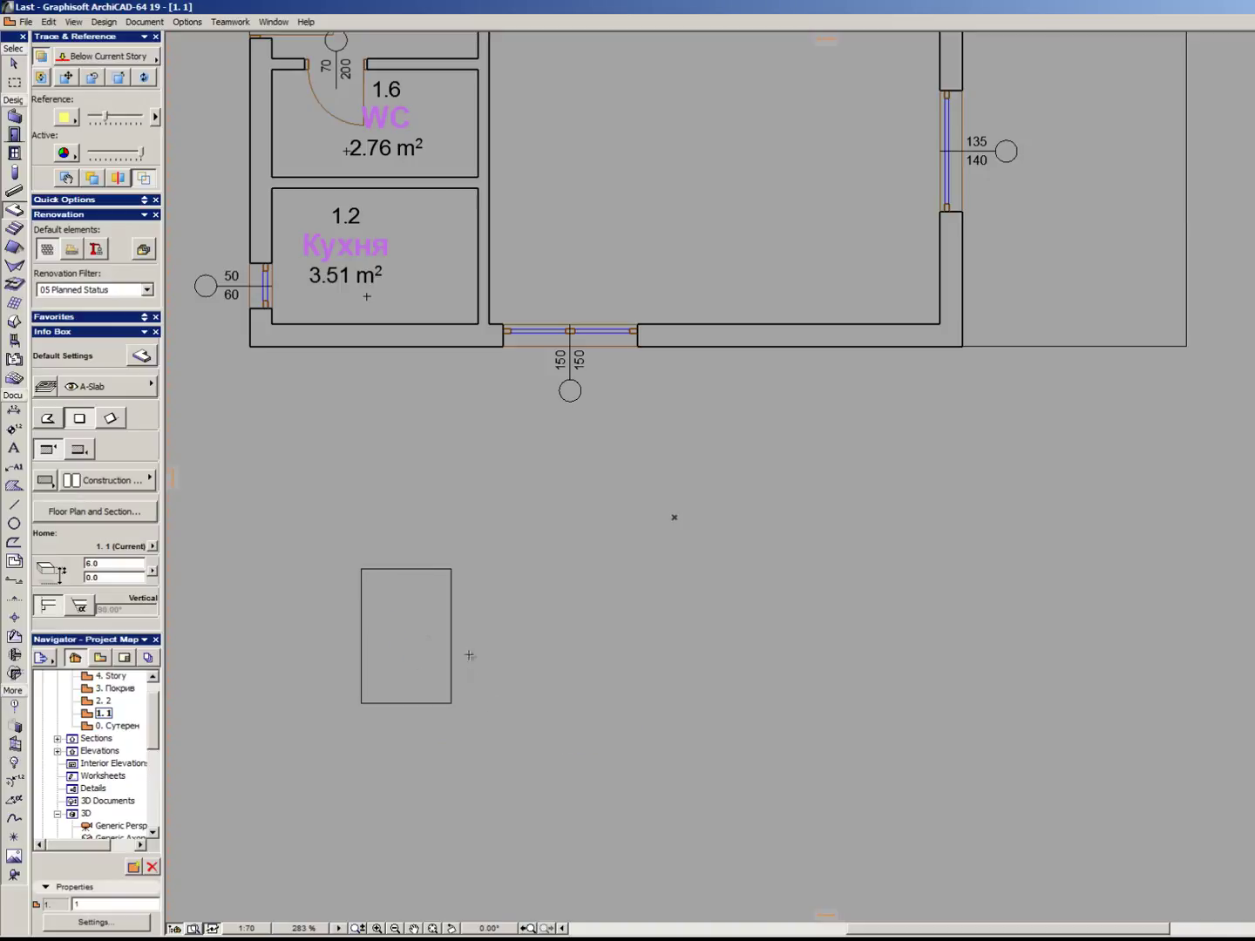
key("Escape")
Subtract a triangle from the slab's upper part, running from 30 below the top-left corner to the top edge's midpoint and down to the right edge.
scroll(401, 569, "up", 3)
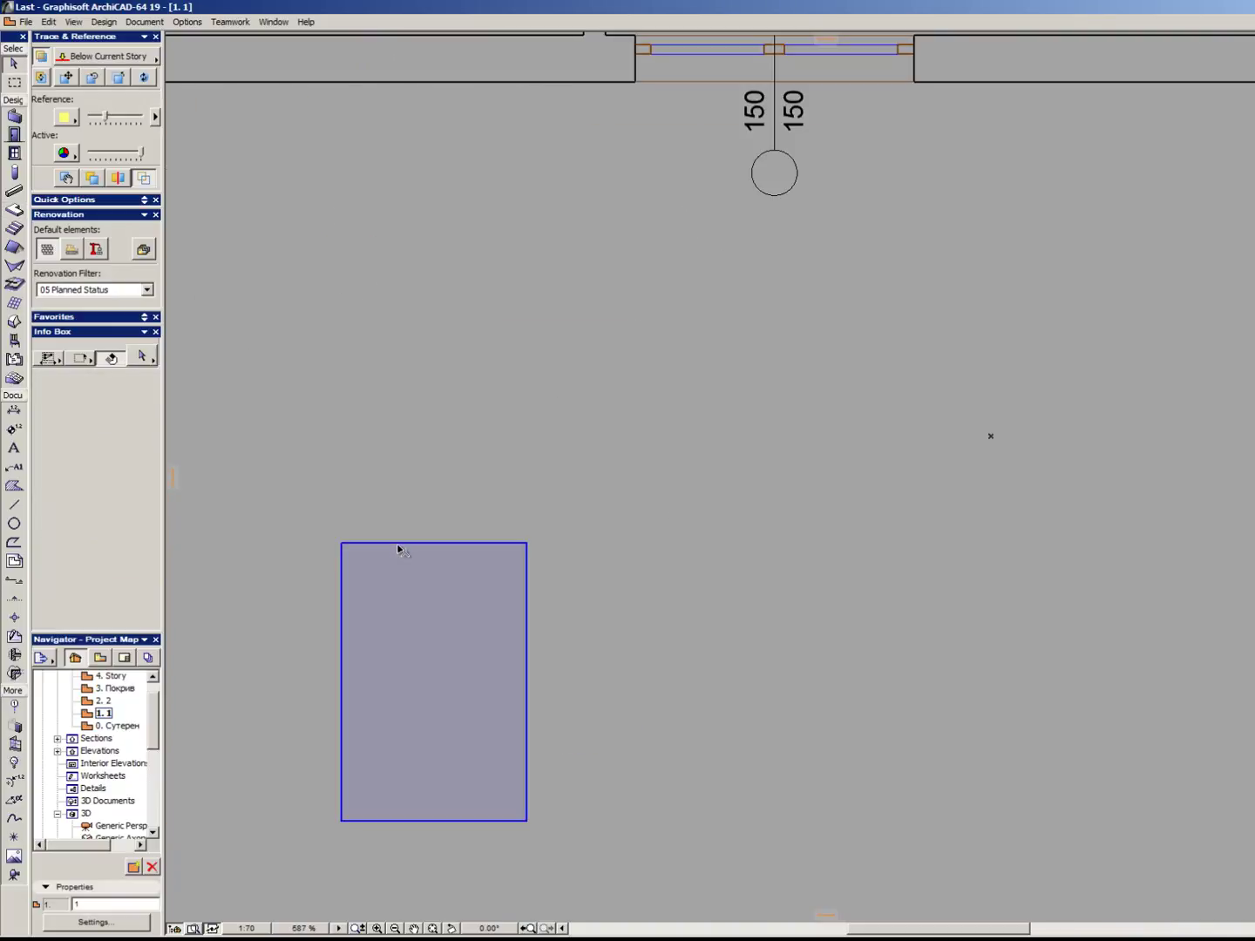
left_click(397, 546)
left_click(340, 543)
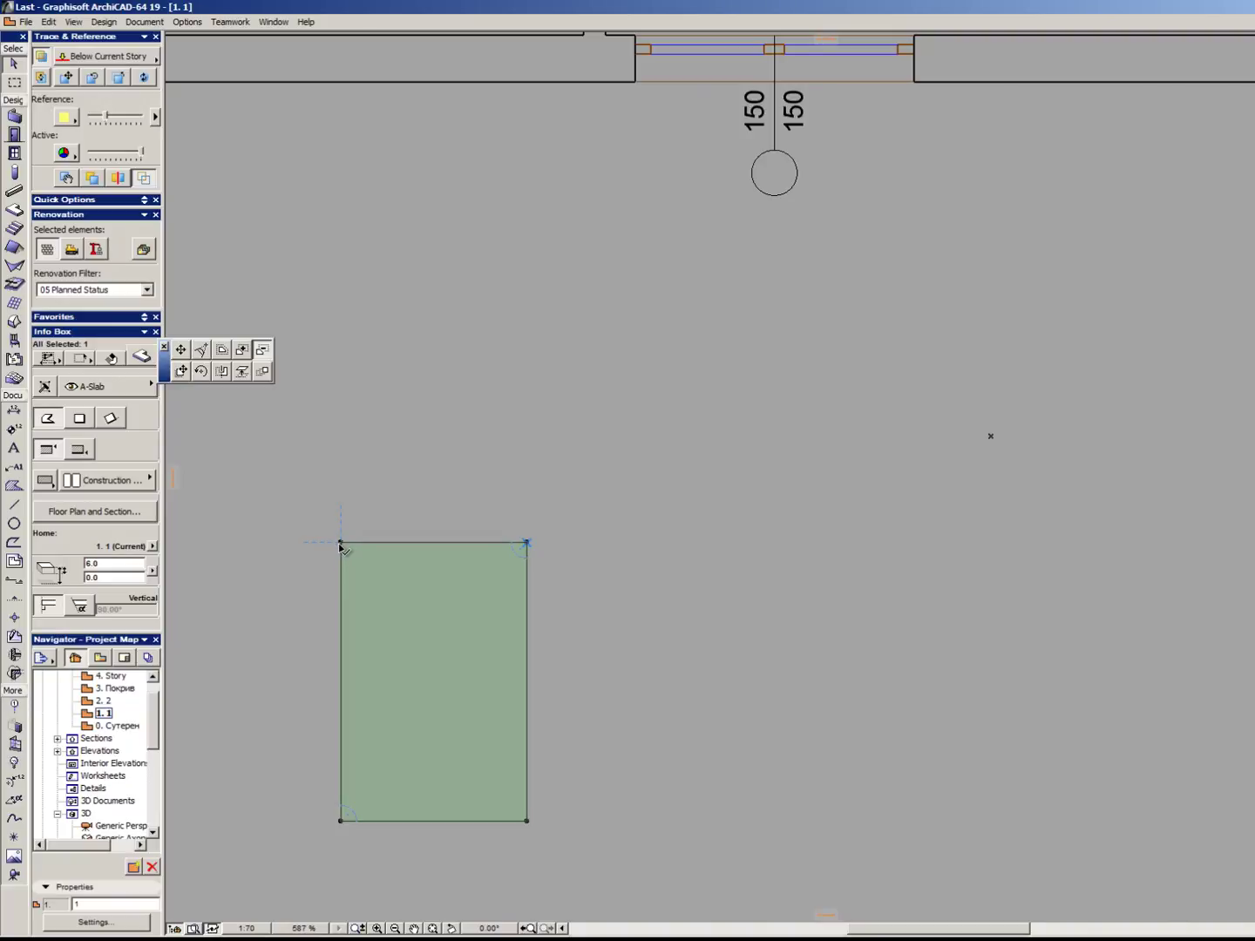
scroll(341, 546, "up", 3)
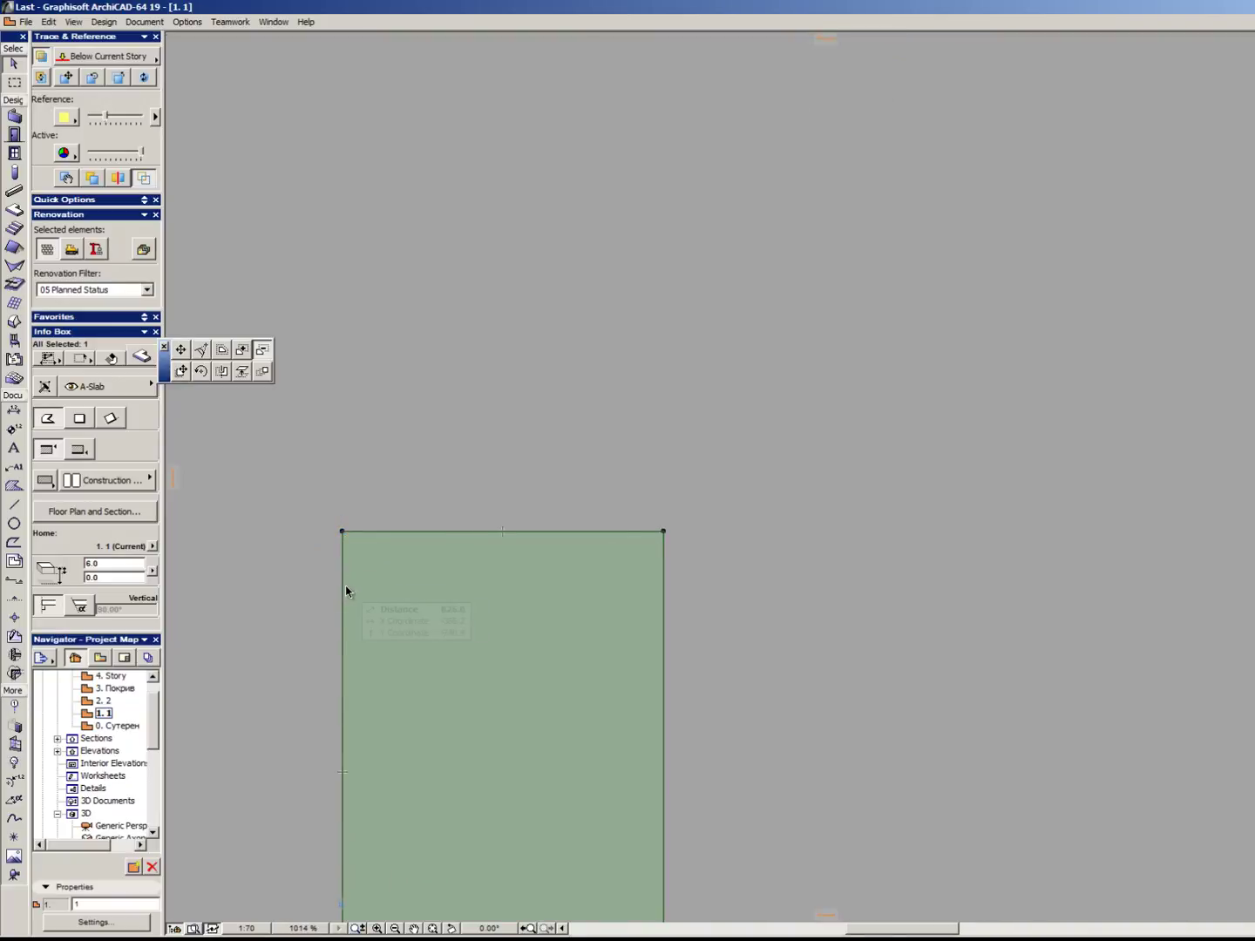
left_click(342, 532)
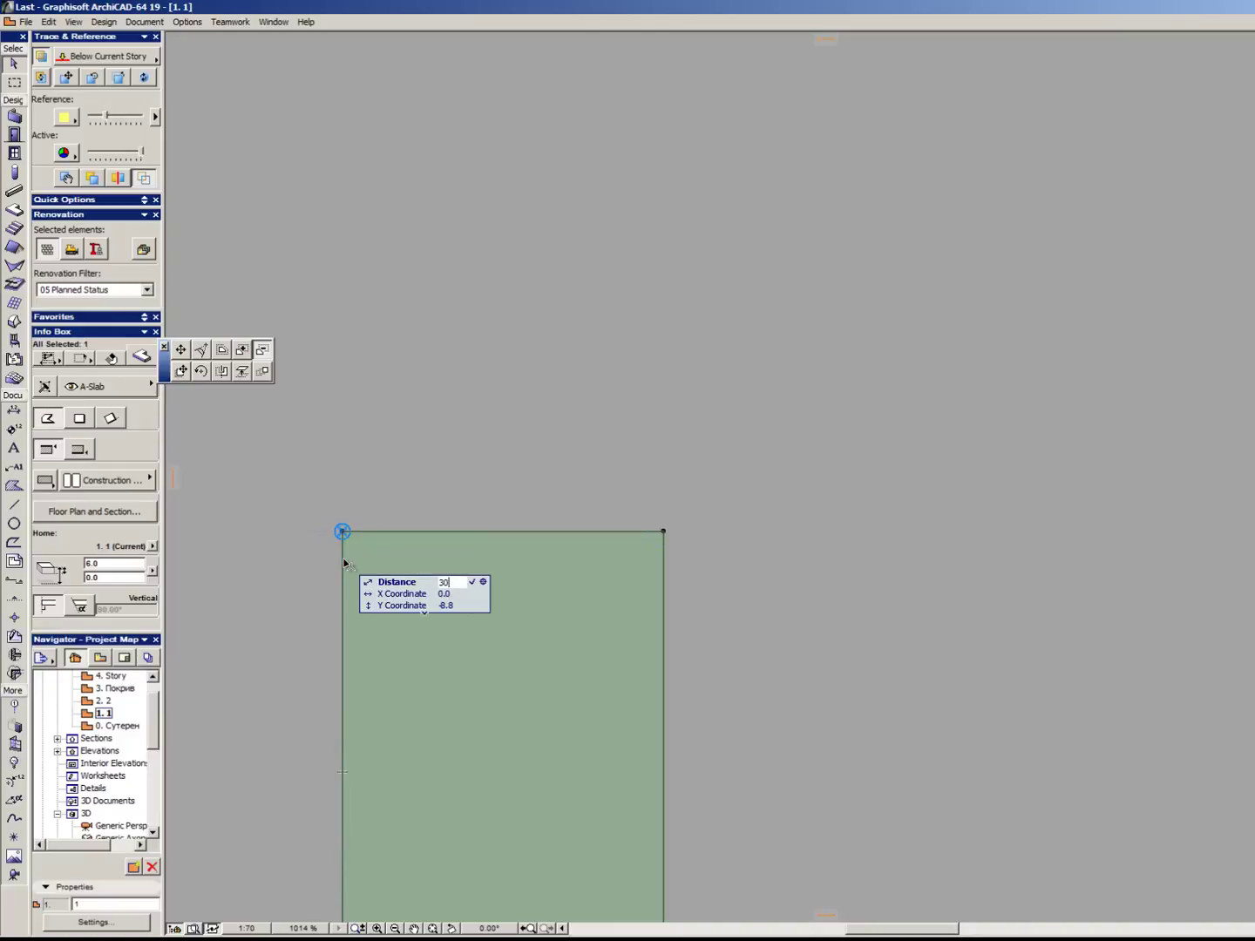
left_click(341, 627)
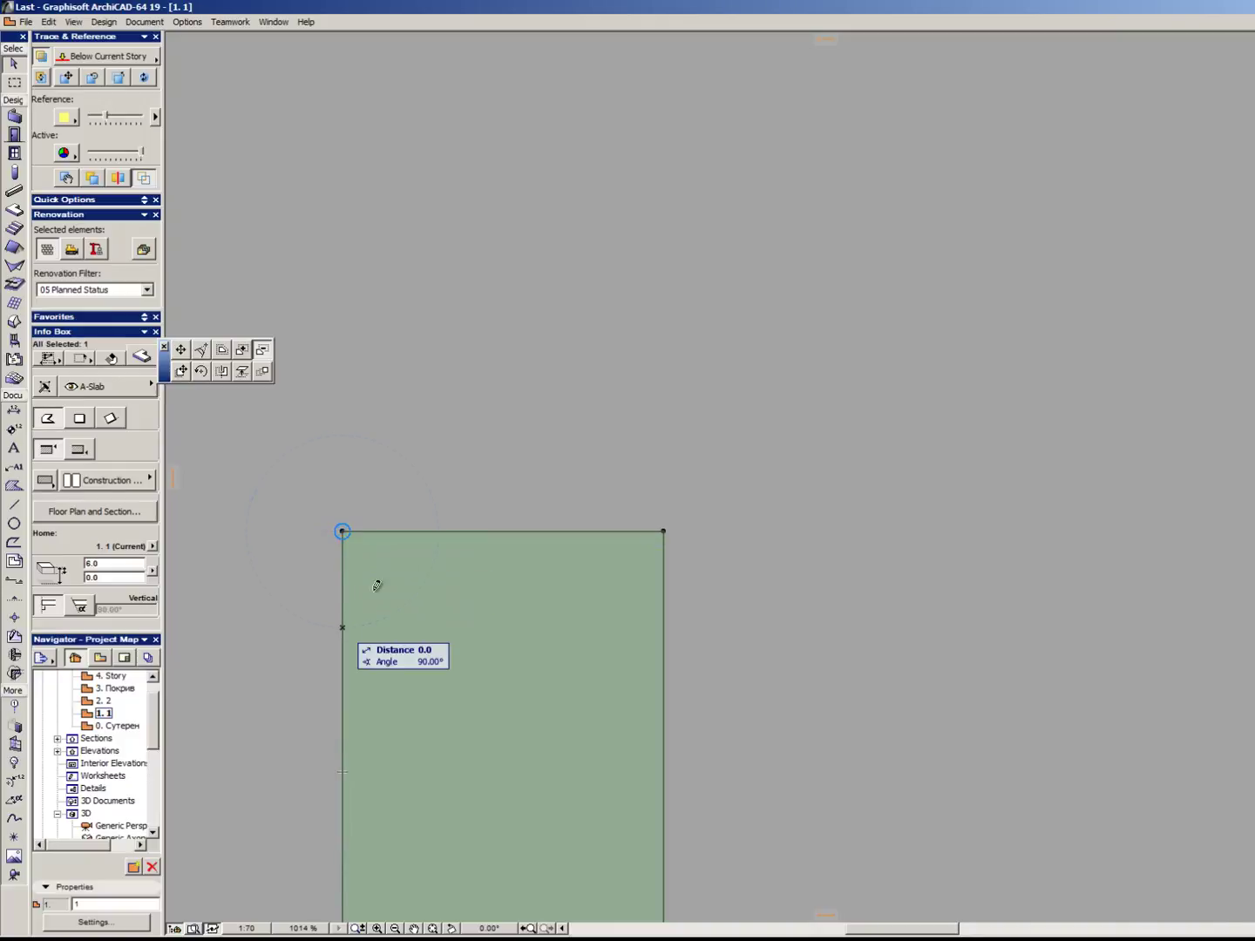
left_click(503, 532)
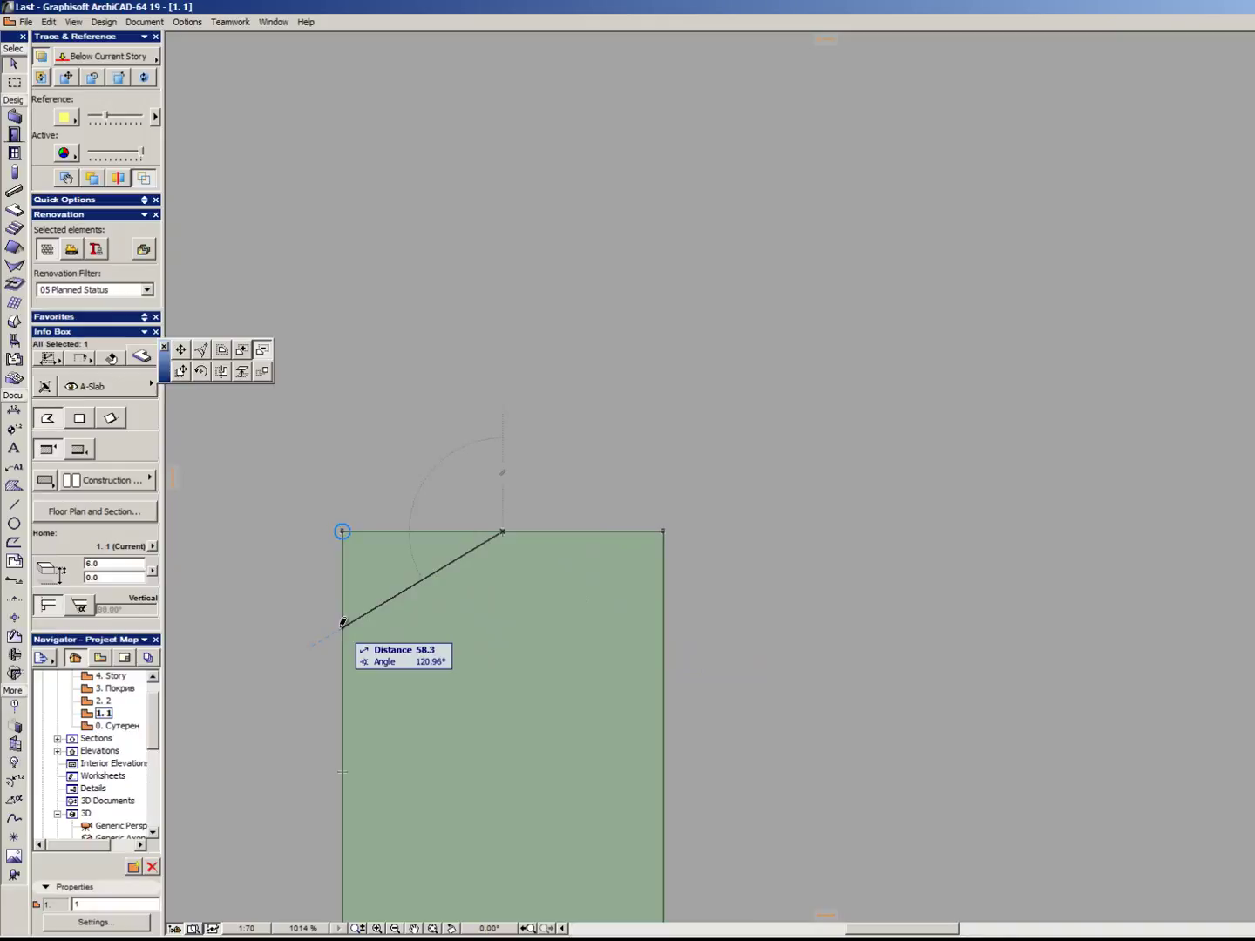
double_click(665, 621)
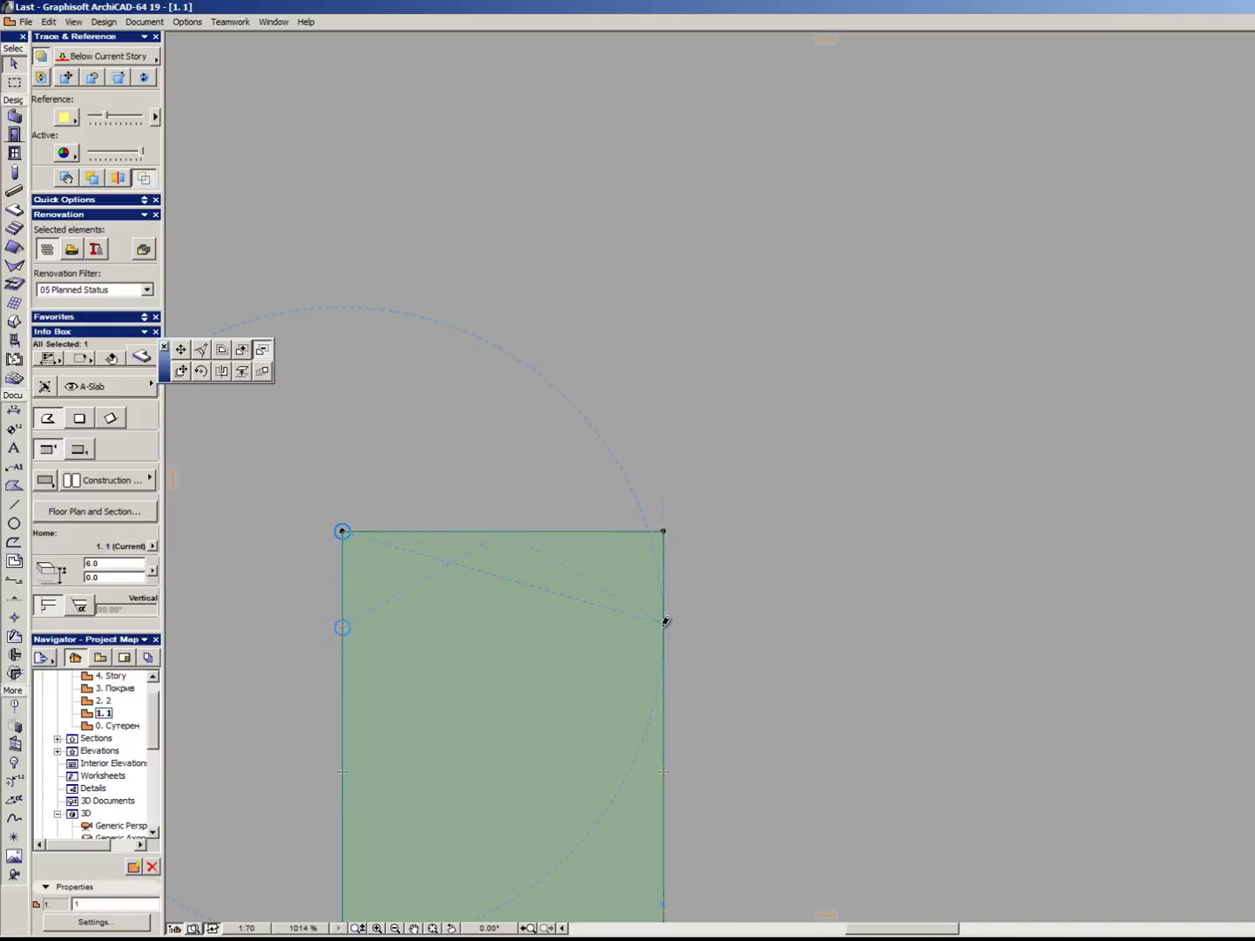
key("Escape")
Add the triangular opening to the lower slab piece, giving it a pointed top.
scroll(516, 544, "down", 4)
scroll(518, 590, "up", 6)
key("space")
left_click(535, 618)
left_click(505, 577)
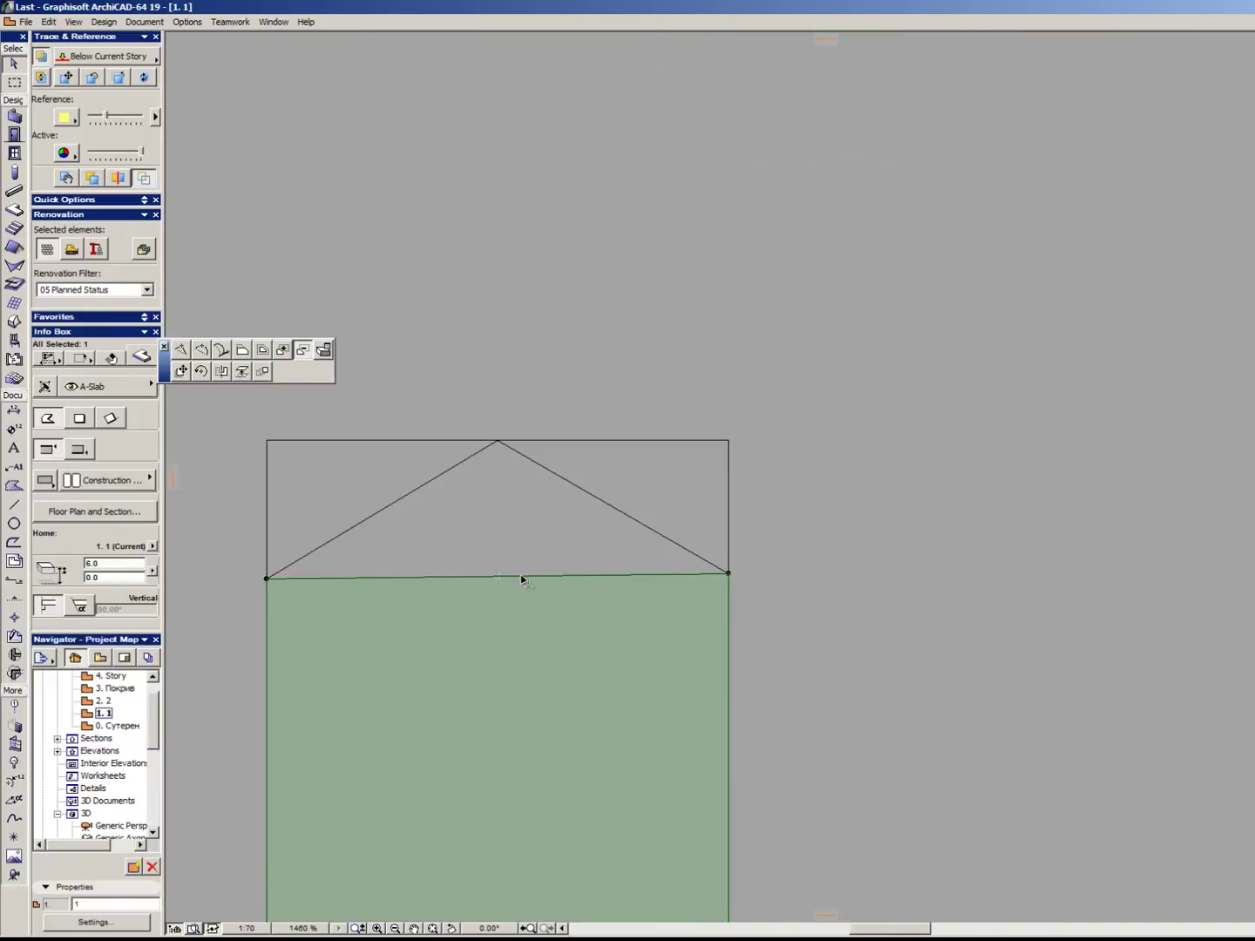
left_click(282, 351)
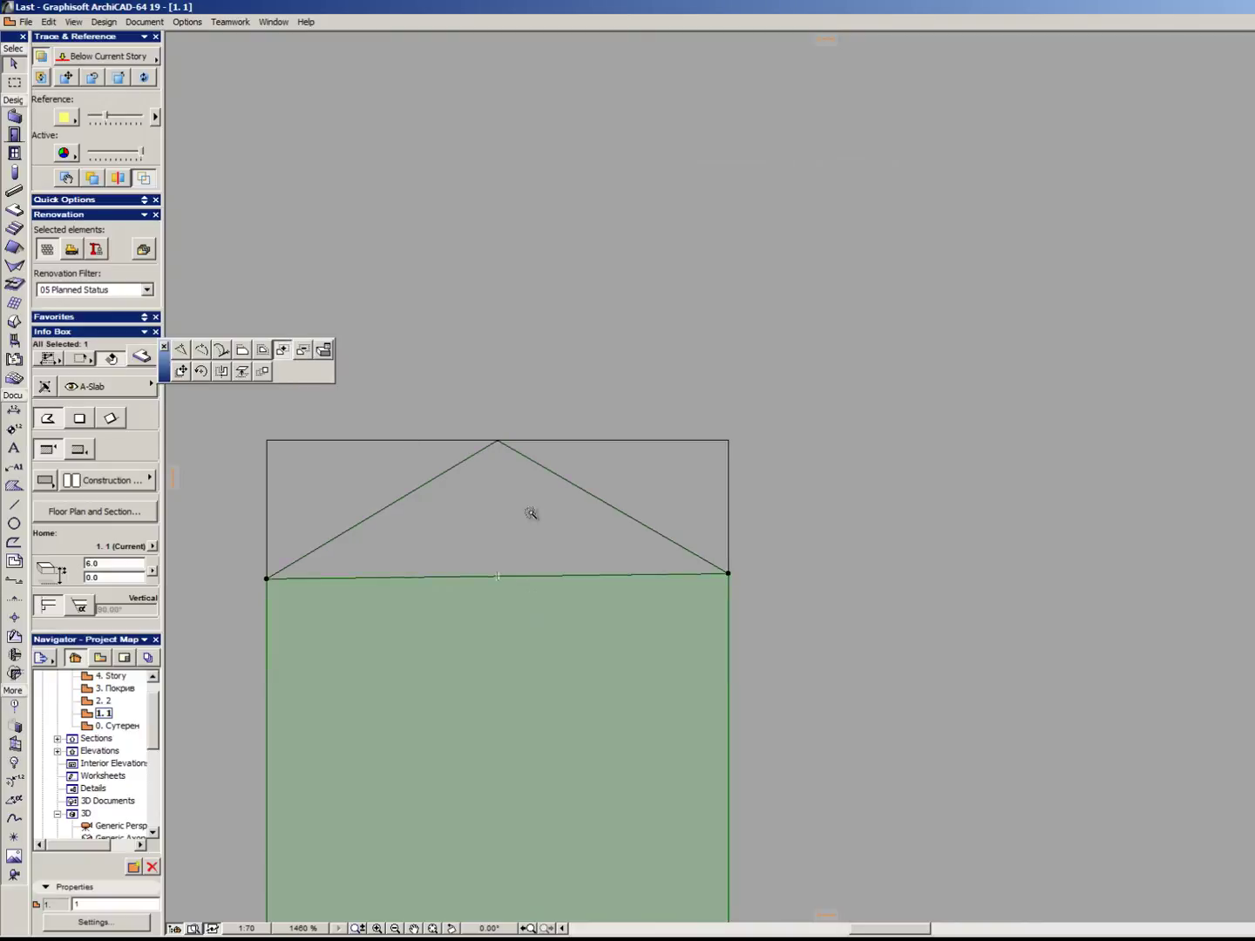
key("space")
left_click(533, 512)
key("Escape")
scroll(552, 523, "down", 4)
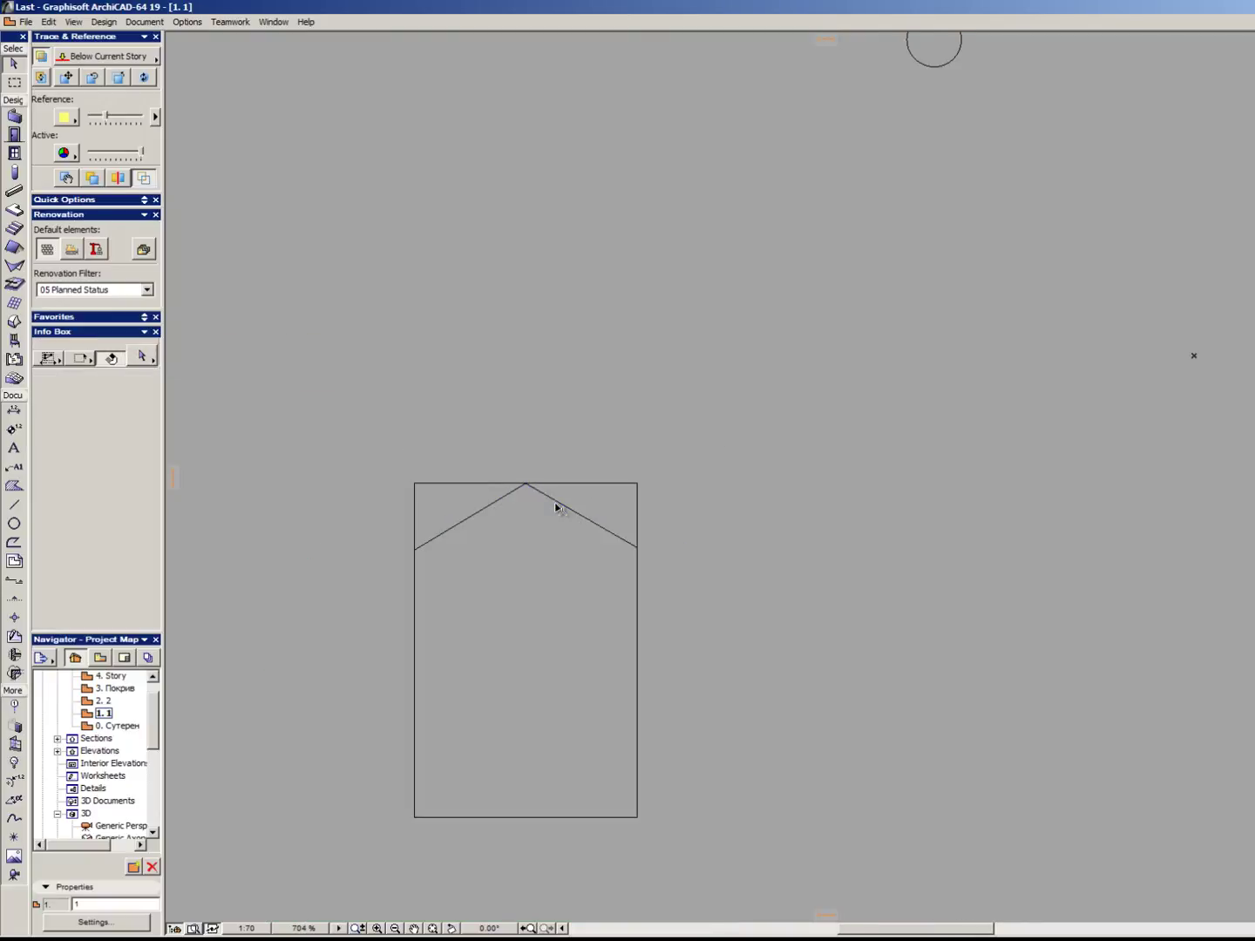
Delete the two leftover corner pieces beside the slab's pointed top.
left_click(560, 505)
left_click(435, 498, "shift")
key("Delete")
Move the slab's right shoulder vertex level with the left shoulder vertex.
left_click(638, 536)
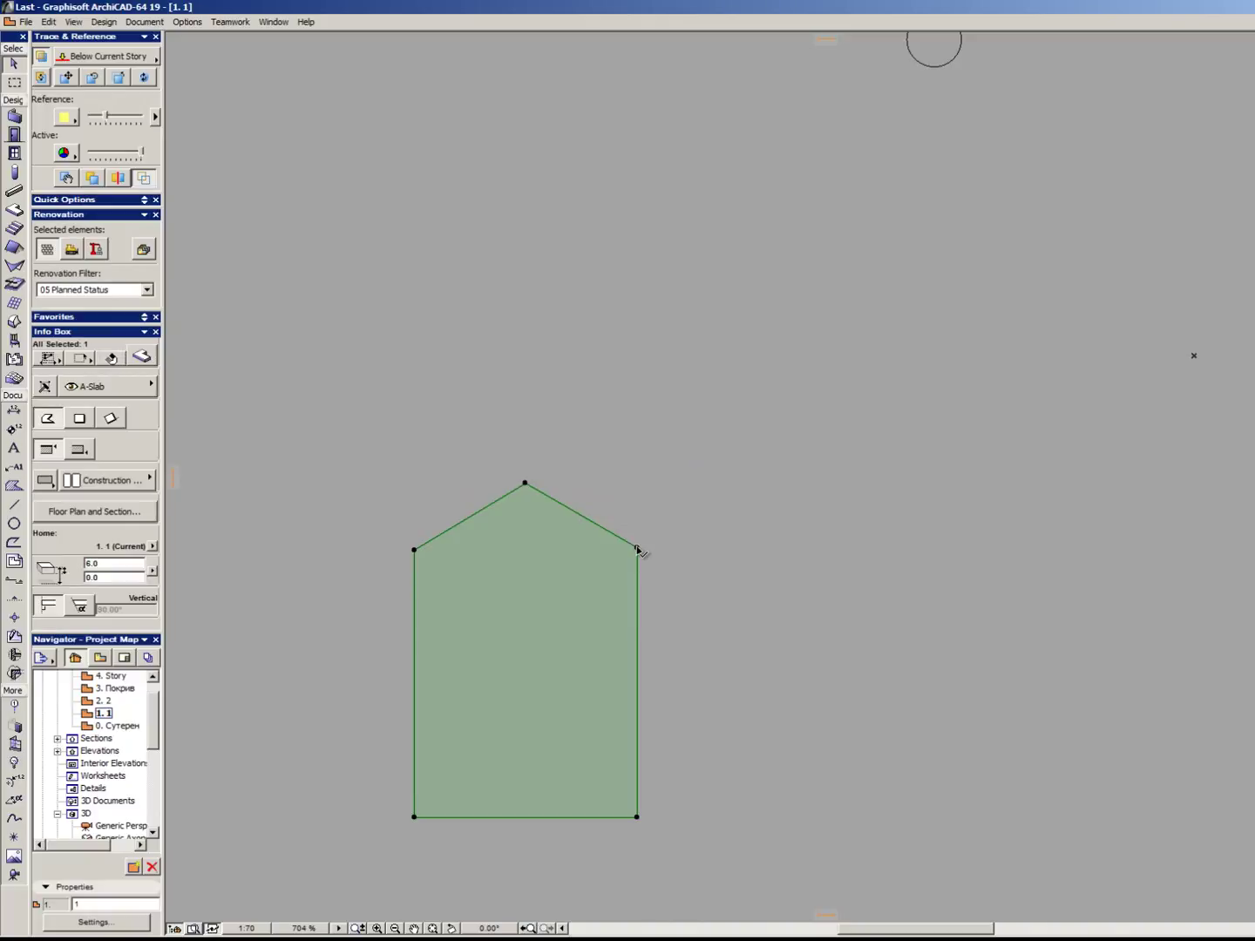
left_click(637, 548)
left_click(181, 349)
scroll(637, 526, "up", 3)
scroll(638, 601, "down", 2)
key("Escape")
left_click(353, 593)
left_click(352, 595)
key("Escape")
left_click(380, 591)
left_click(351, 596)
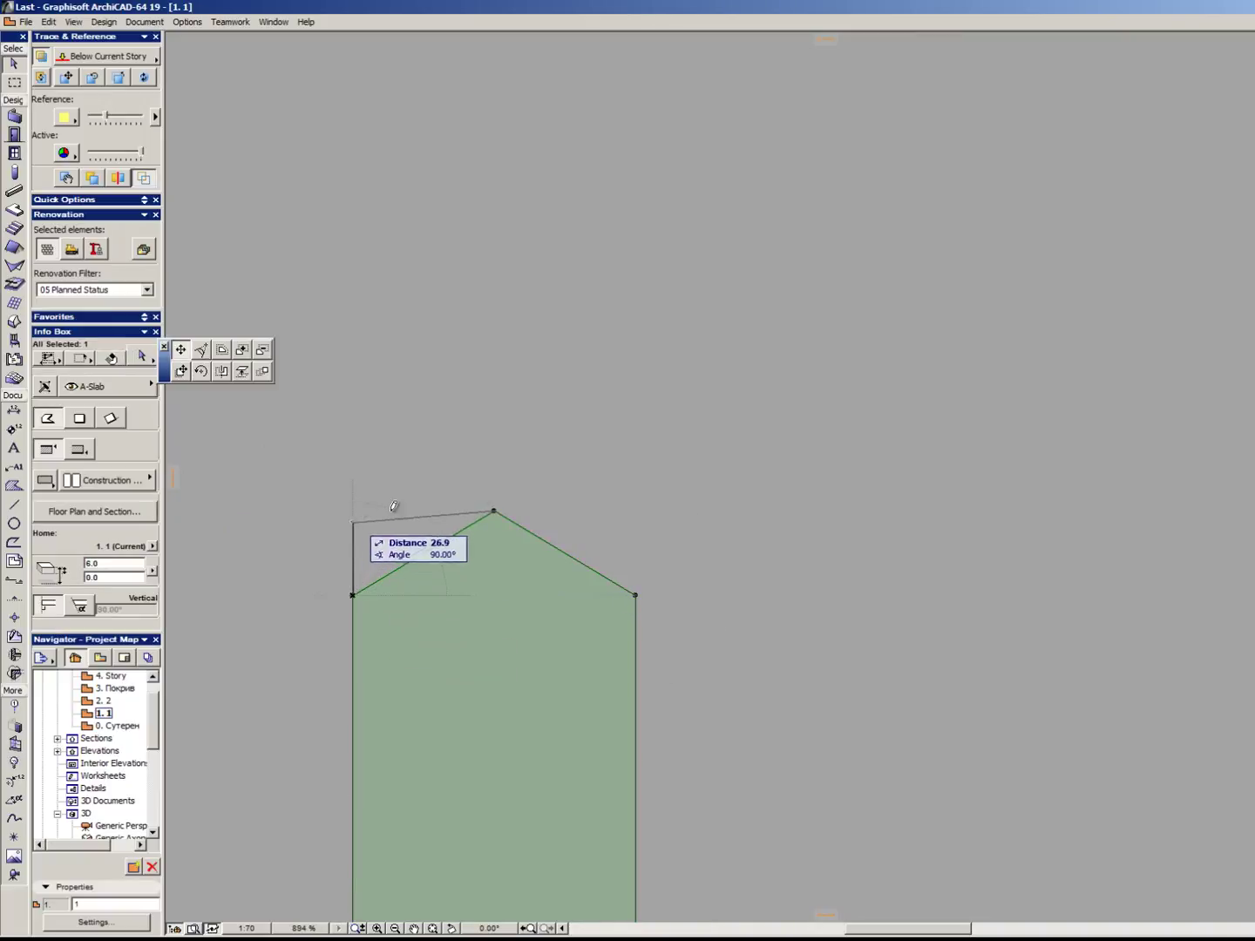
key("Escape")
key("Escape")
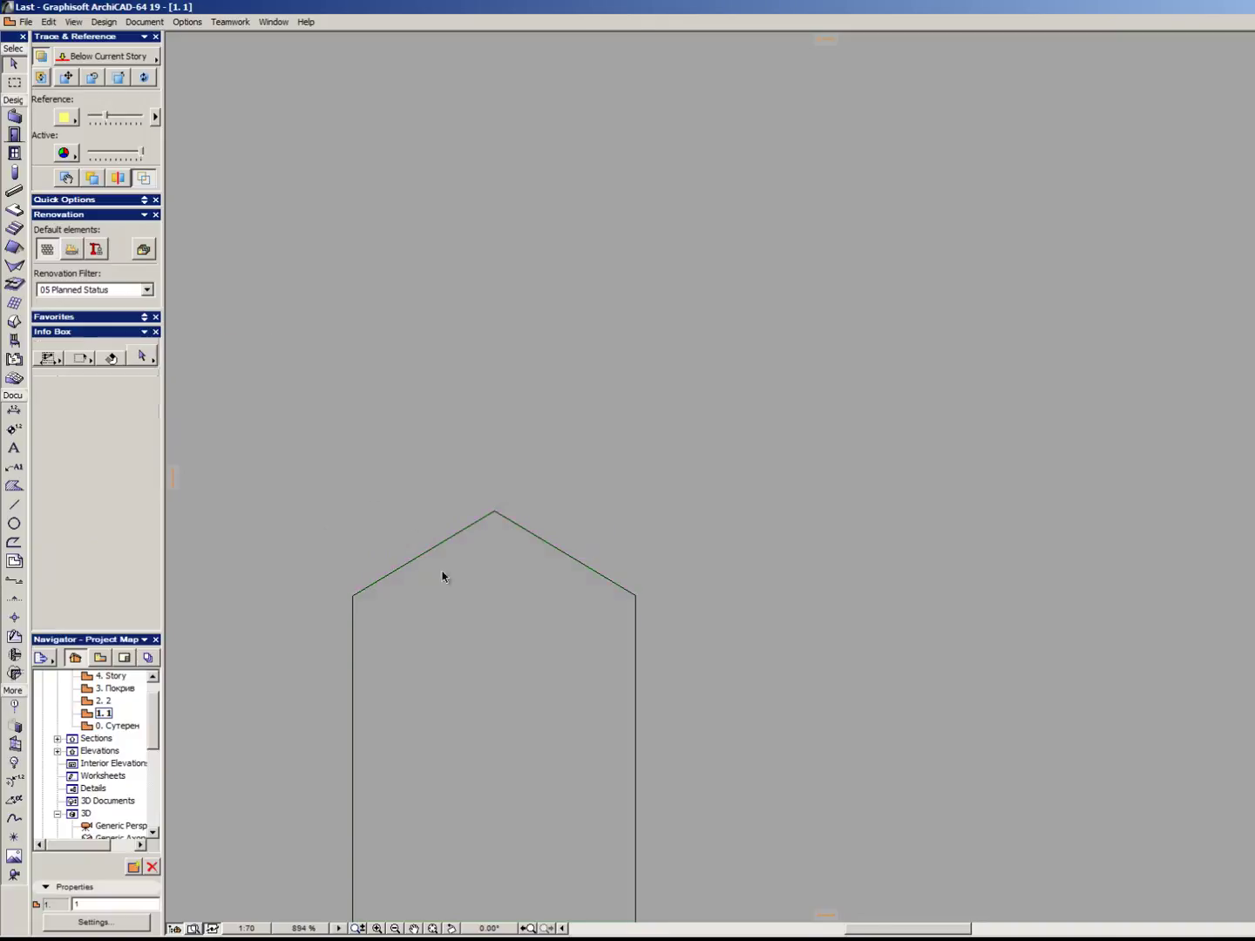
scroll(426, 540, "down", 2)
left_click(446, 624)
left_click(445, 624)
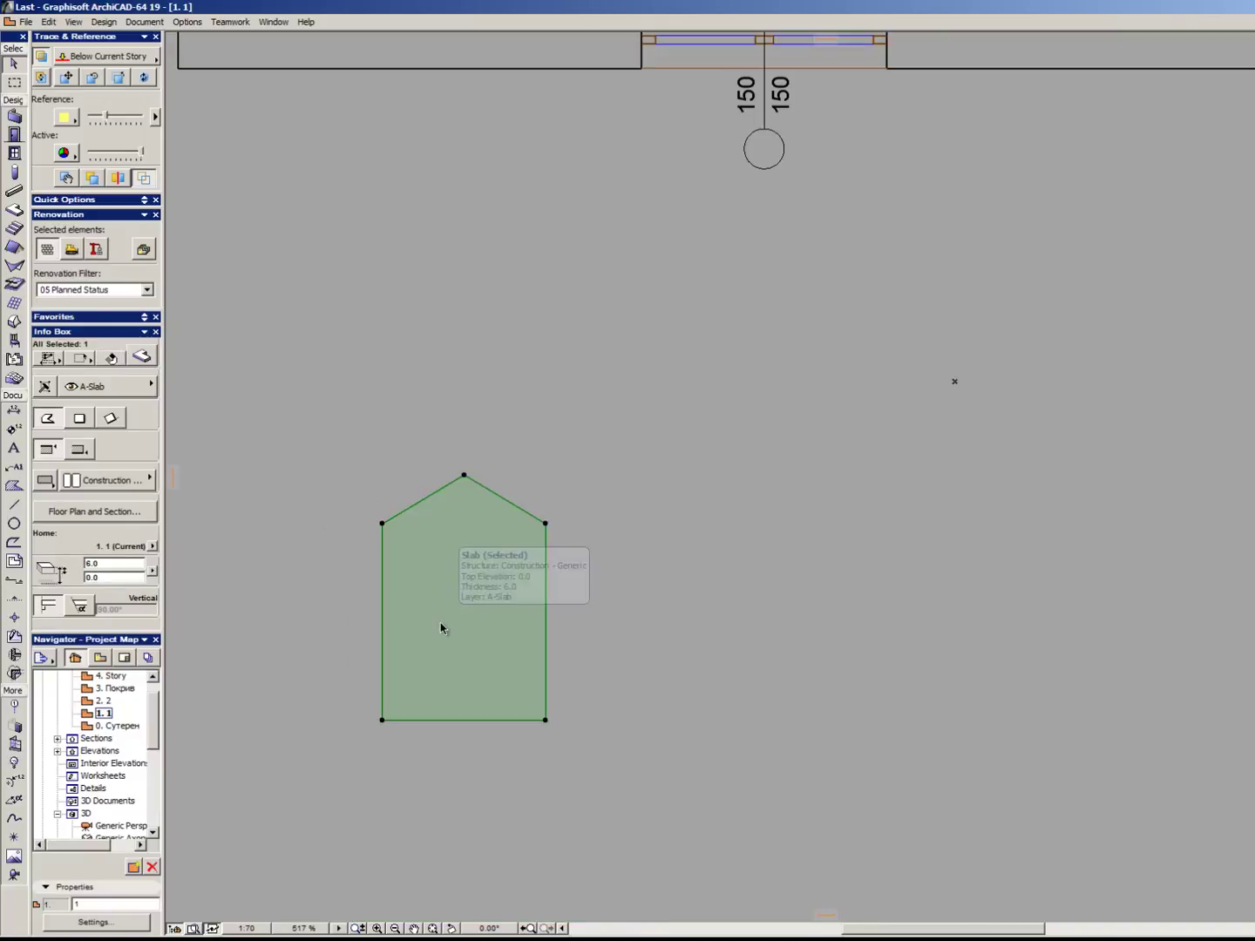
scroll(433, 638, "up", 3)
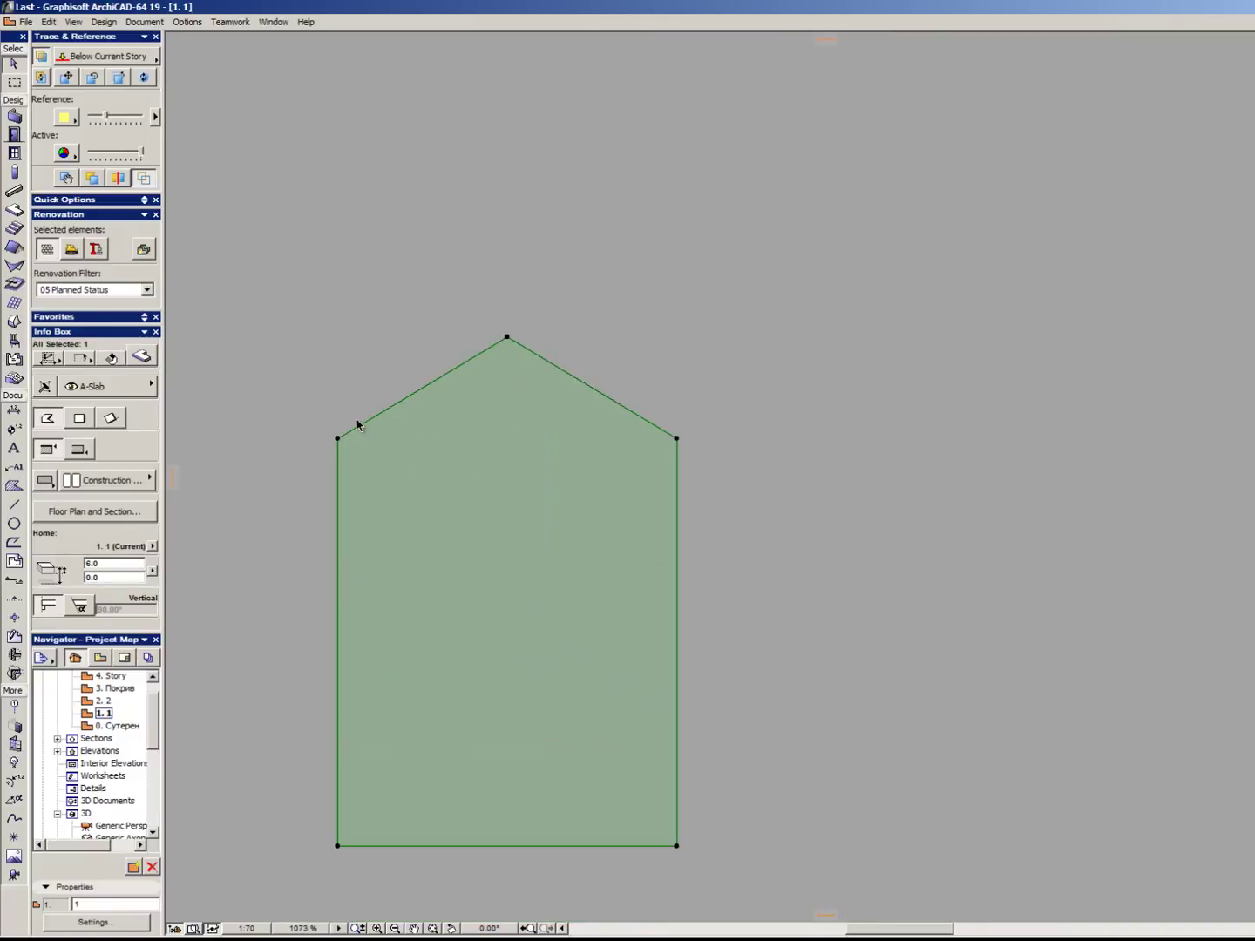
key("Escape")
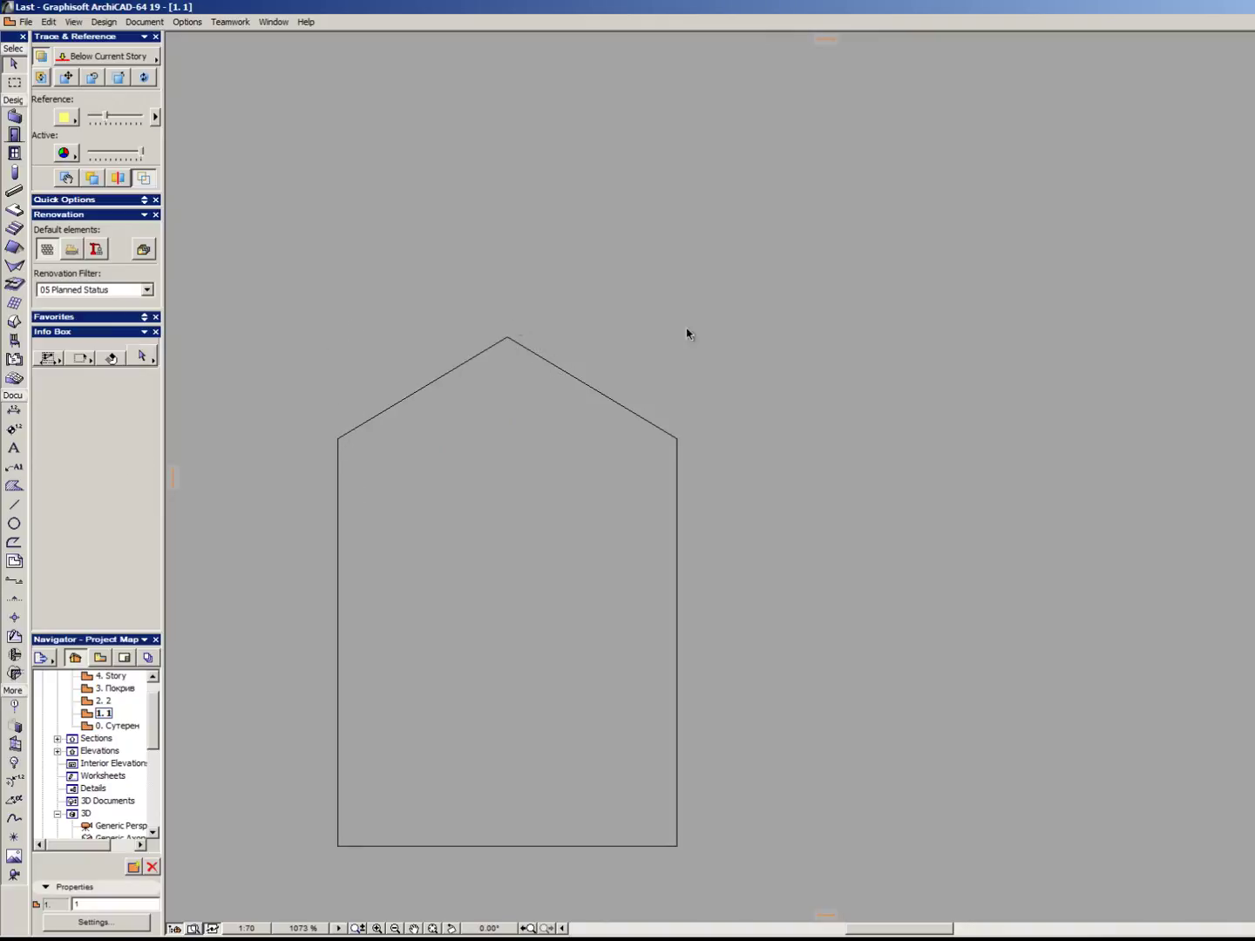
Offset all edges of the pointed slab inward to make two smaller nested copies, keeping the original.
scroll(433, 409, "up", 1)
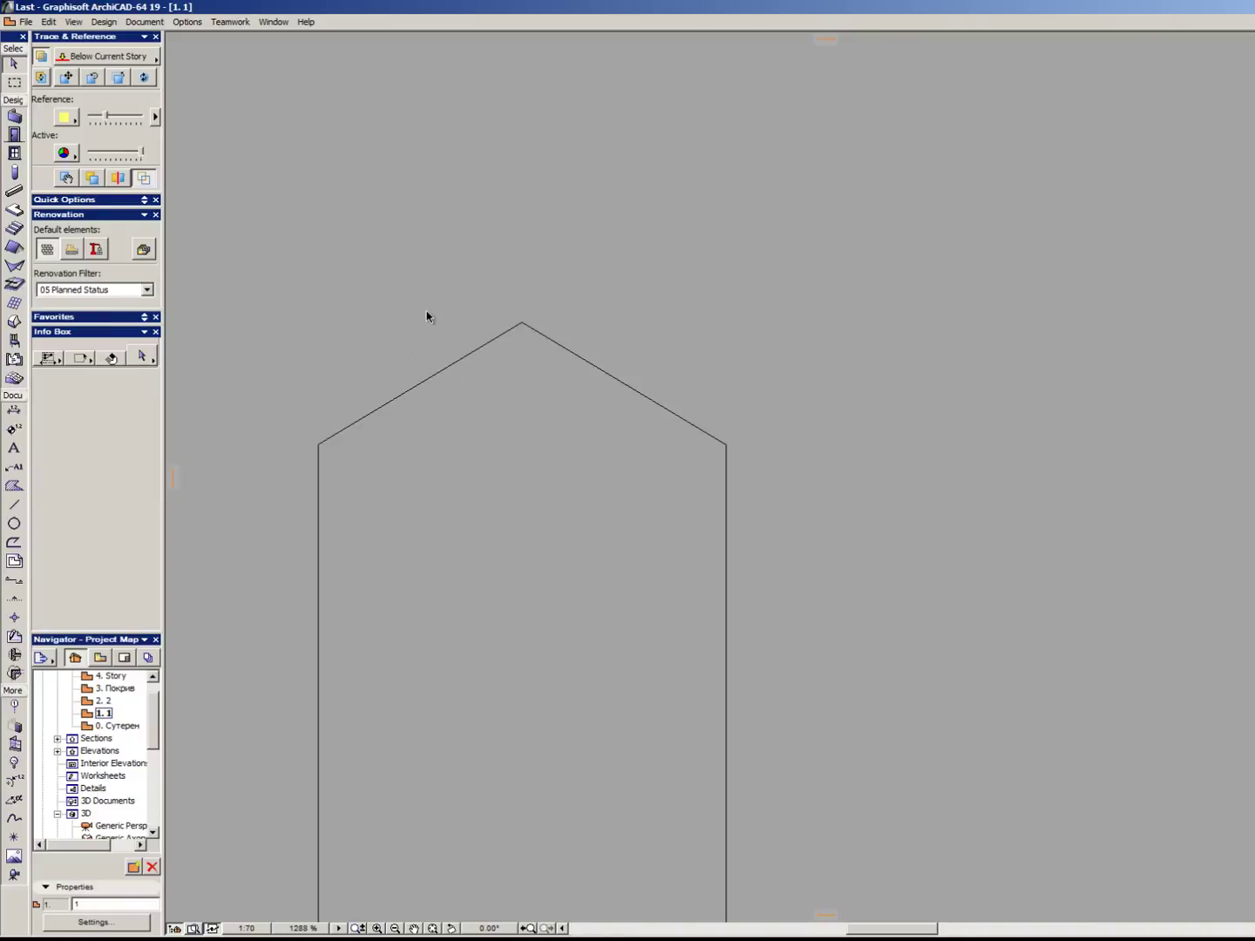
left_click(403, 395)
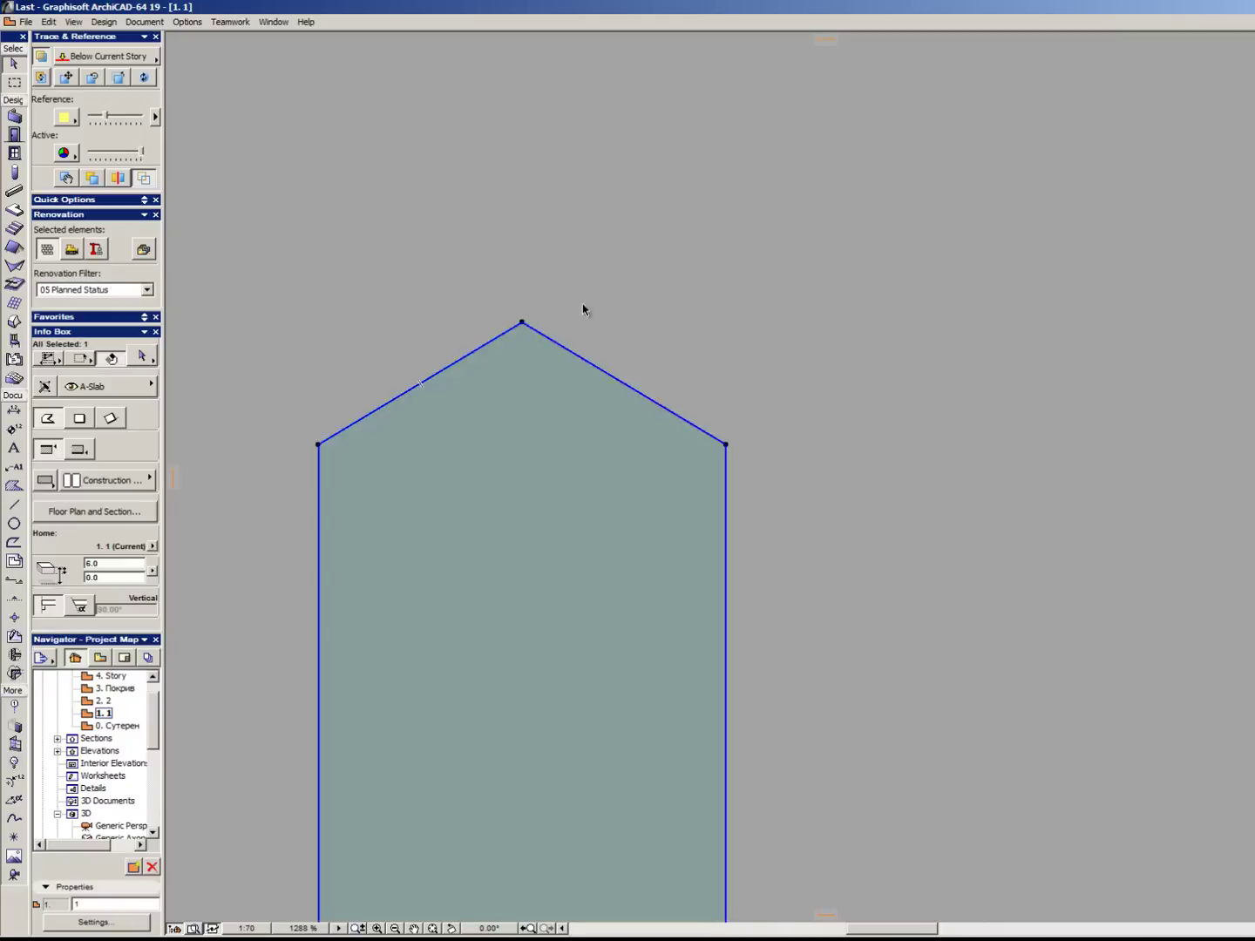
left_click(527, 321)
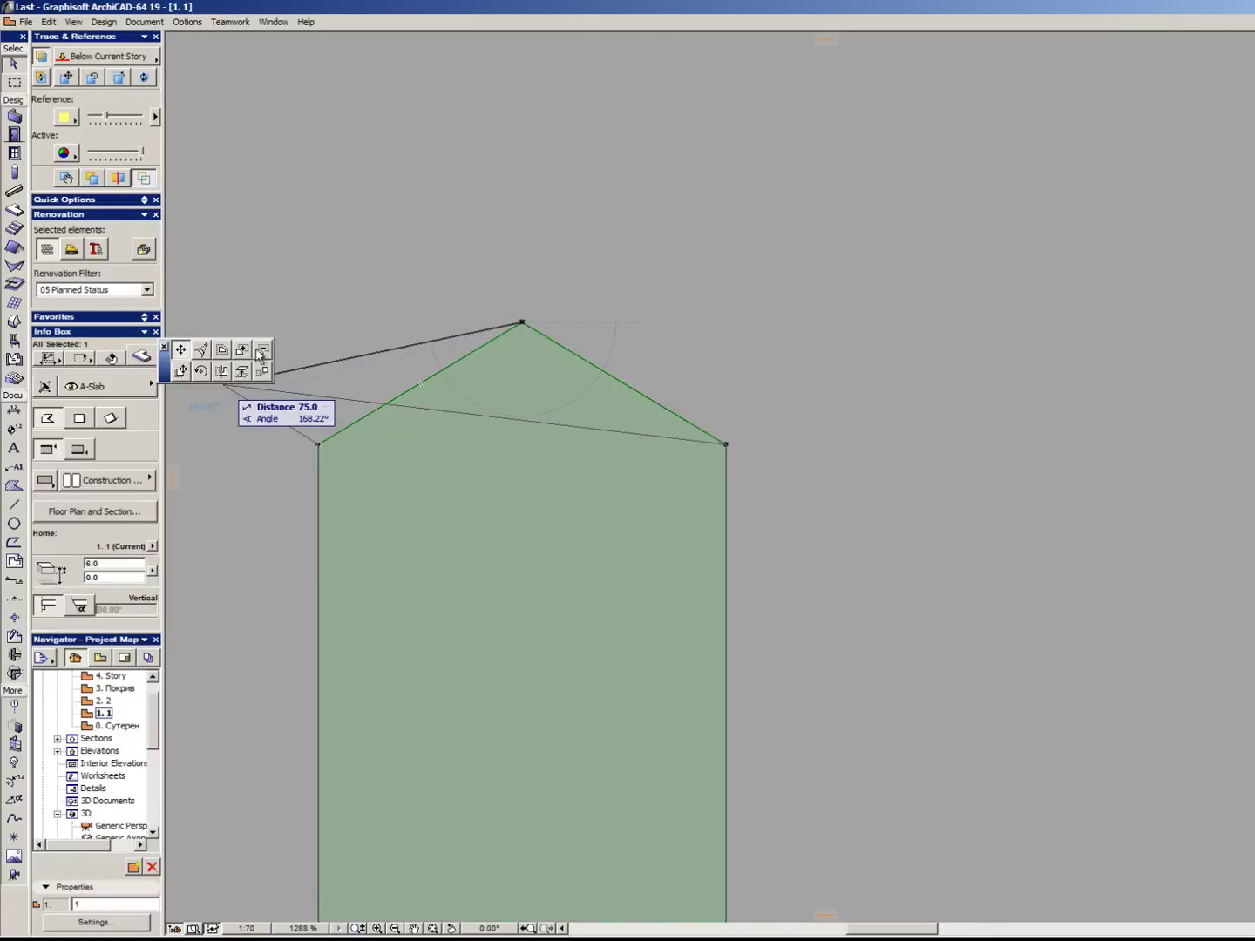
left_click(220, 353)
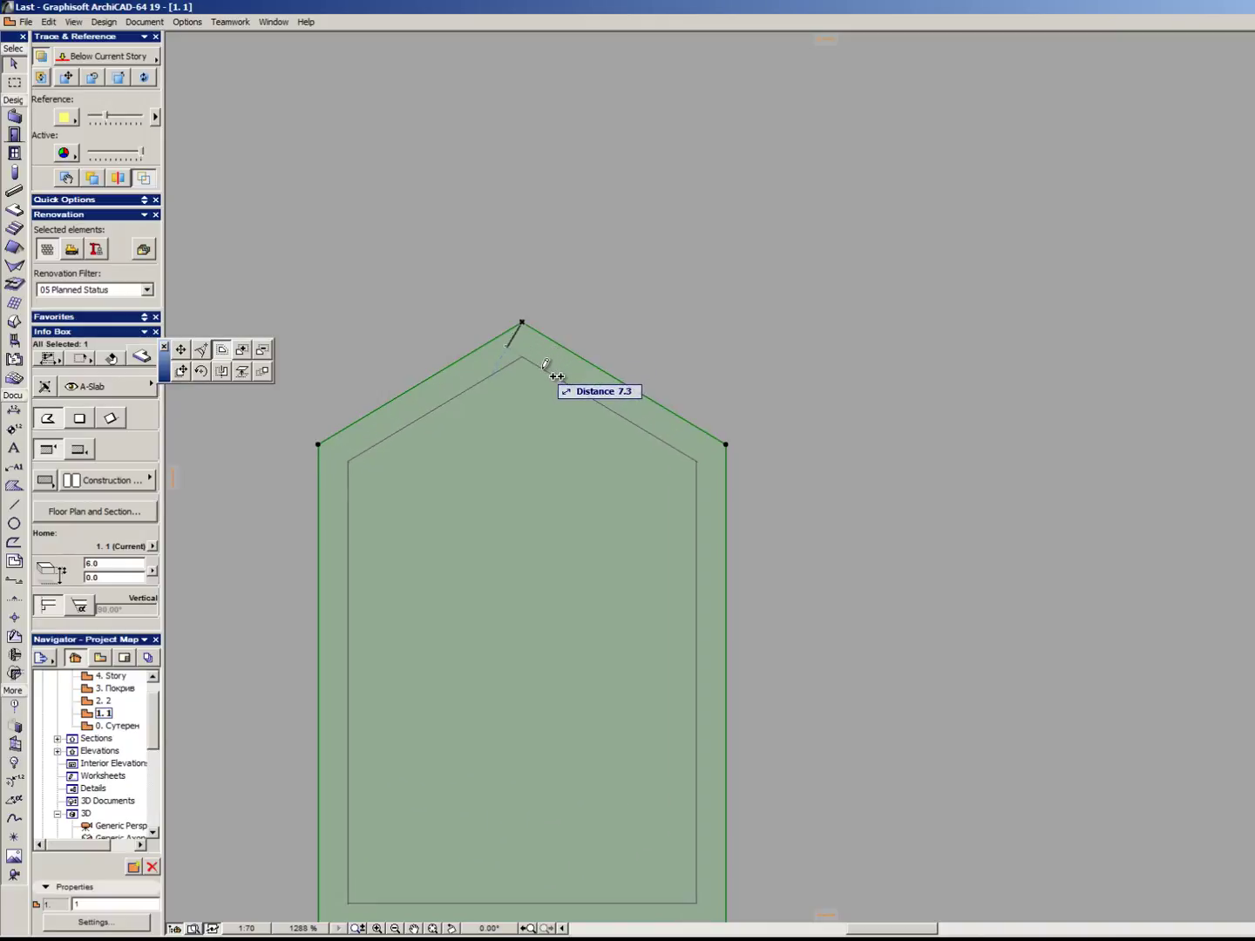
left_click(547, 373)
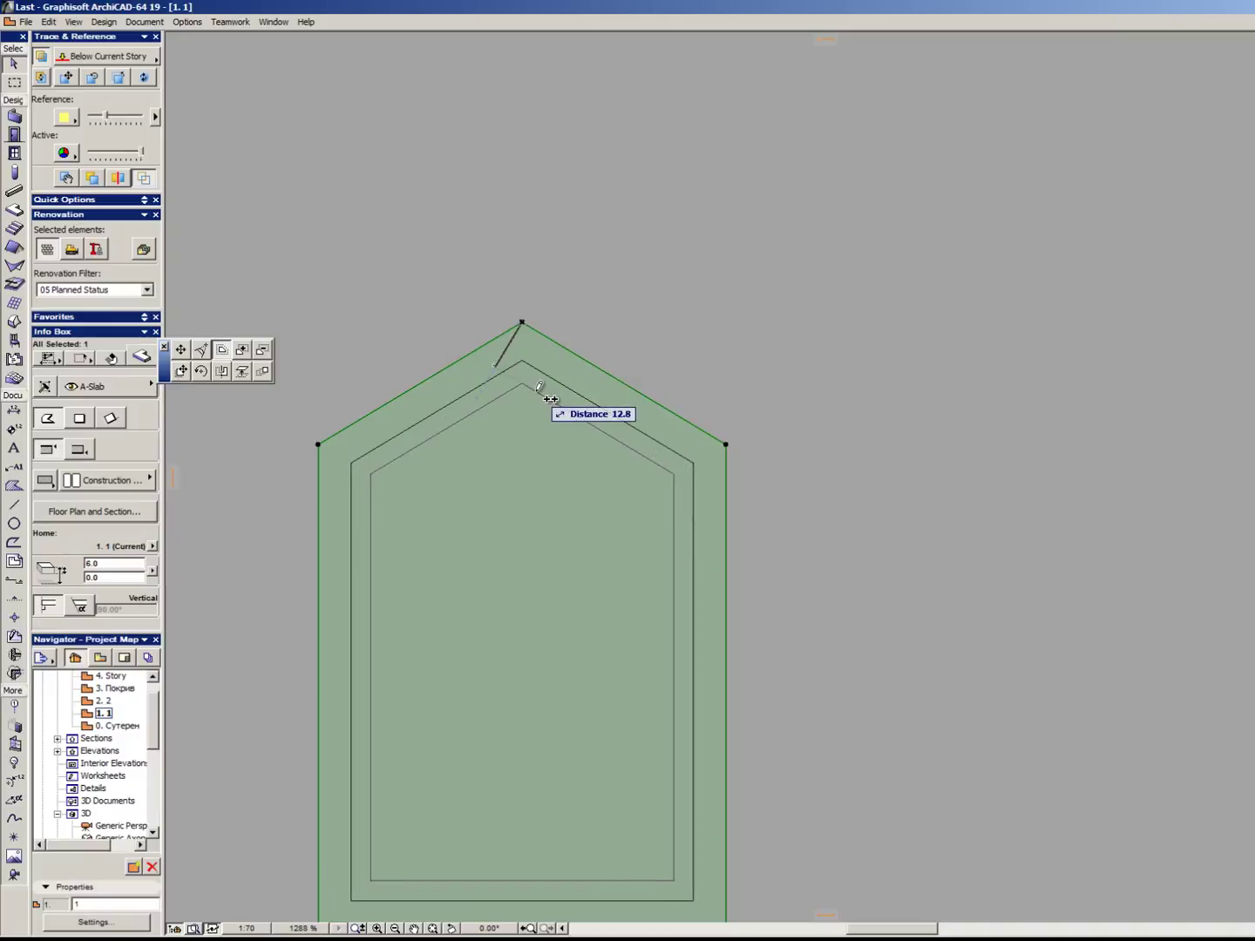
left_click(533, 342)
key("Escape")
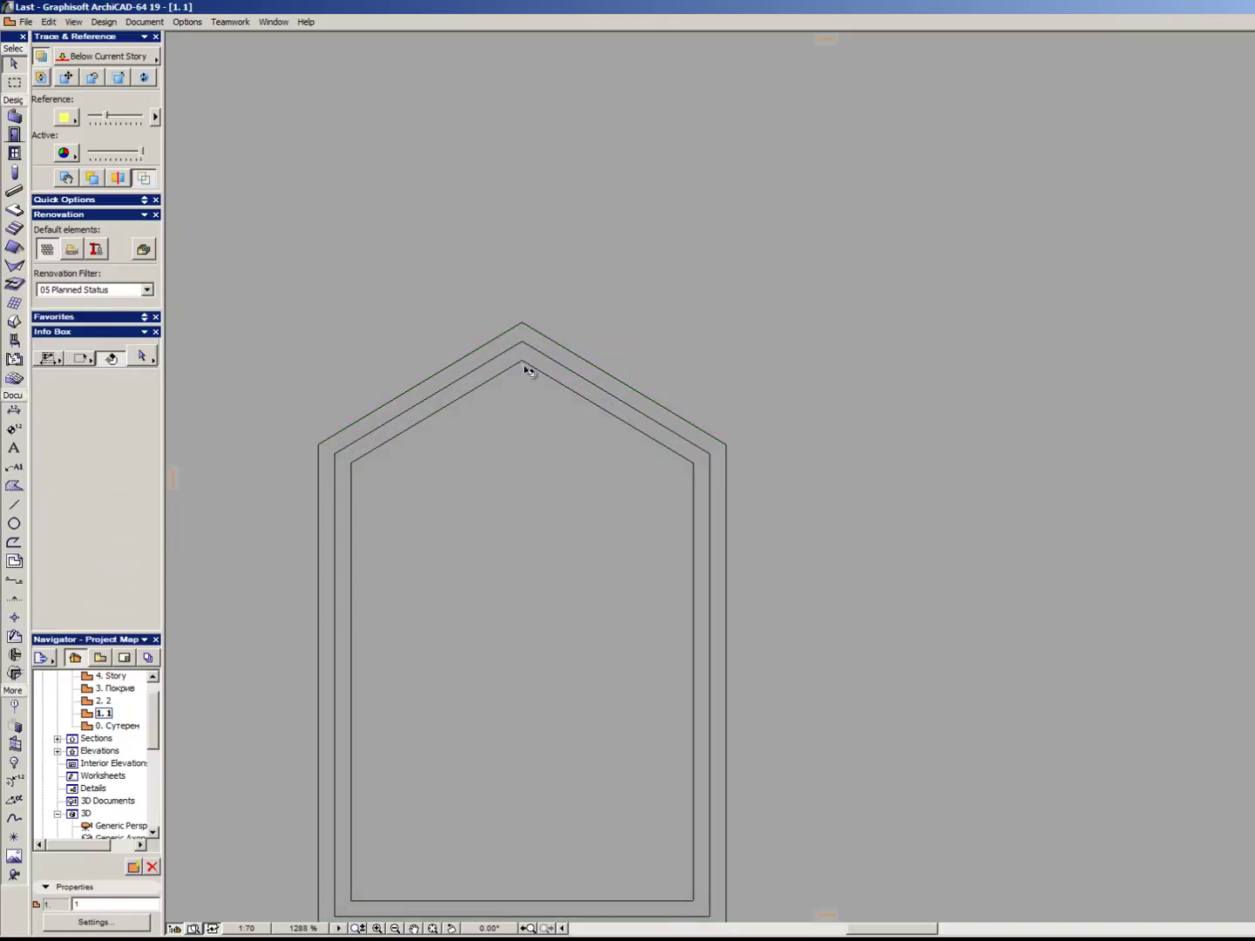
Offset all edges of the middle slab outline inward, past the inner outline, making it the smallest.
left_click(521, 341)
left_click(521, 341)
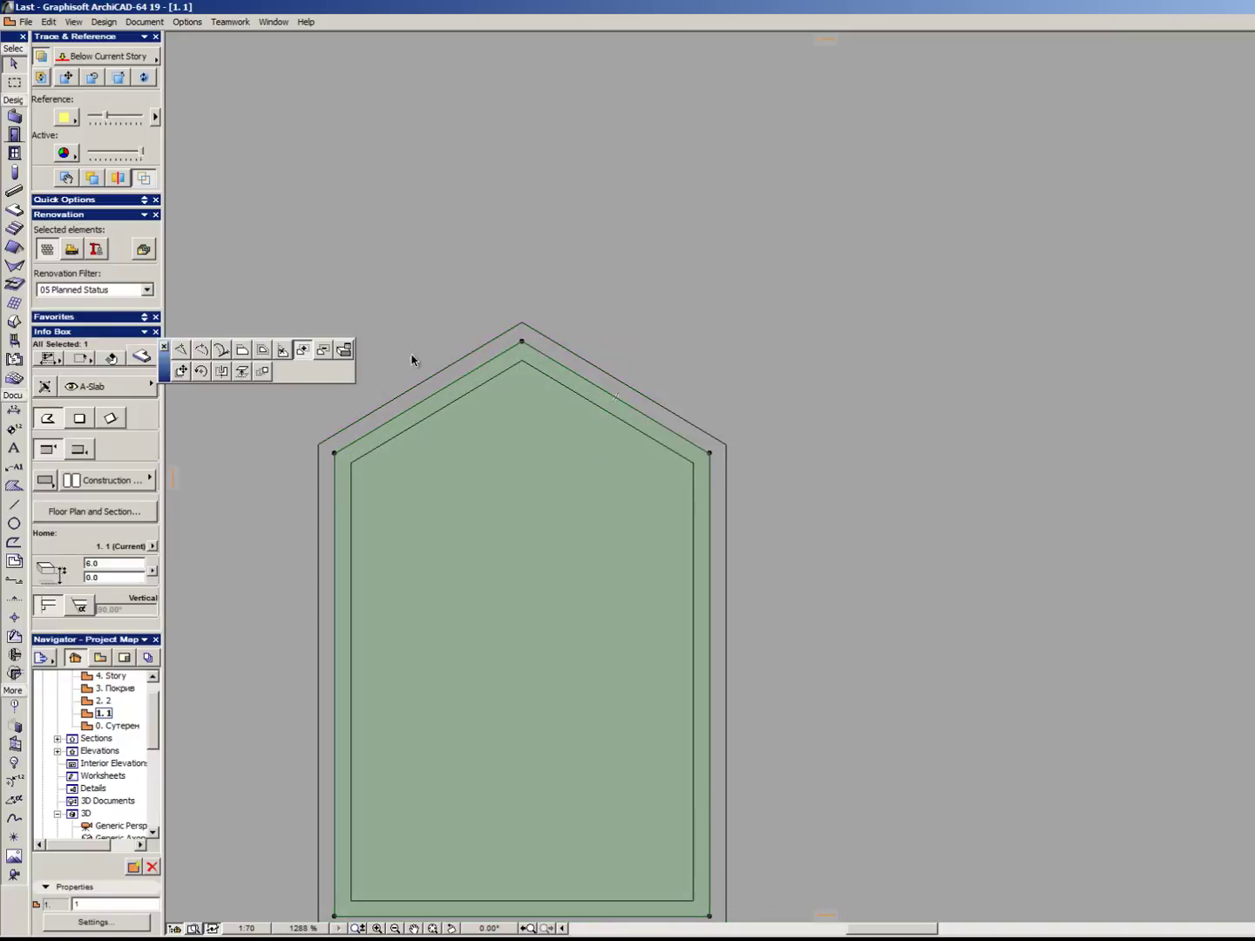
left_click(263, 354)
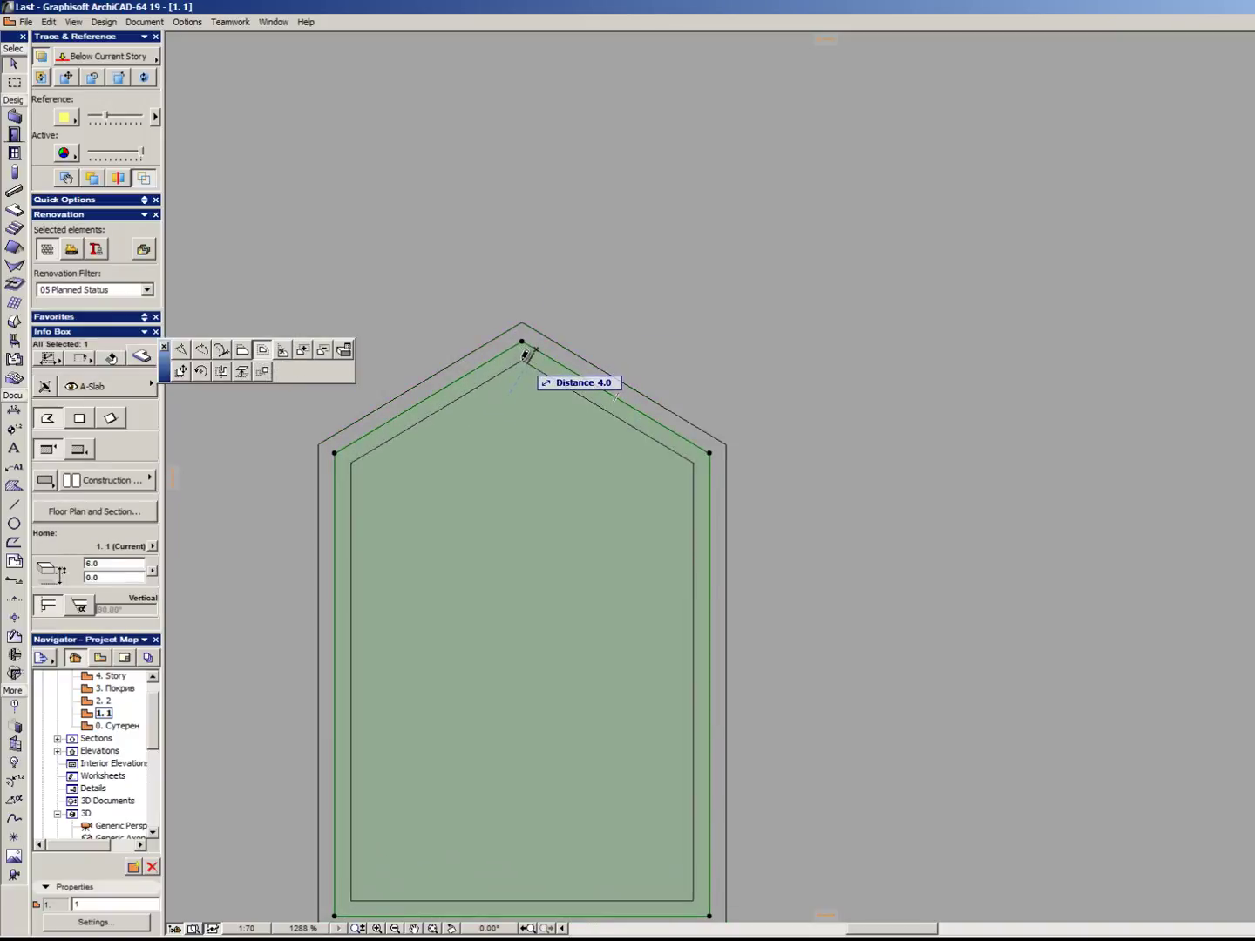
left_click(521, 376)
key("Escape")
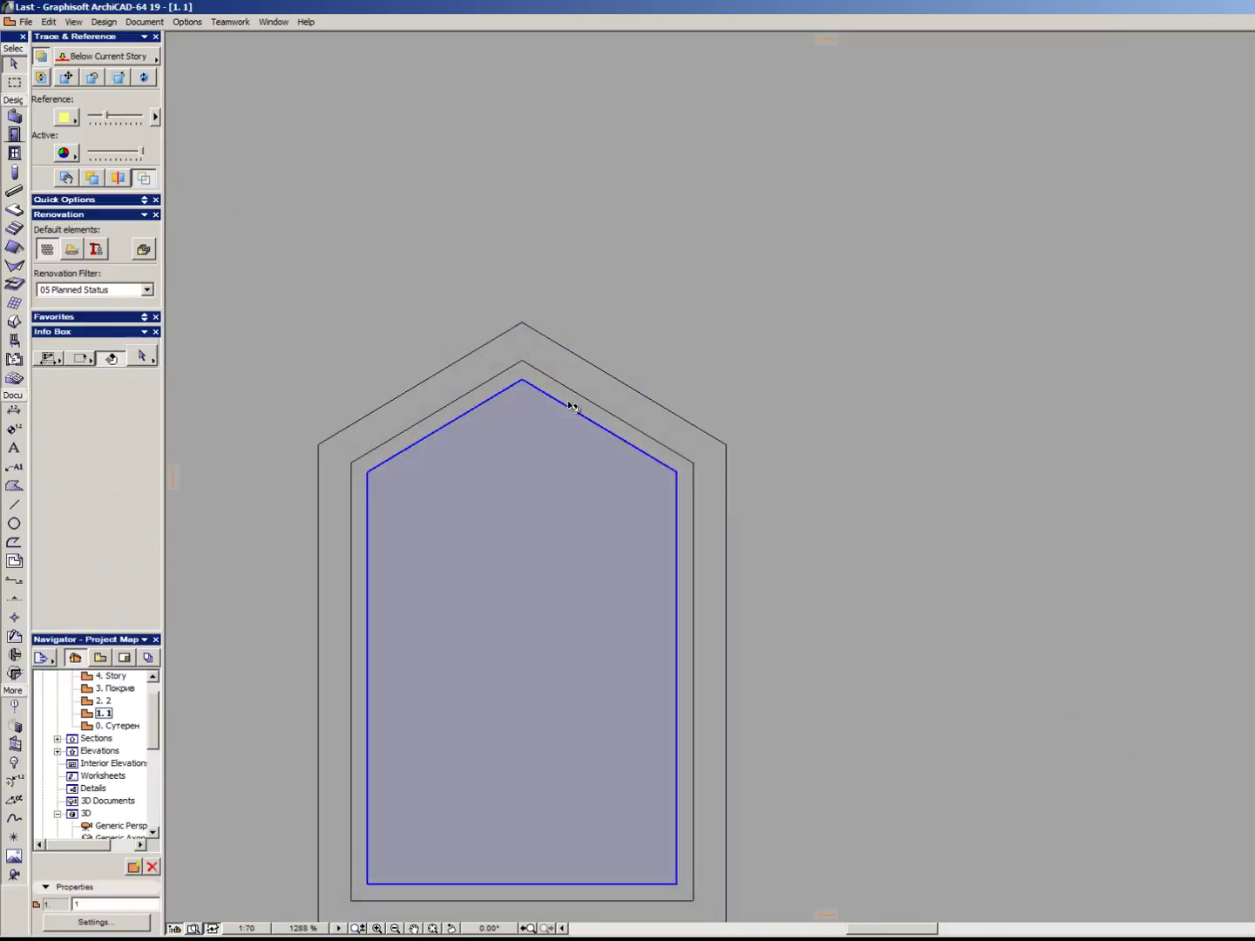
Subtract the middle outline's shape from the outer pointed slab, leaving it as a hollow outer frame.
left_click(572, 403)
left_click(548, 359)
left_click(555, 344)
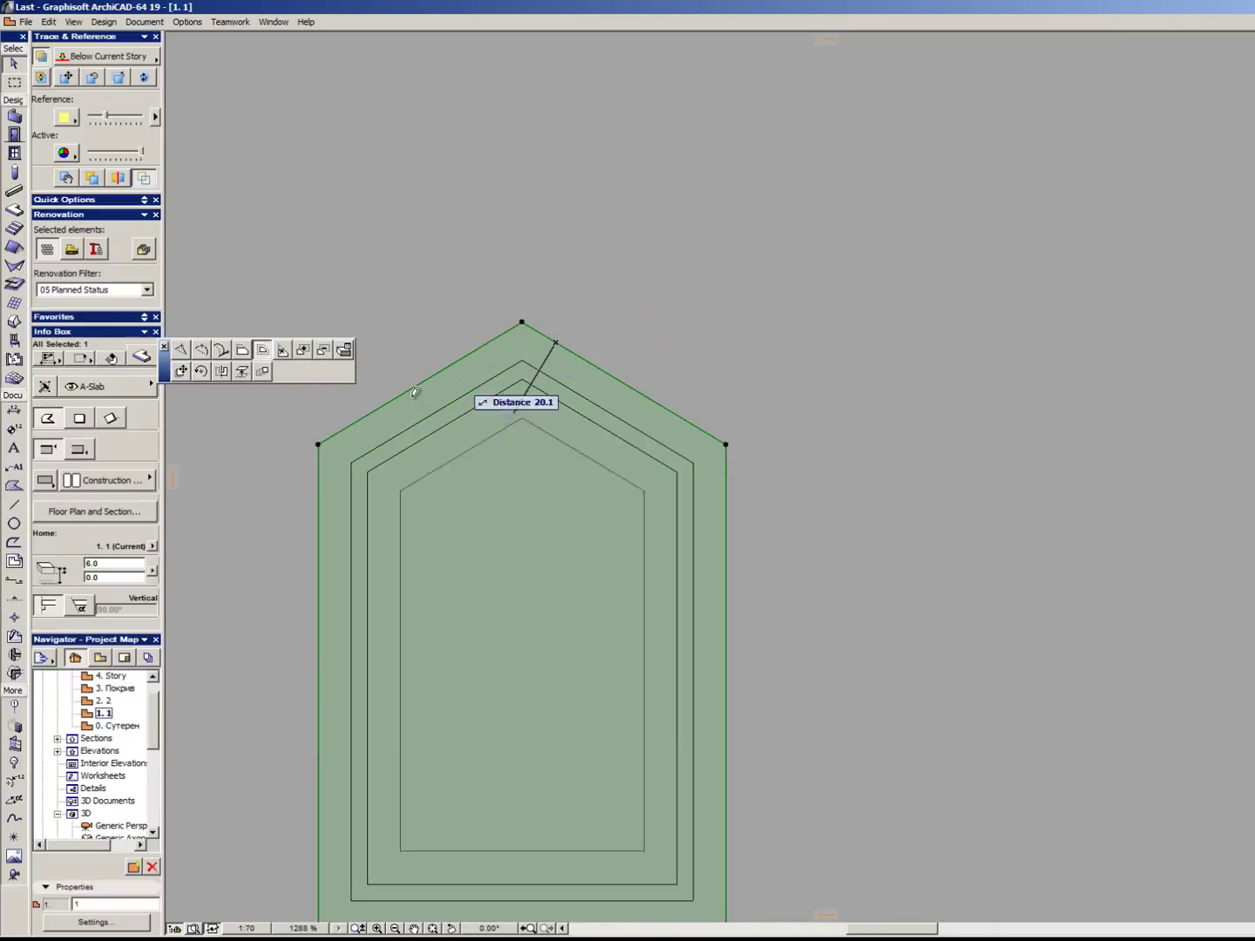
left_click(322, 350)
left_click(578, 397)
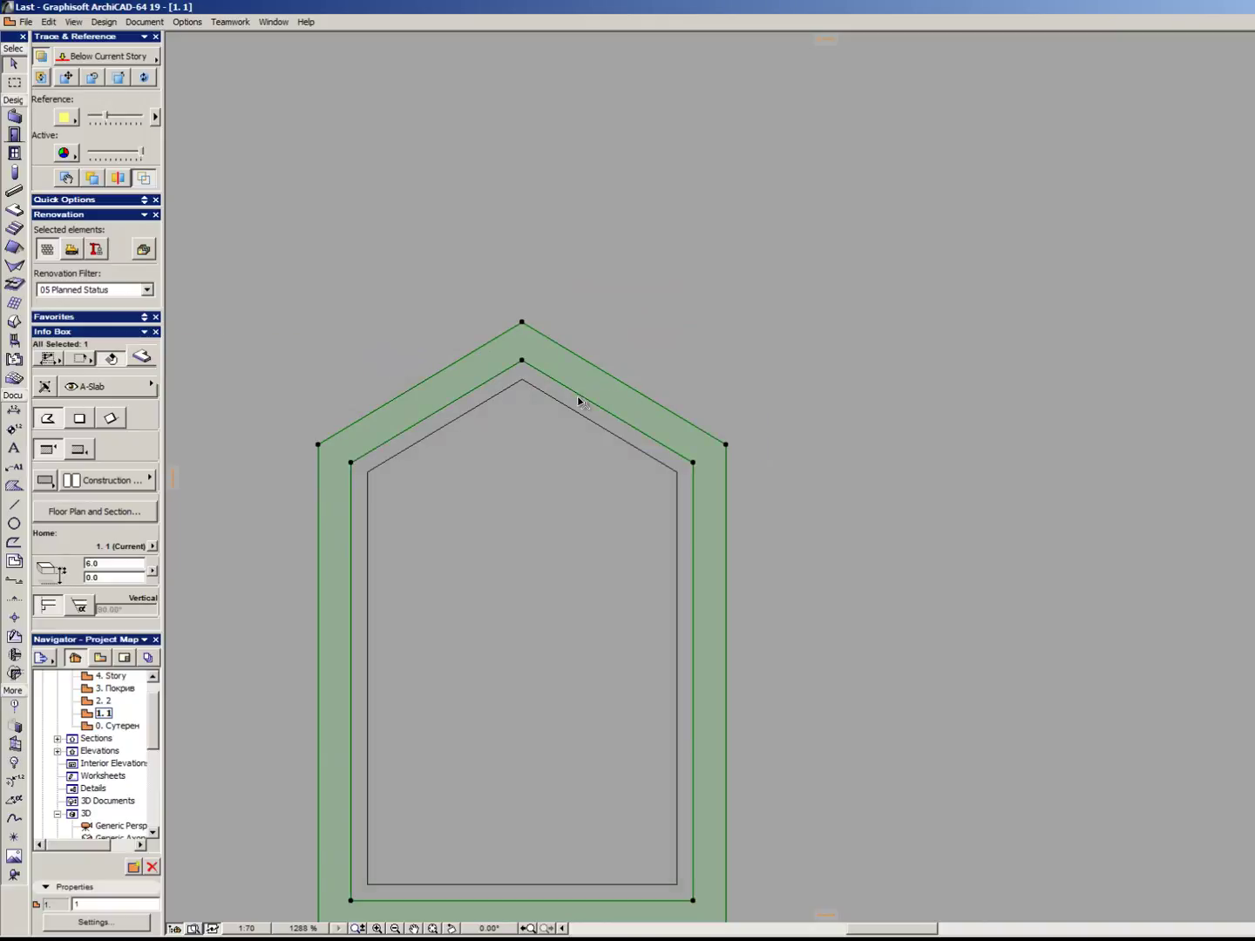
Subtract the innermost outline's shape from the middle slab, leaving a narrow inner frame around the pane.
key("Escape")
left_click(592, 403)
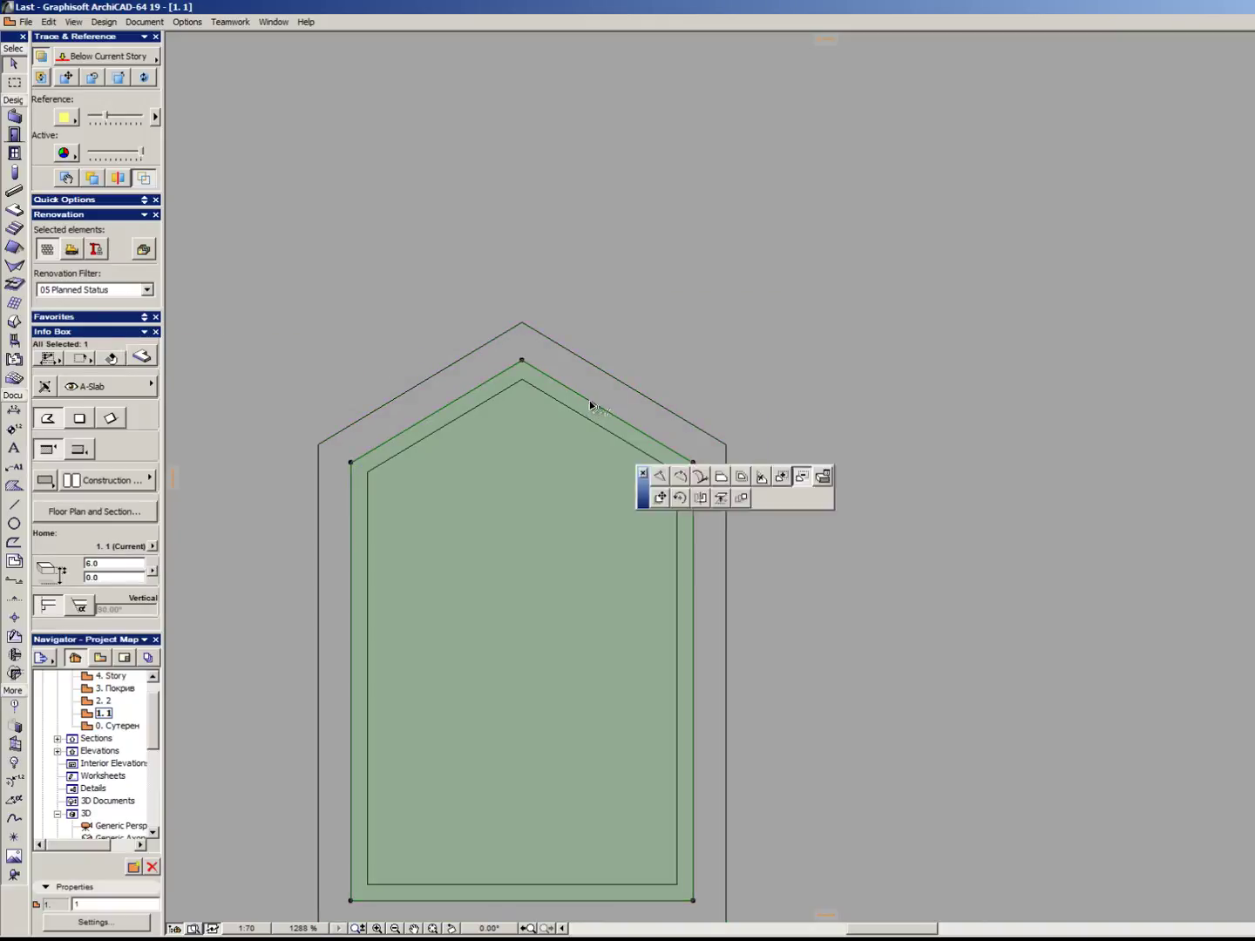
left_click(592, 404)
key("Escape")
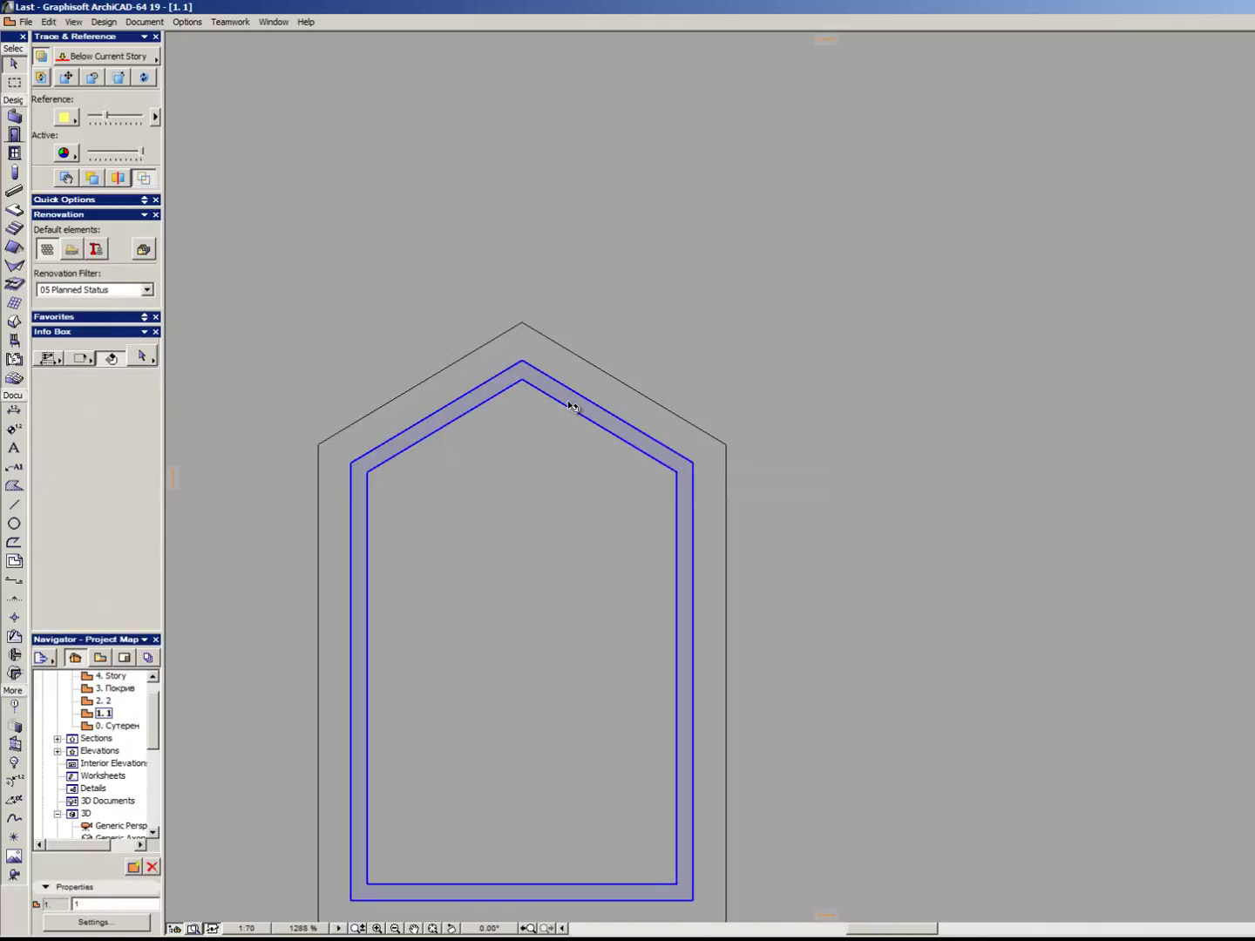
left_click(543, 442)
key("Escape")
Assign the building material Construction - Wood to both the outer and inner frame slabs.
scroll(538, 383, "up", 3)
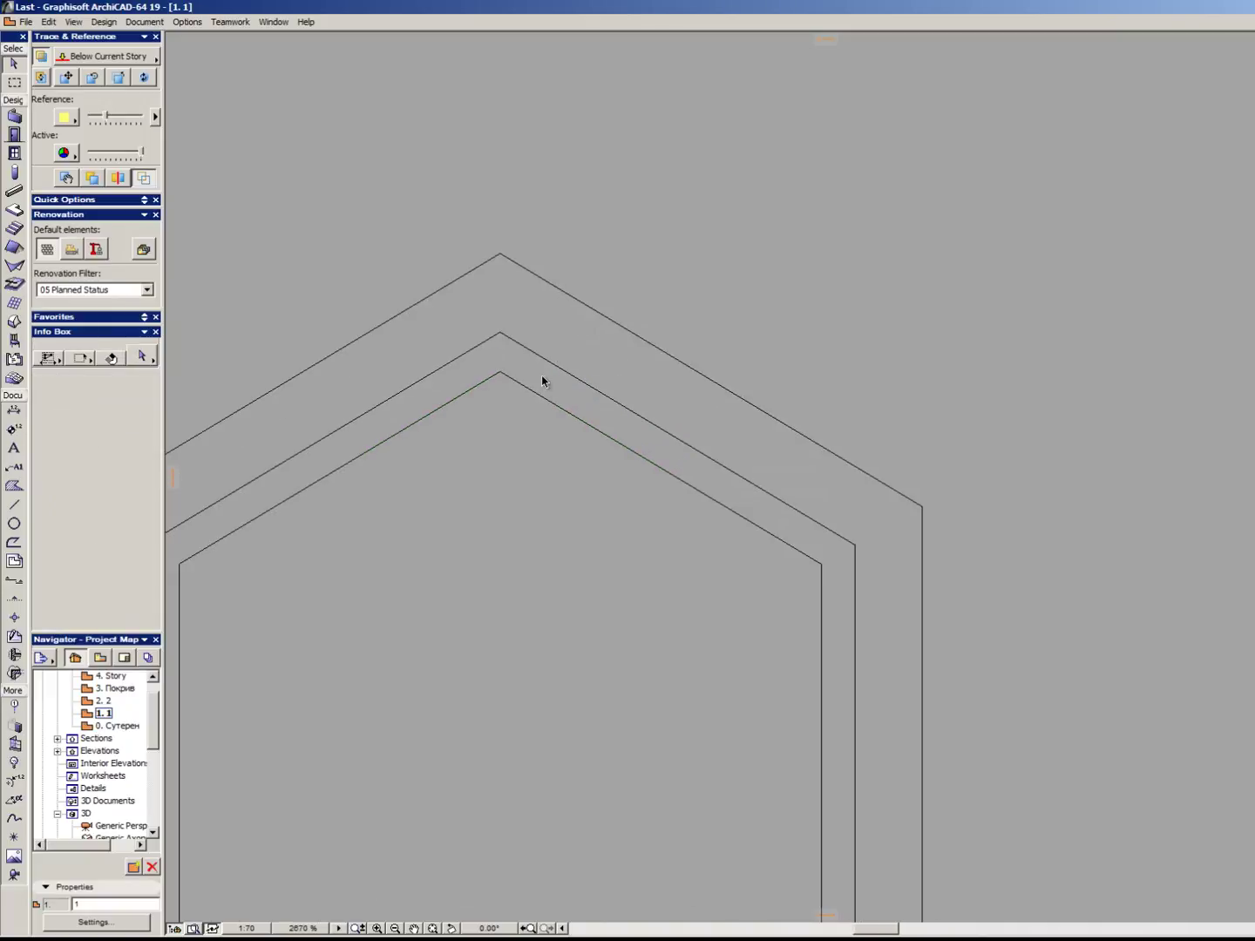
left_click(542, 380)
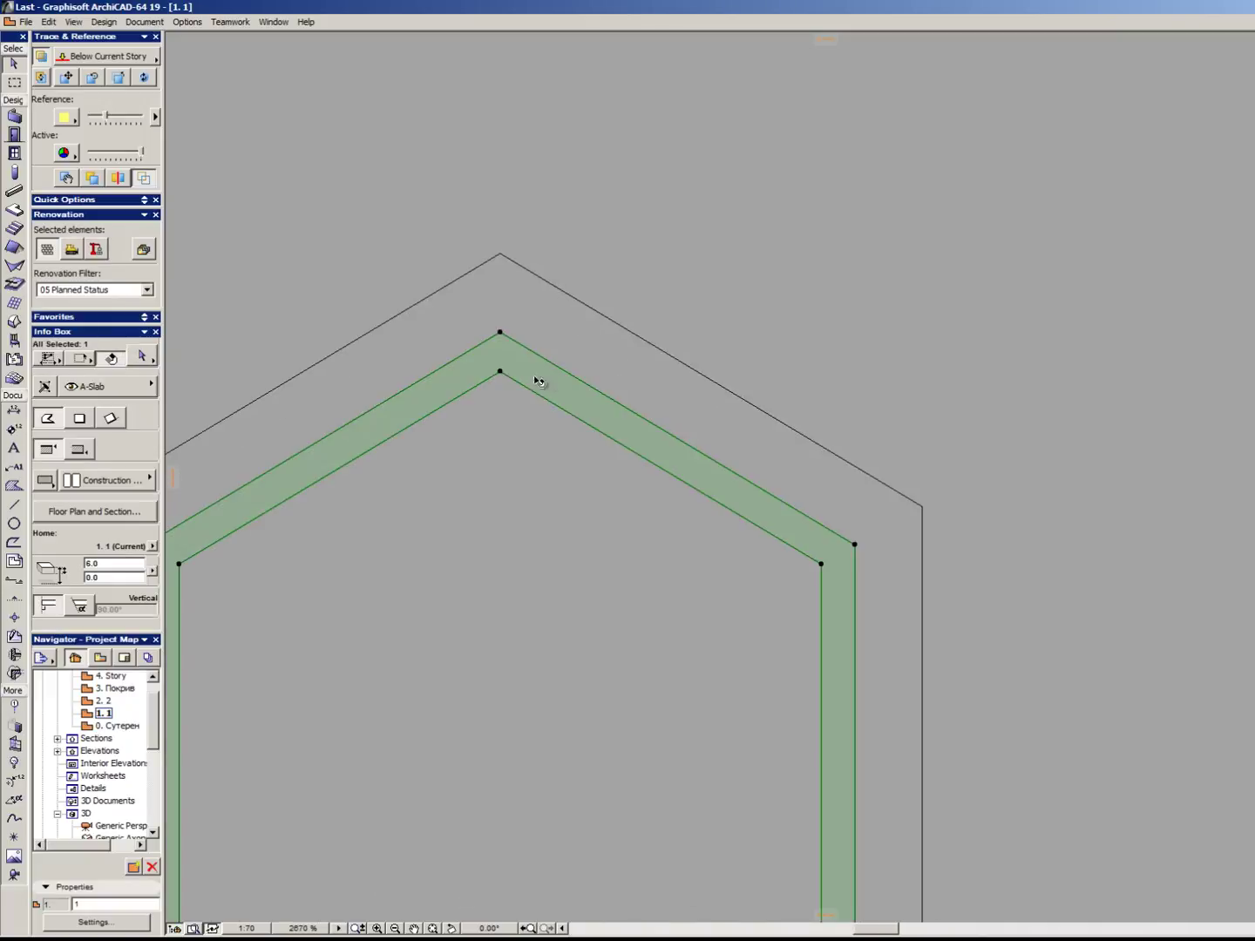
left_click(456, 344, "shift")
left_click(104, 480)
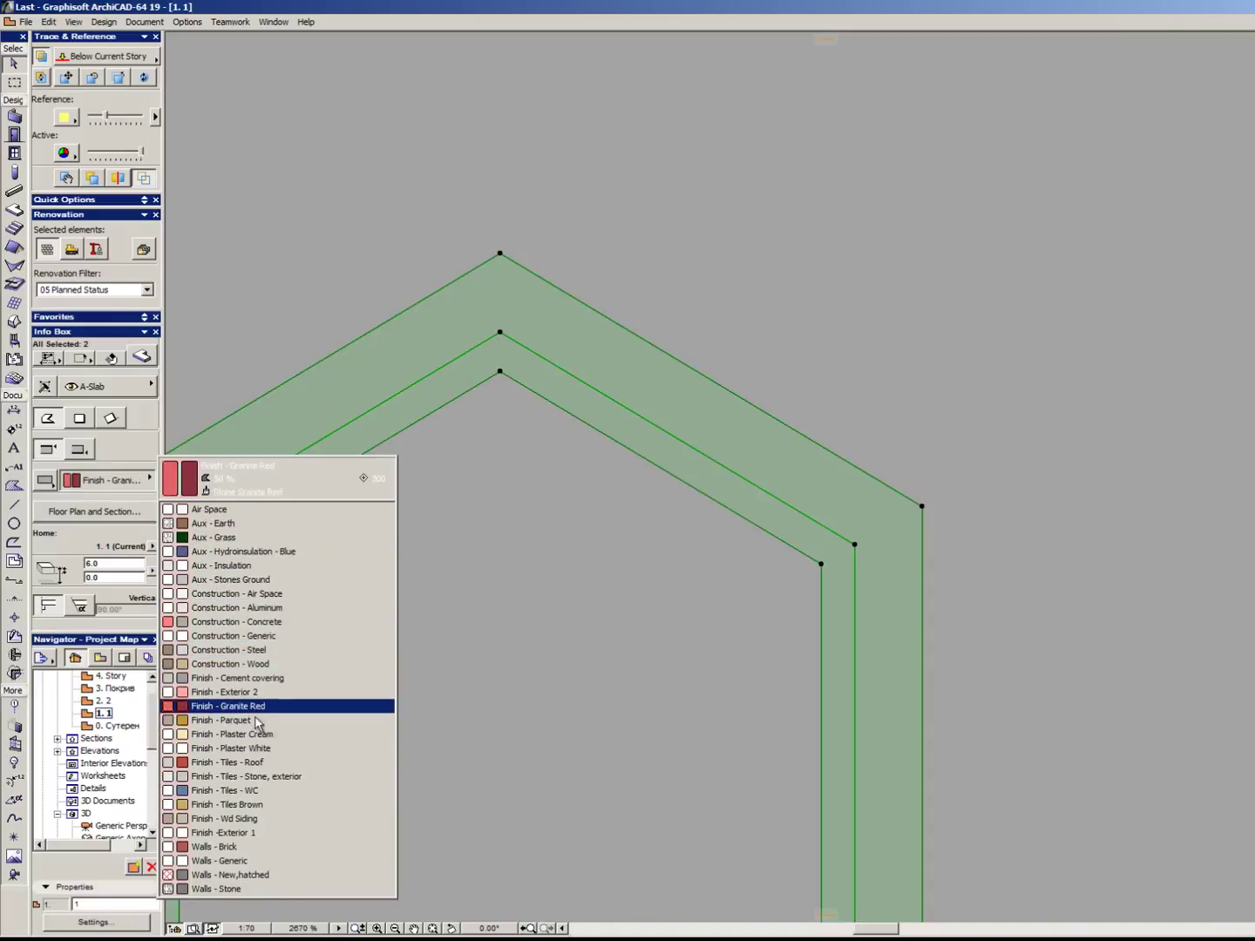
left_click(261, 664)
left_click(966, 537)
Set the innermost pane's building material to Finish - Plaster White and override all its surfaces with Glass Blue.
left_click(565, 582)
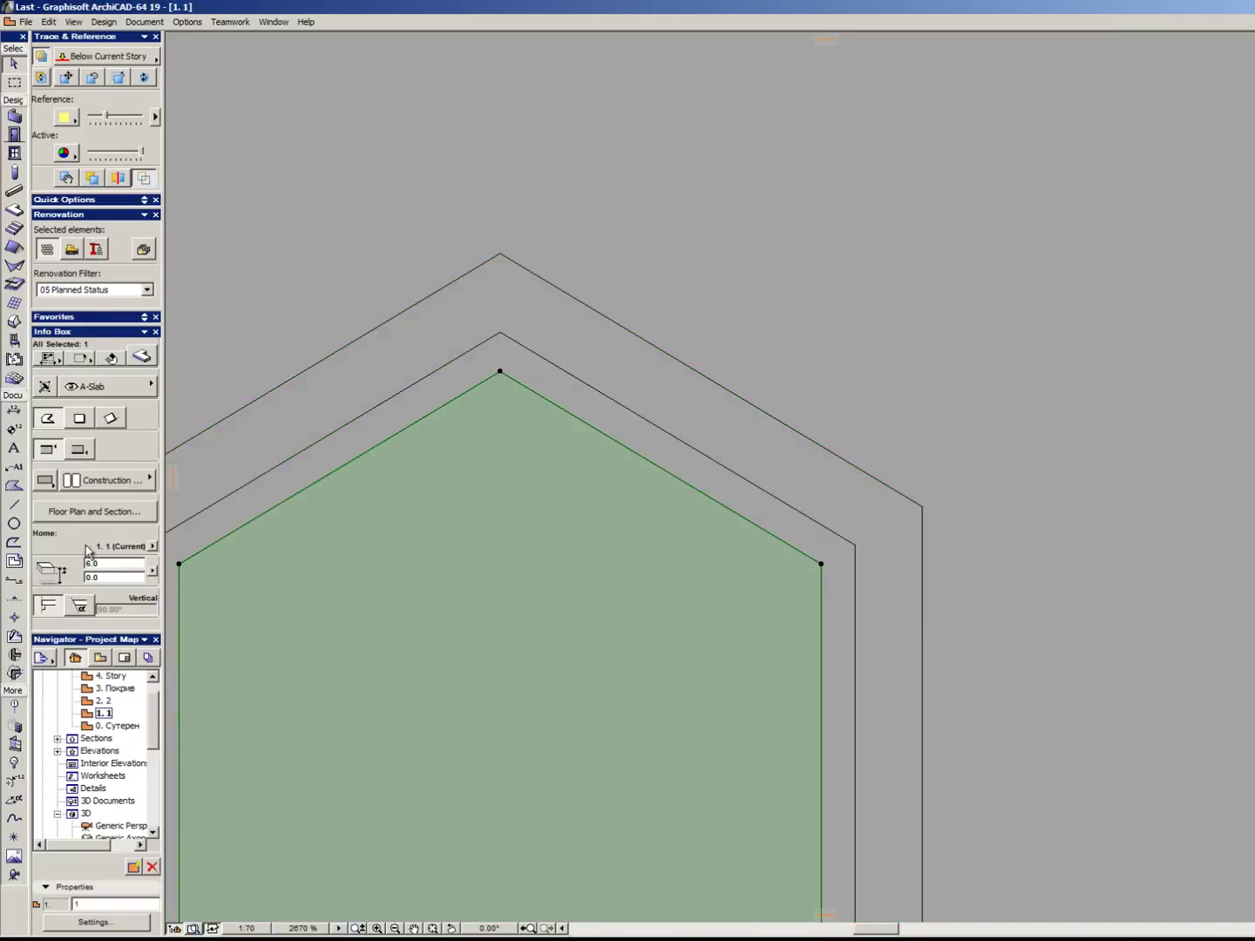
left_click(89, 485)
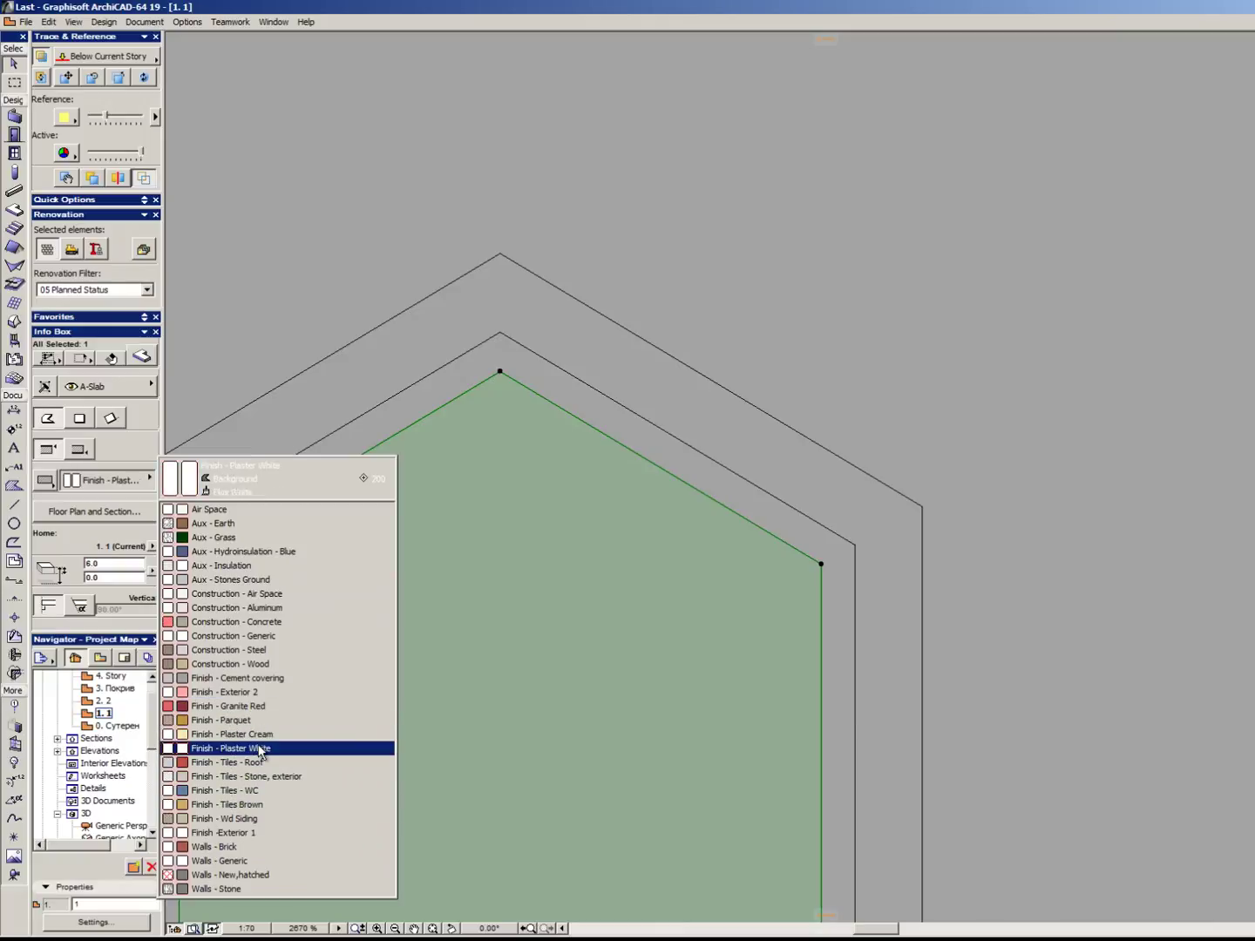
left_click(228, 749)
left_click(54, 533)
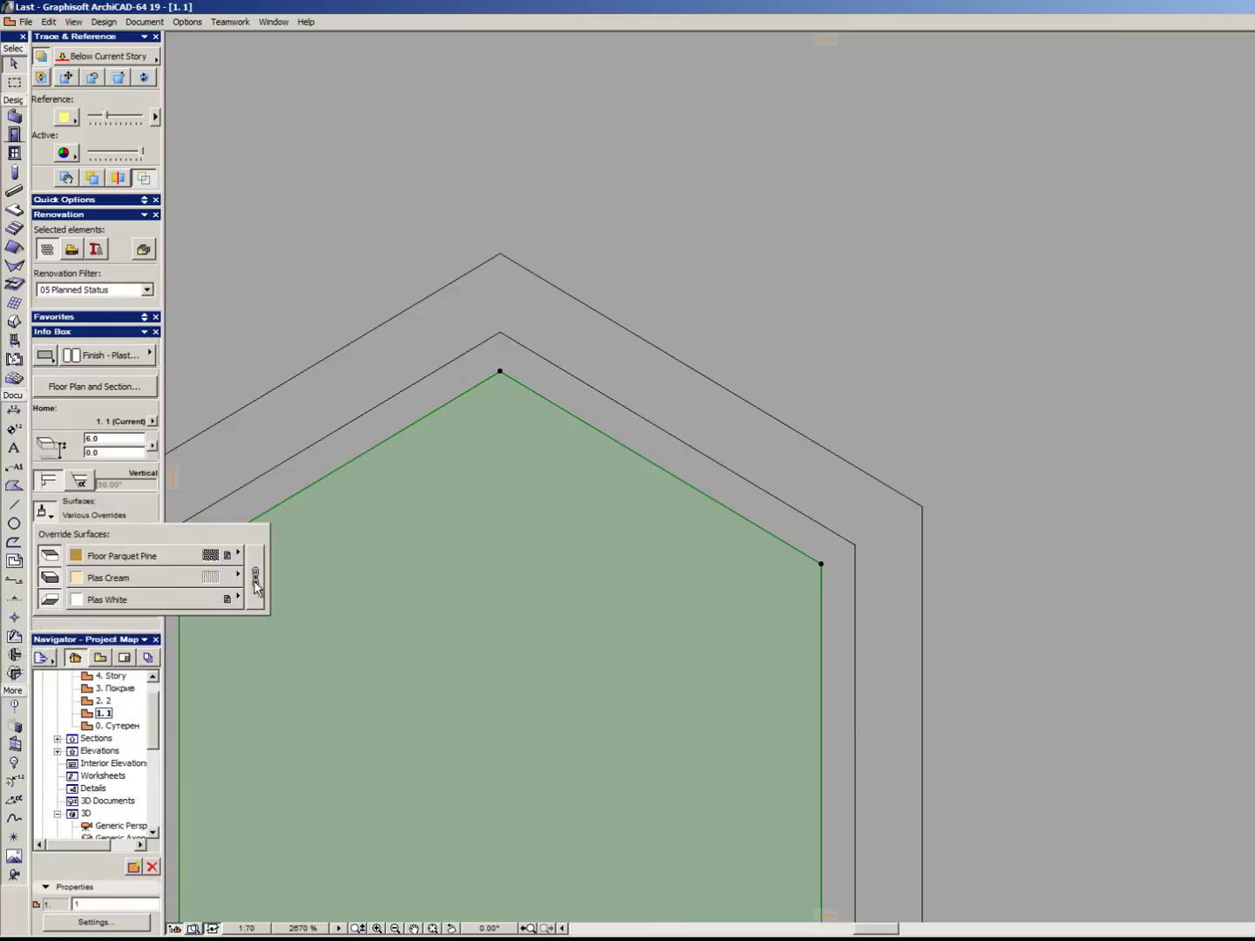
left_click(238, 554)
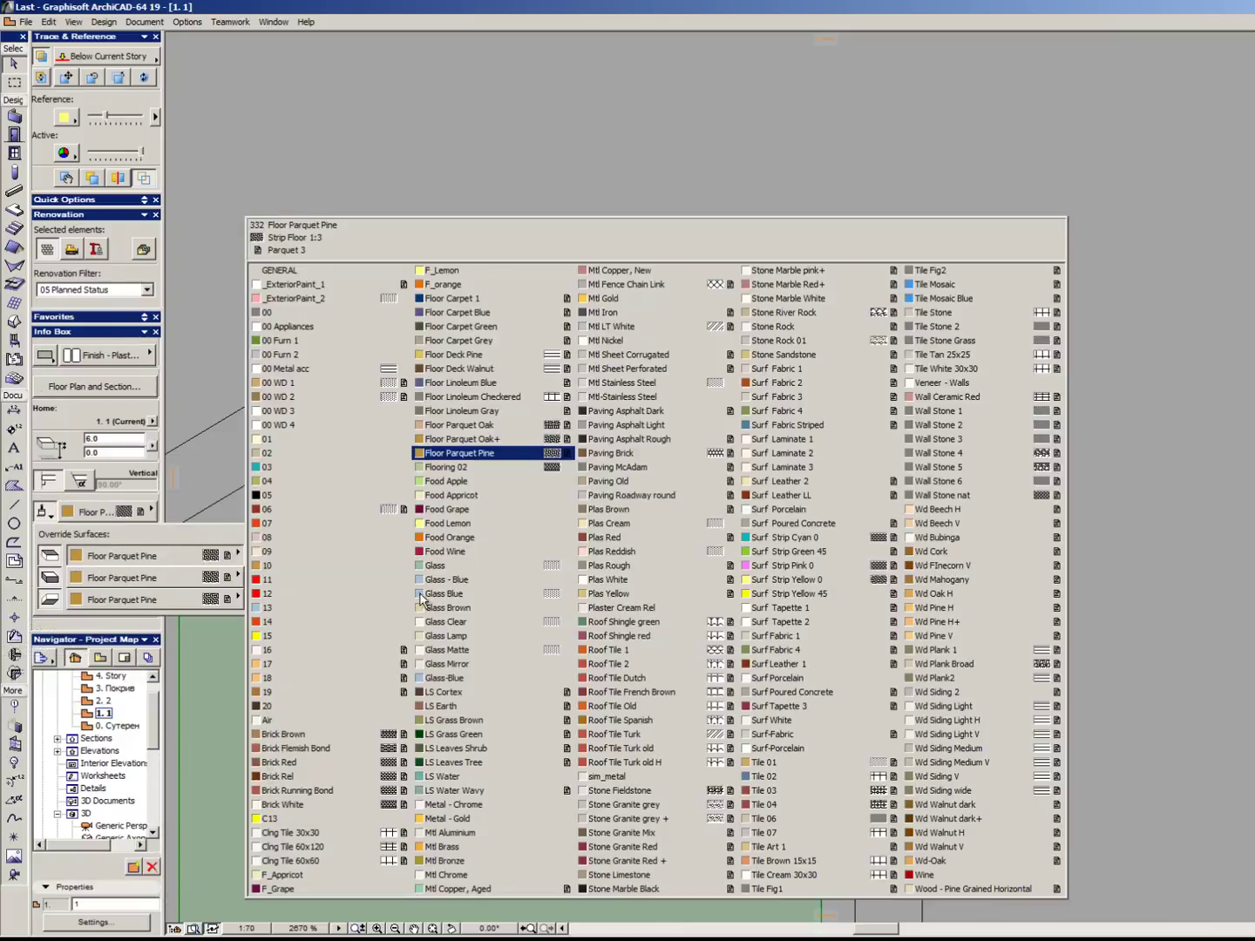
left_click(498, 593)
left_click(787, 571)
Show only the three nested window slabs in 3D, viewed closely from above.
scroll(785, 570, "down", 2)
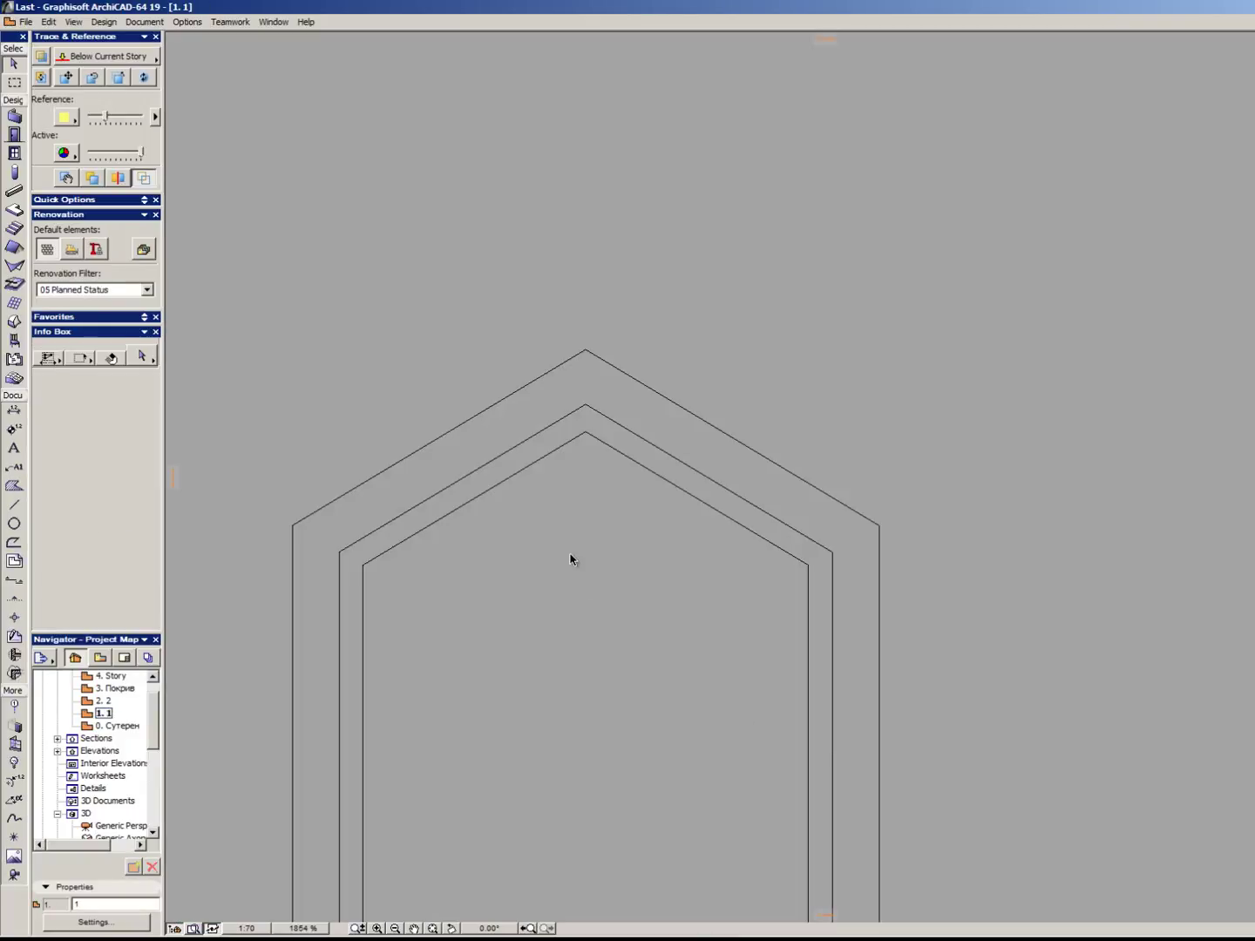
scroll(707, 442, "down", 3)
left_click_drag(506, 376, 1003, 899)
right_click(482, 526)
left_click(599, 766)
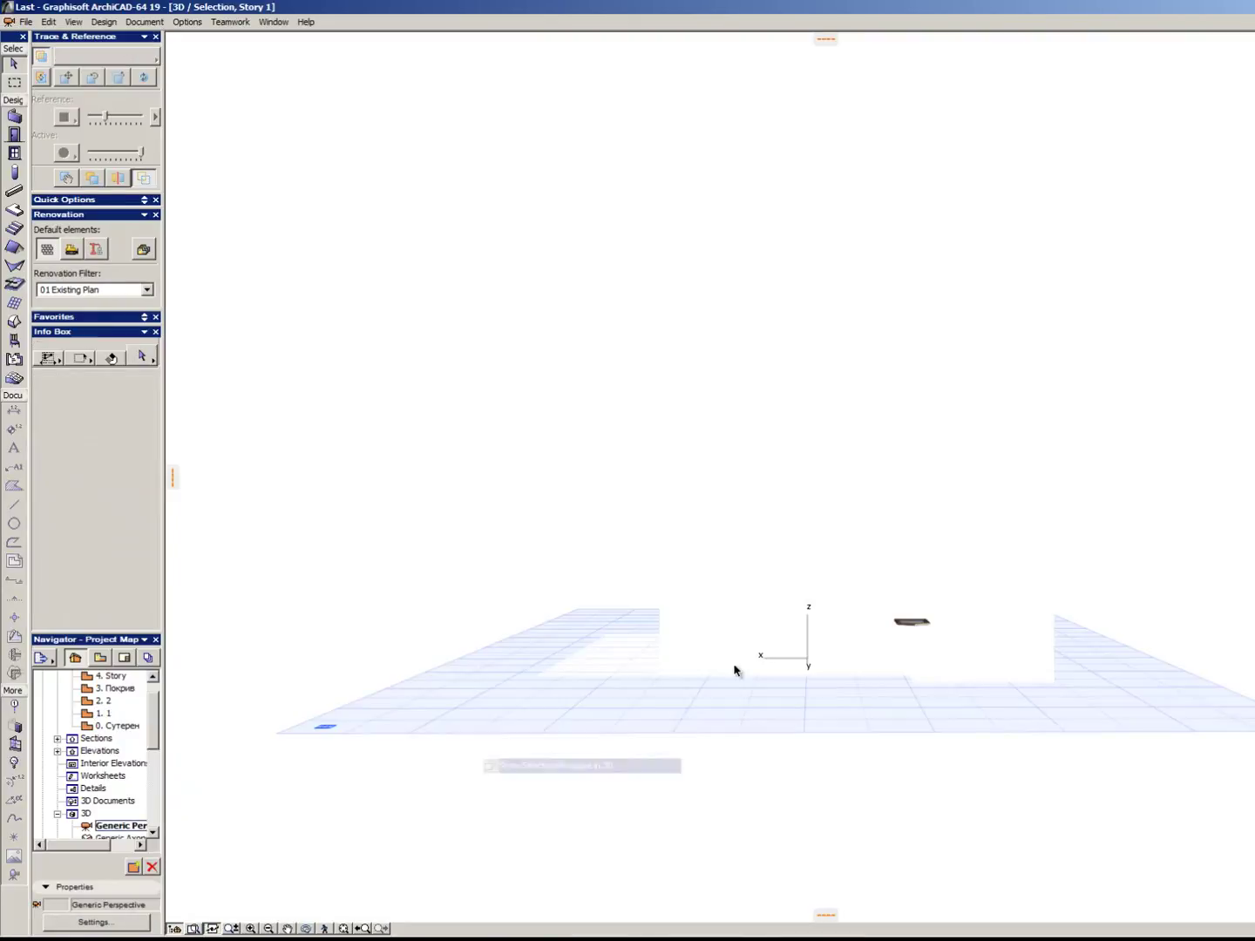
scroll(998, 572, "up", 4)
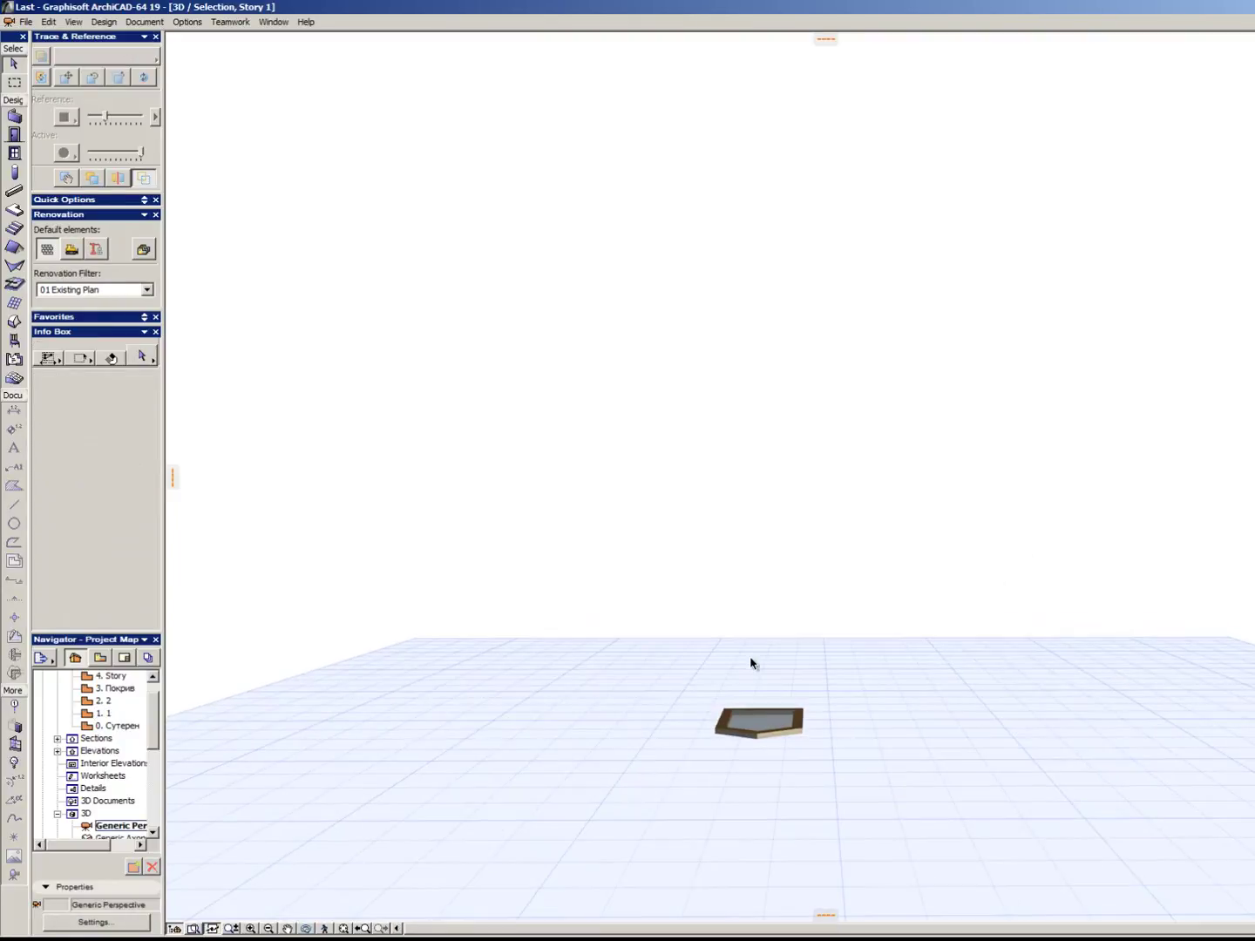
middle_click_drag(755, 651, 836, 667, "shift")
scroll(789, 677, "up", 6)
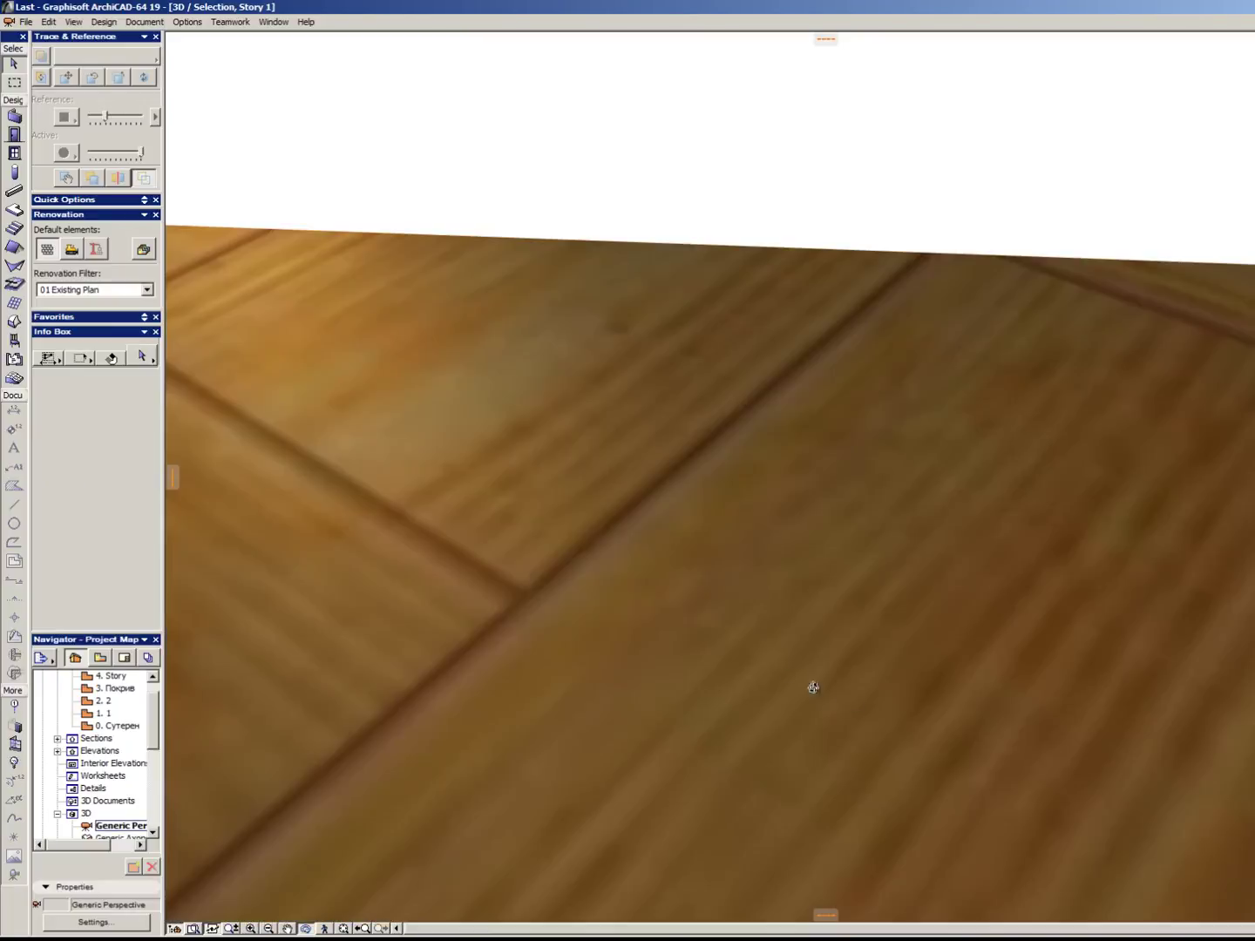
scroll(790, 675, "down", 4)
scroll(796, 678, "up", 1)
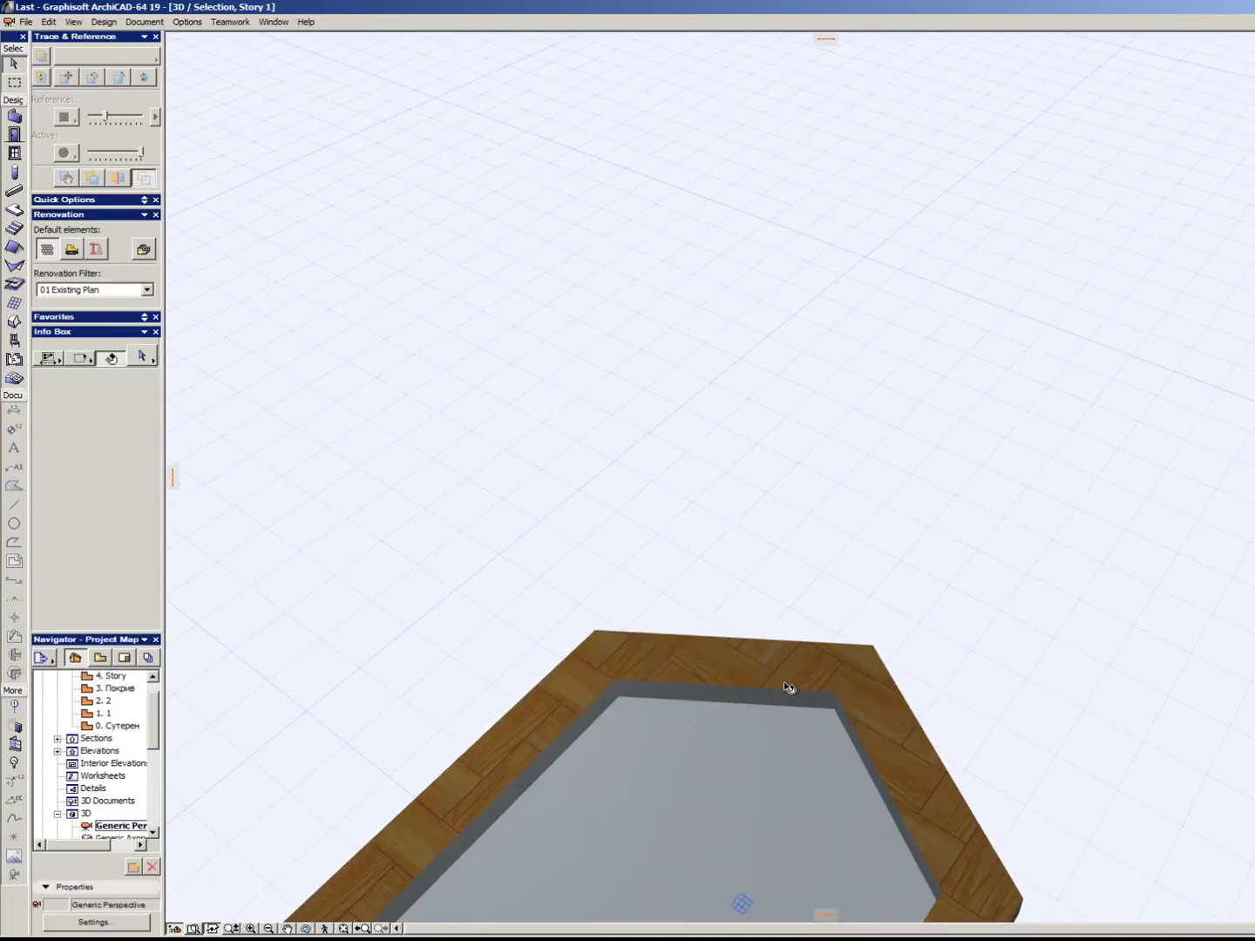
Override all surfaces of both frame slabs with the linked surface 00 WD 1.
left_click(789, 680)
left_click(776, 652, "shift")
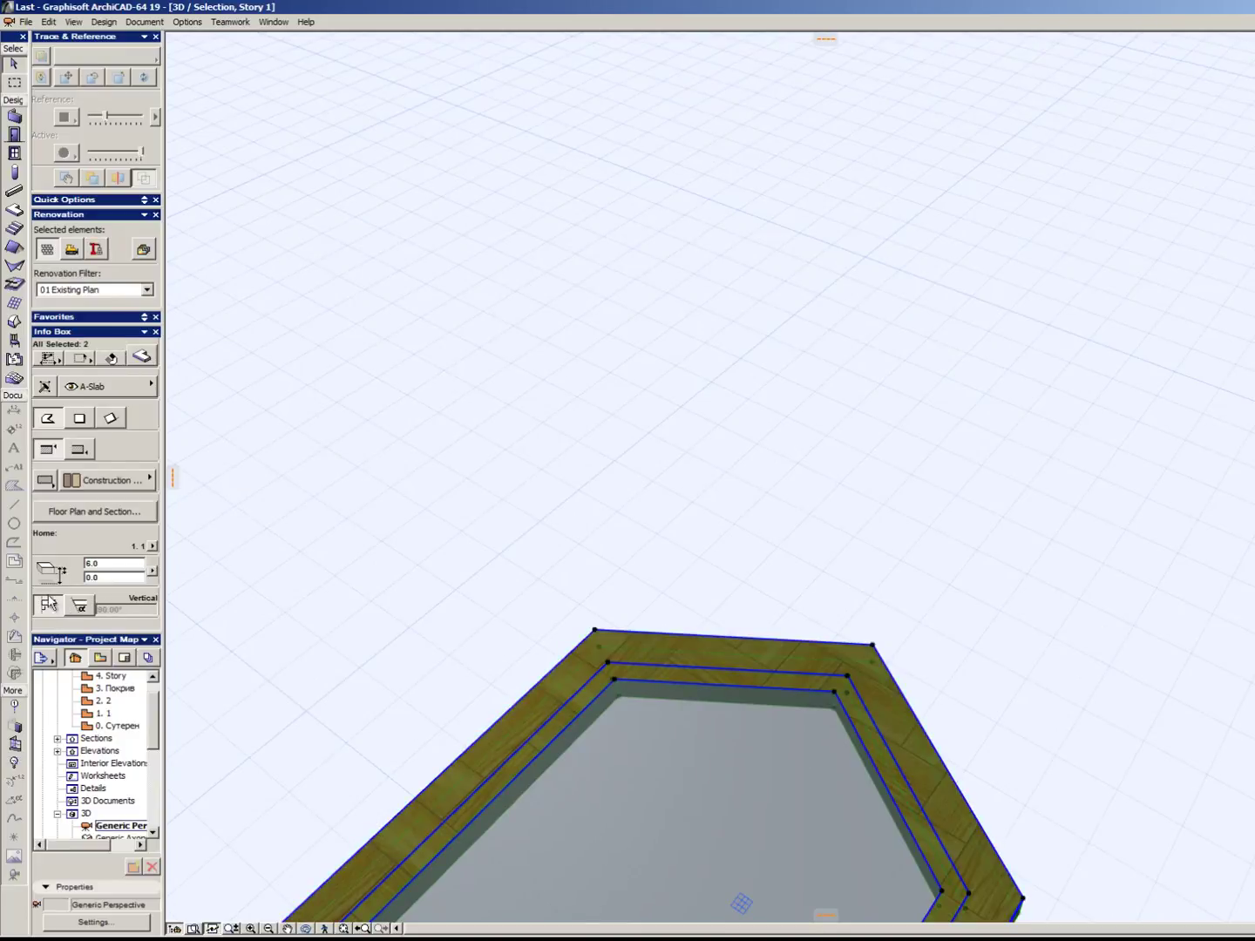
scroll(50, 537, "down", 3)
left_click(54, 516)
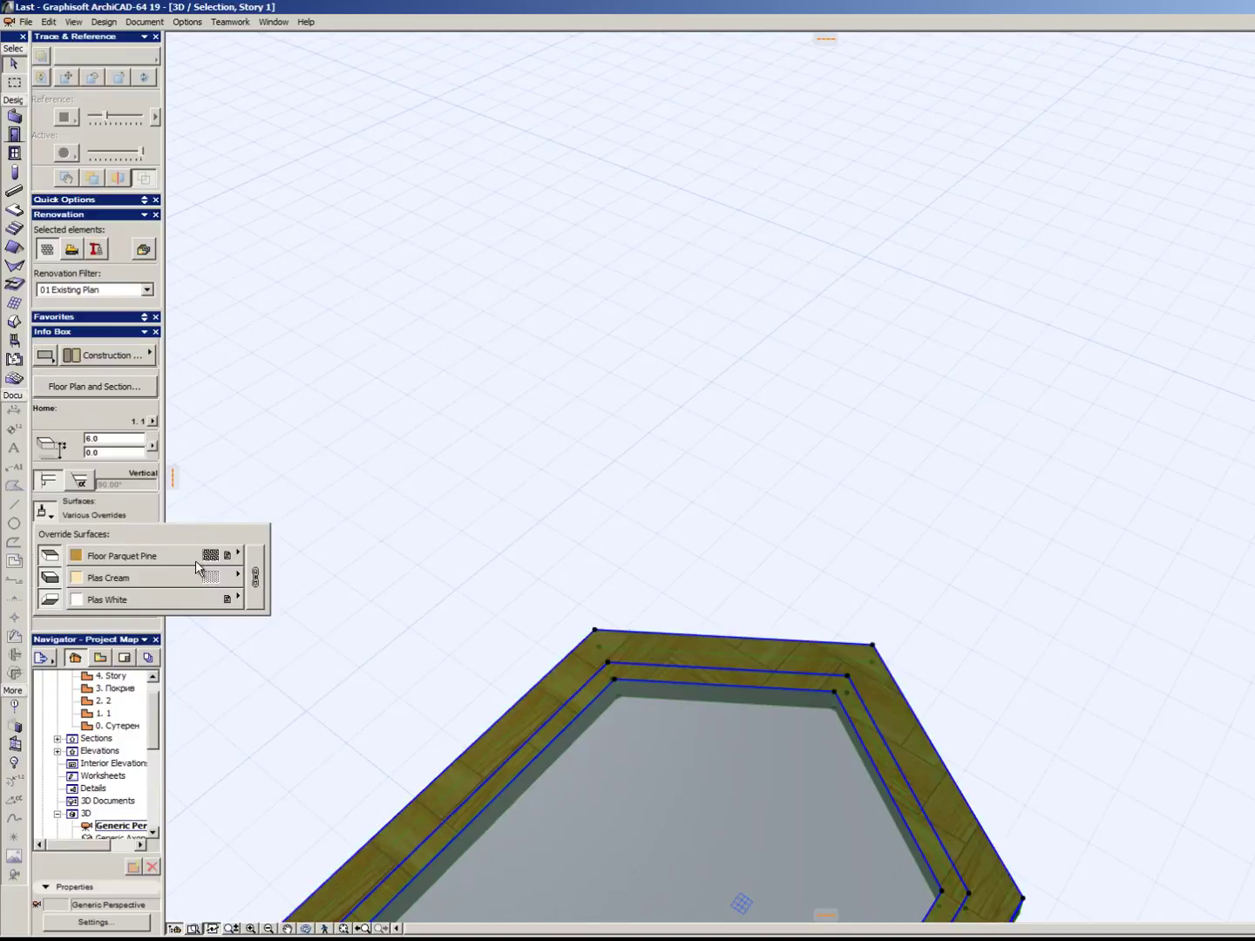
left_click(259, 555)
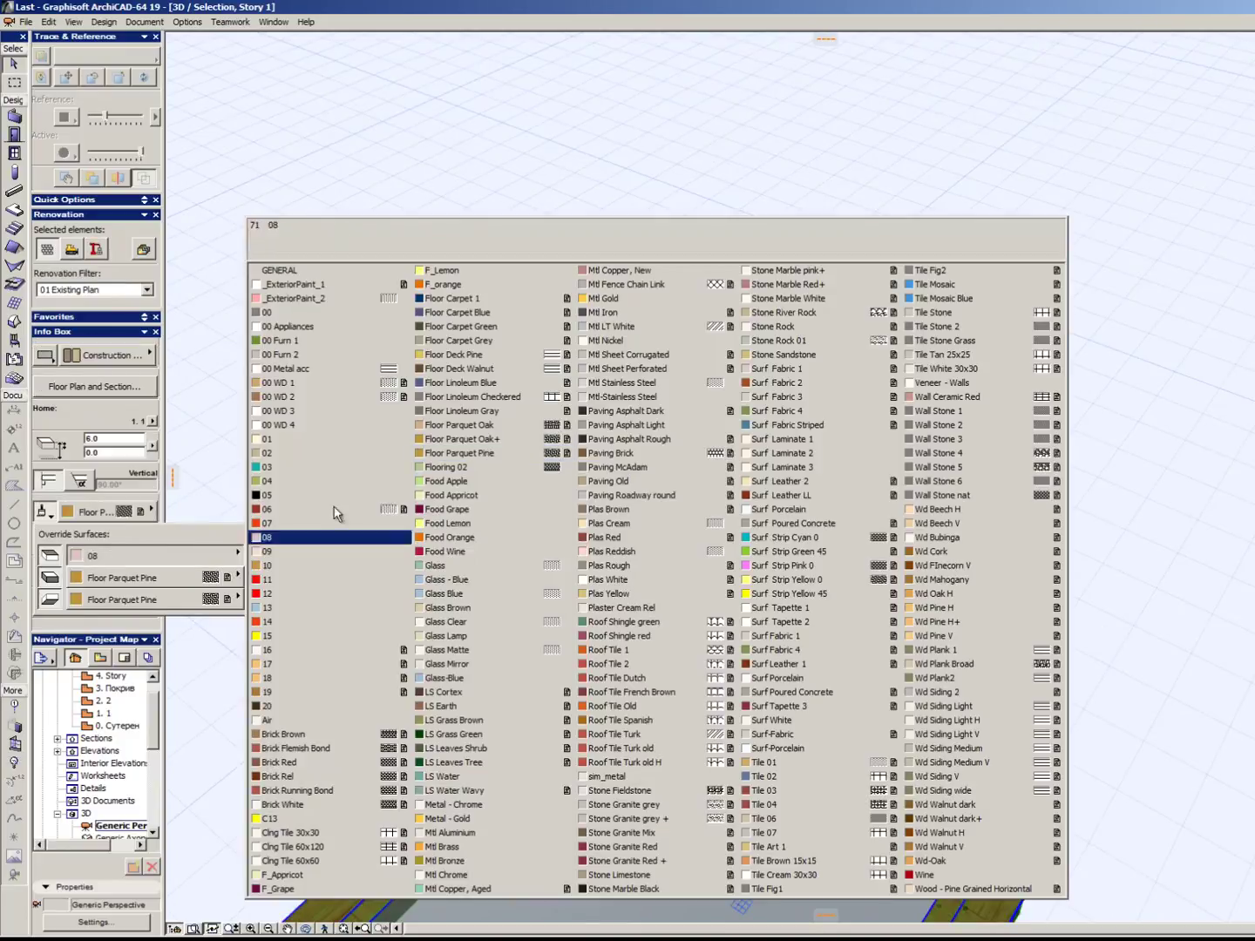
left_click(301, 389)
left_click(736, 532)
Set the inner frame slab's thickness to 4.0.
scroll(702, 514, "down", 3)
scroll(734, 579, "up", 3)
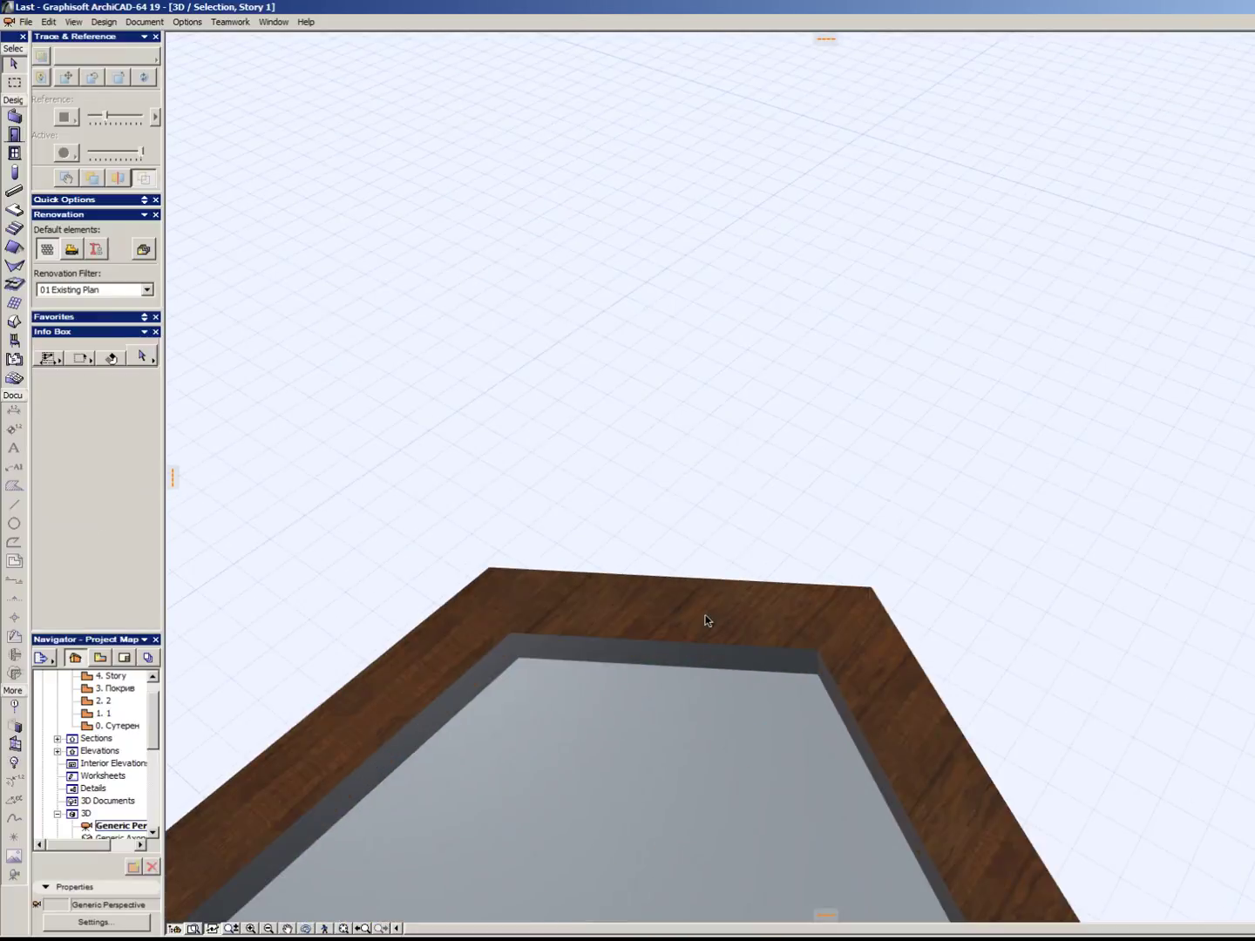
left_click(702, 612)
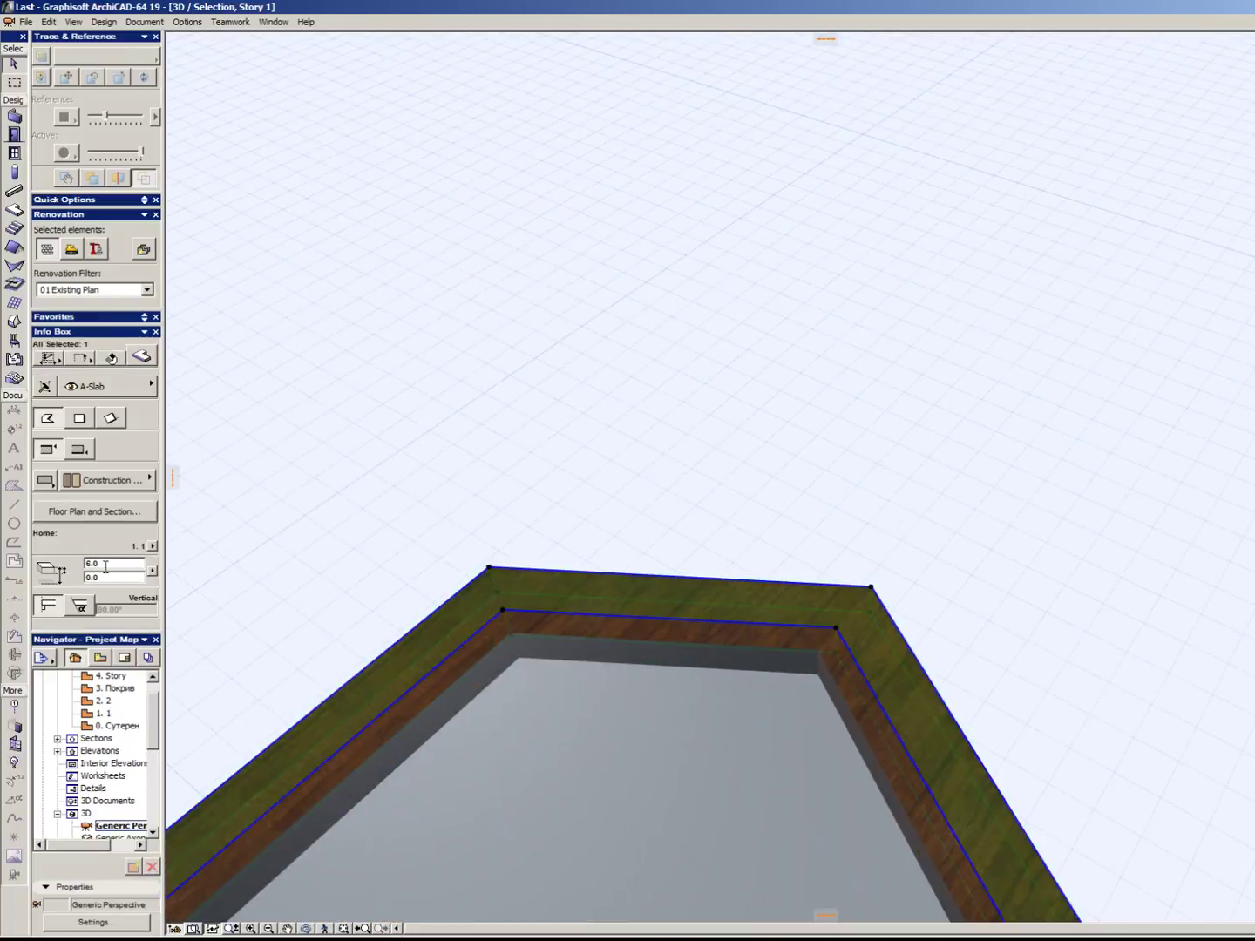
key("Escape")
left_click(715, 636)
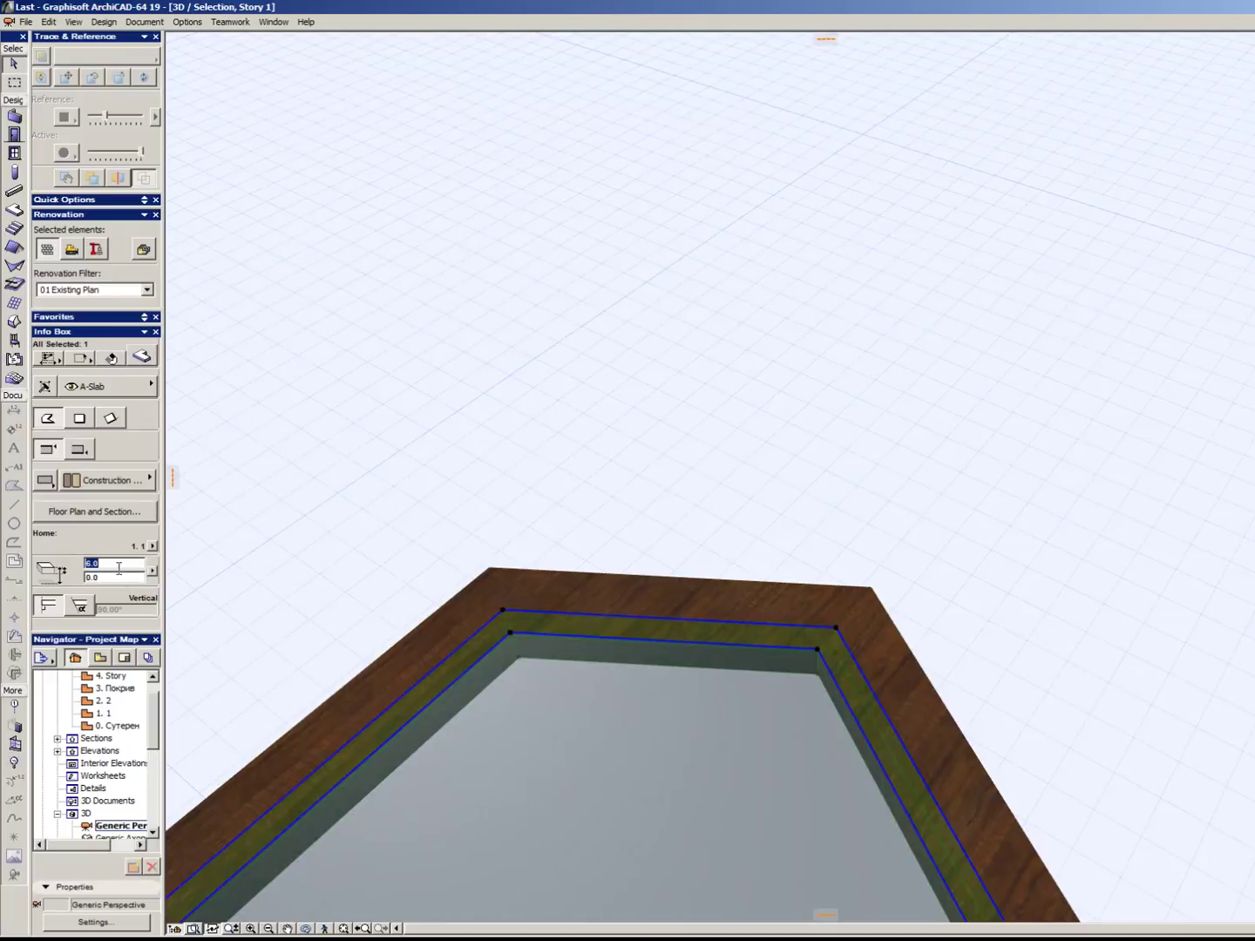
key("Return")
key("Escape")
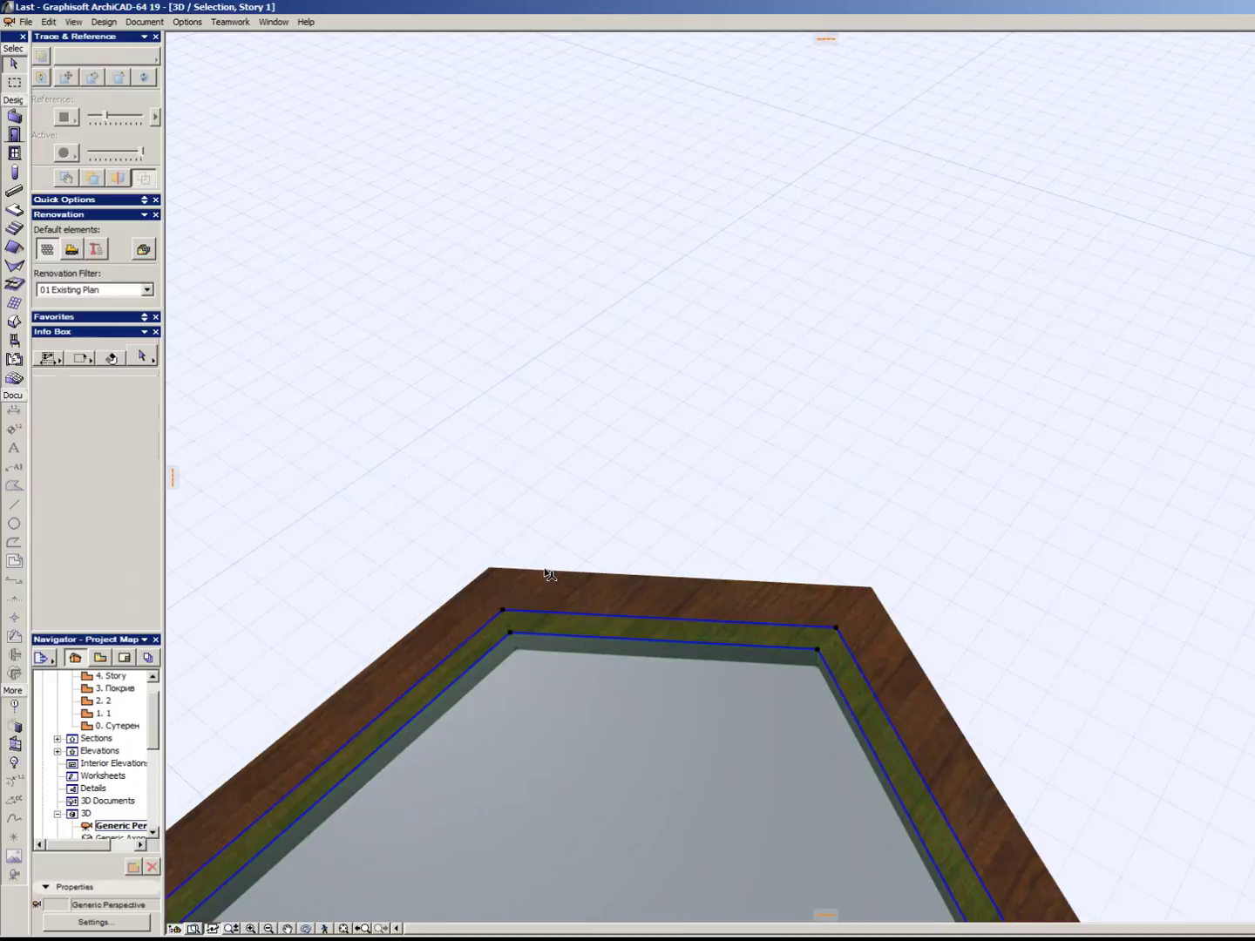
Elevate the inner frame slab by -2.0 to recess it within the outer frame.
left_click(563, 593)
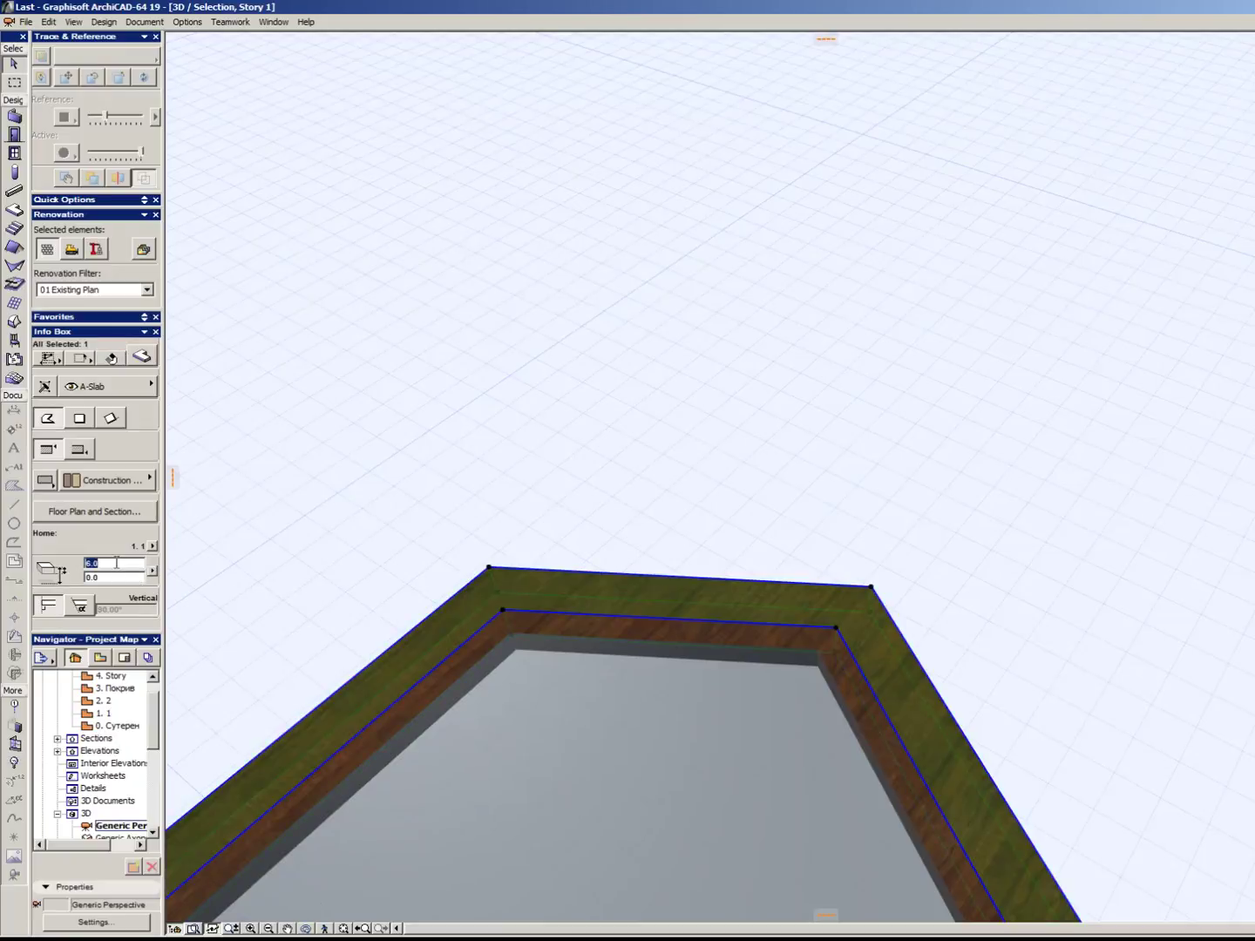
key("Escape")
left_click(615, 645)
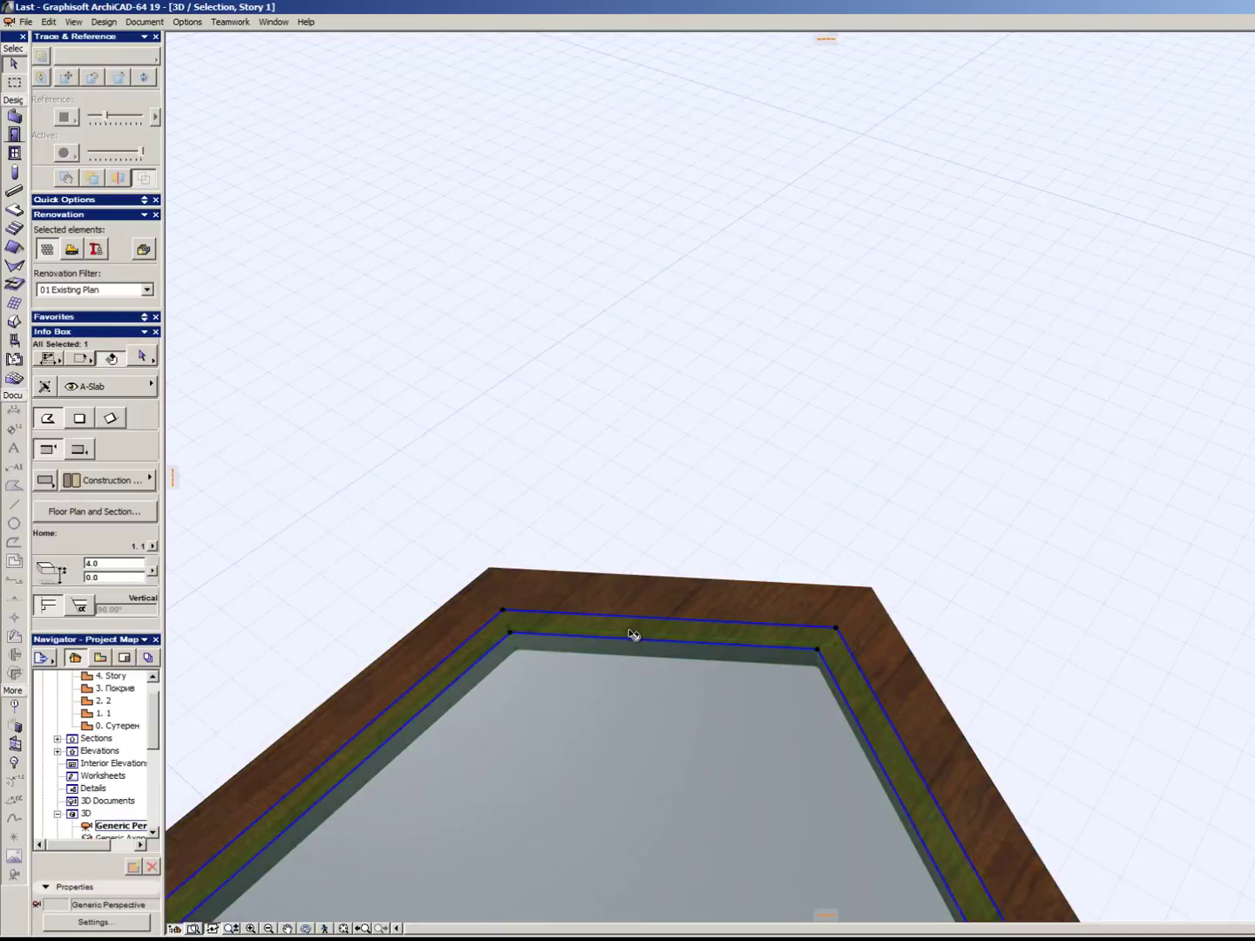
key("ctrl+9")
type("-2")
key("Return")
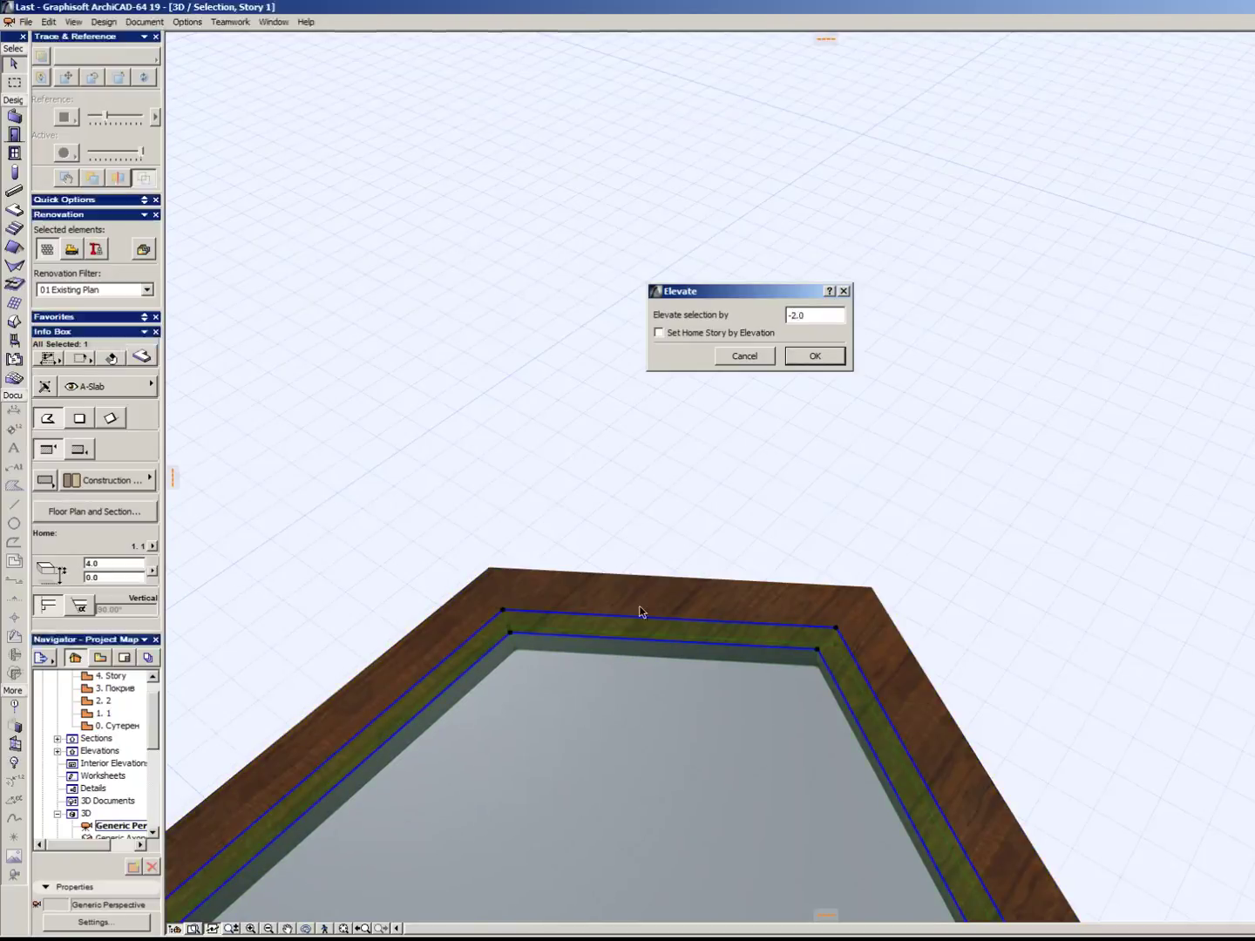
key("Escape")
Set the glass pane slab's thickness to 0.5.
key("space")
left_click(645, 717)
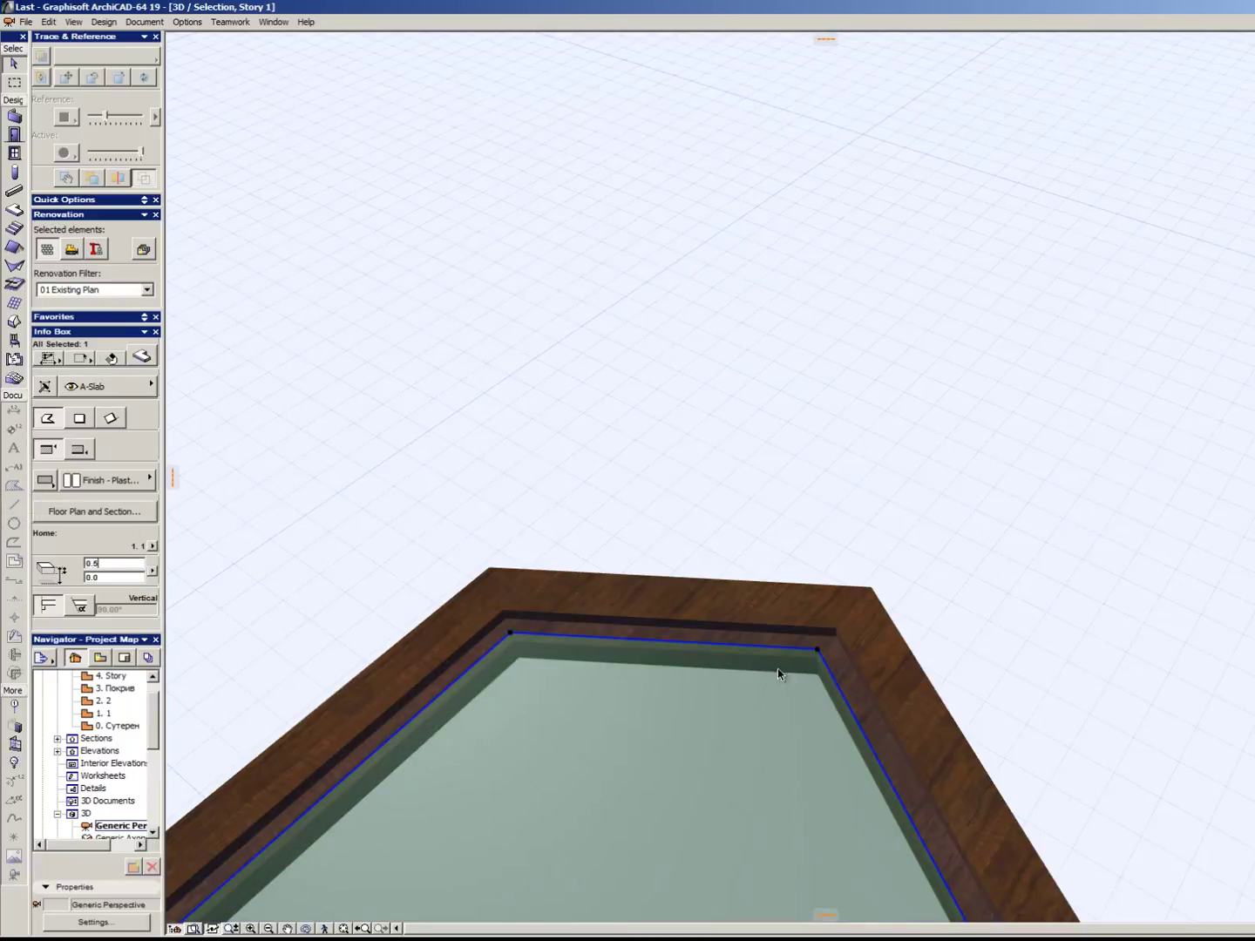
key("Escape")
Elevate the glass pane slab by -4 to recess it within the inner frame.
key("space")
left_click(711, 729)
key("ctrl+9")
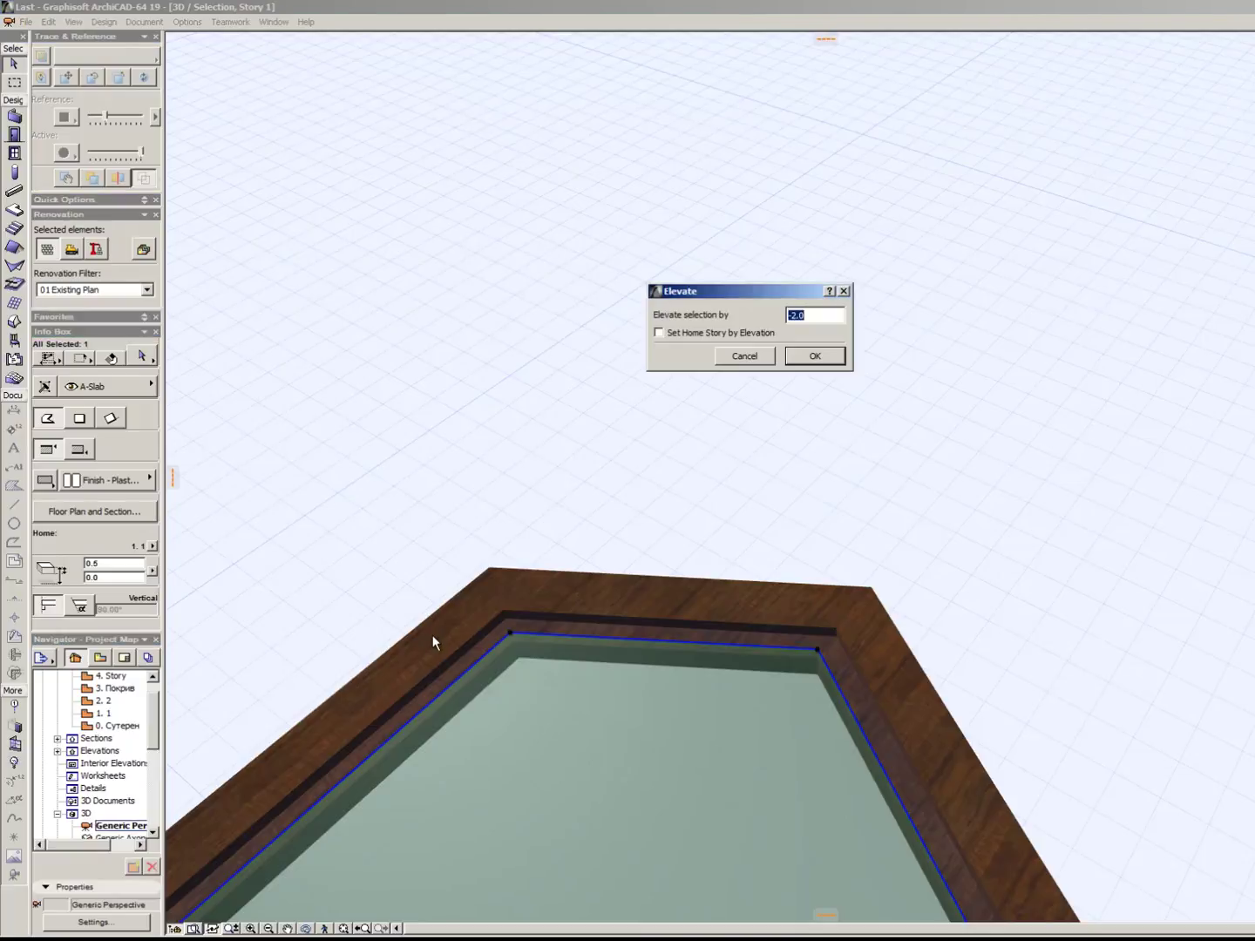
type("-4")
key("Return")
key("Escape")
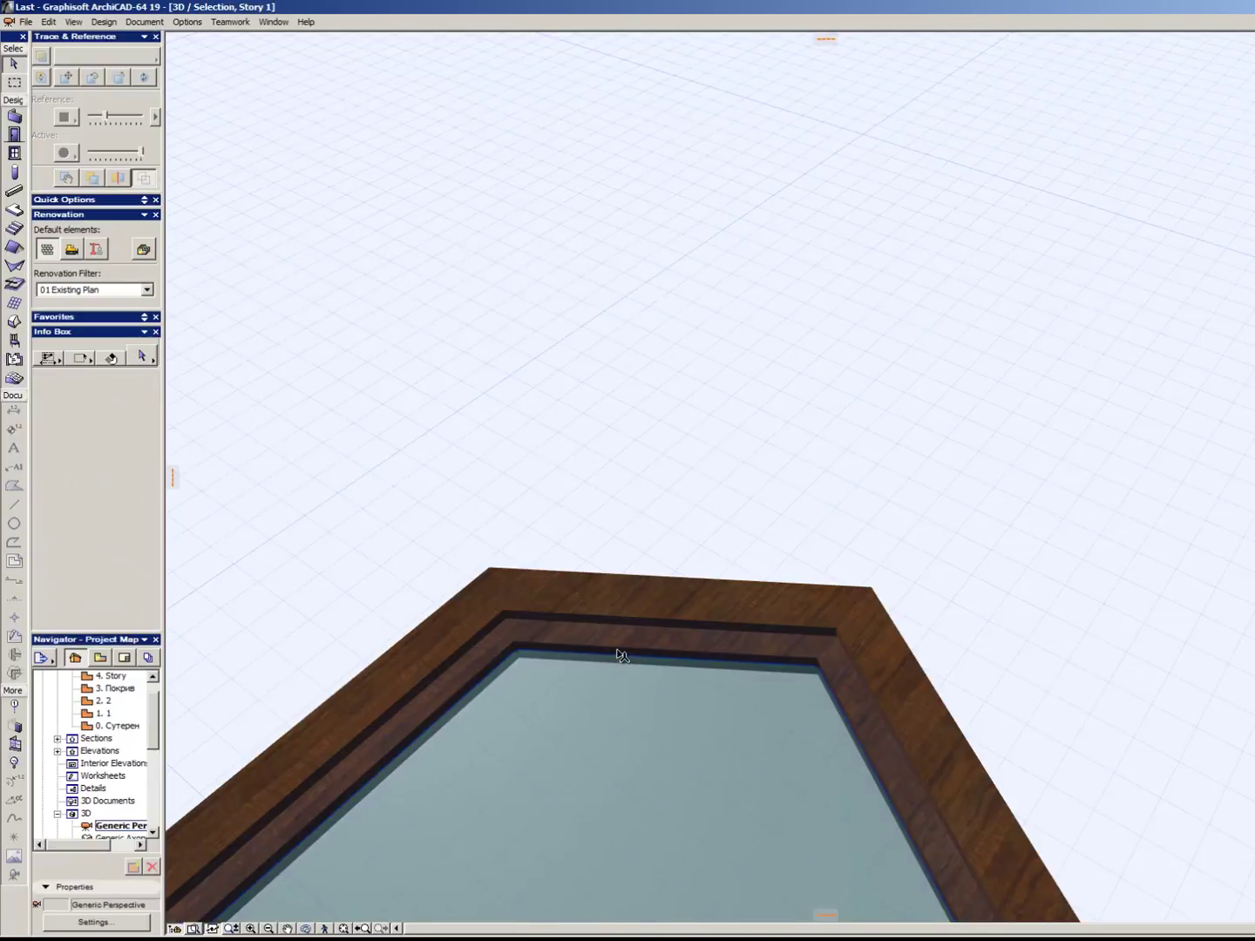
scroll(646, 497, "down", 6)
scroll(637, 591, "up", 2)
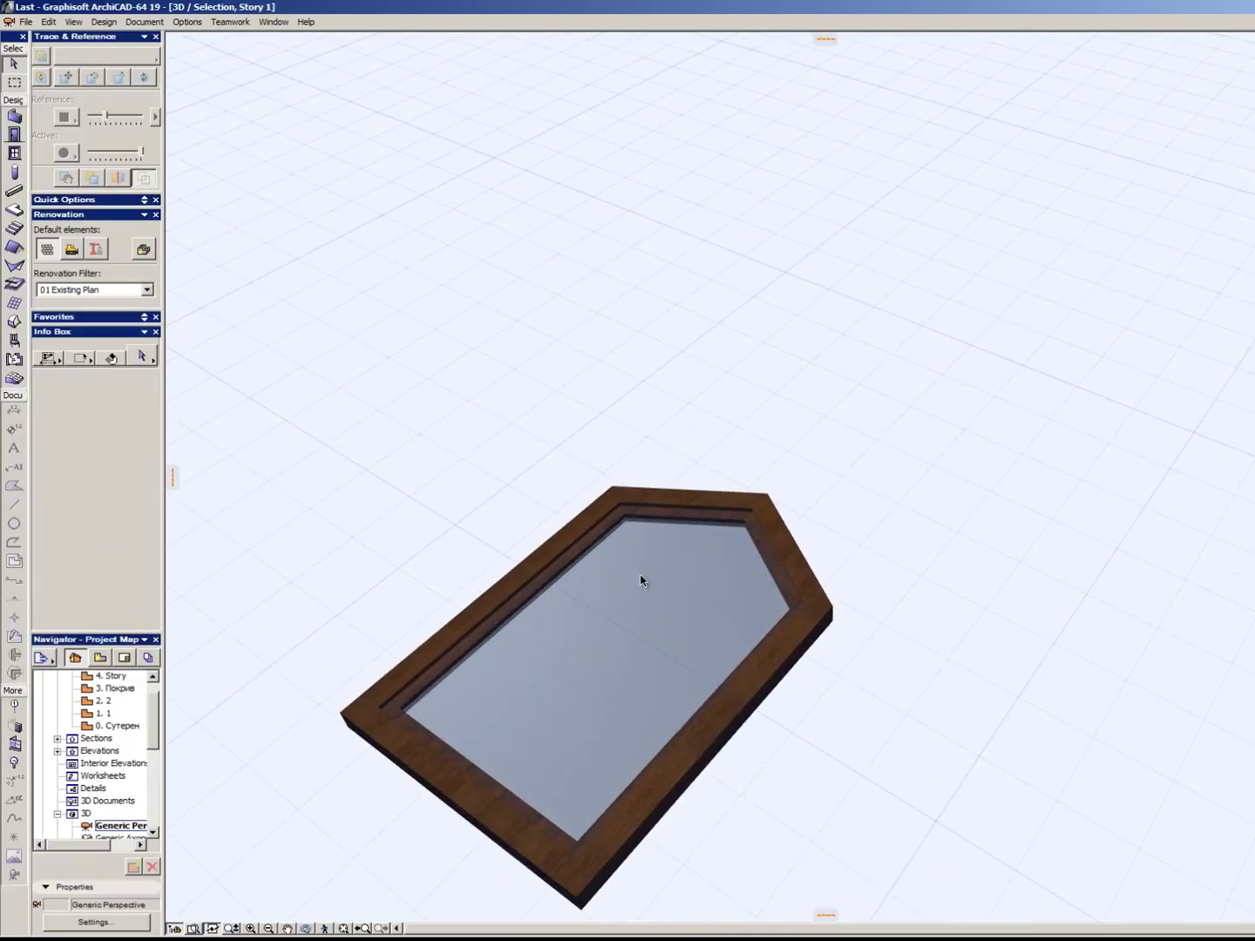
Return to the floor plan and show only the slabs of the divided window with two triangular top lights in 3D.
key("F2")
key("Escape")
scroll(667, 505, "down", 3)
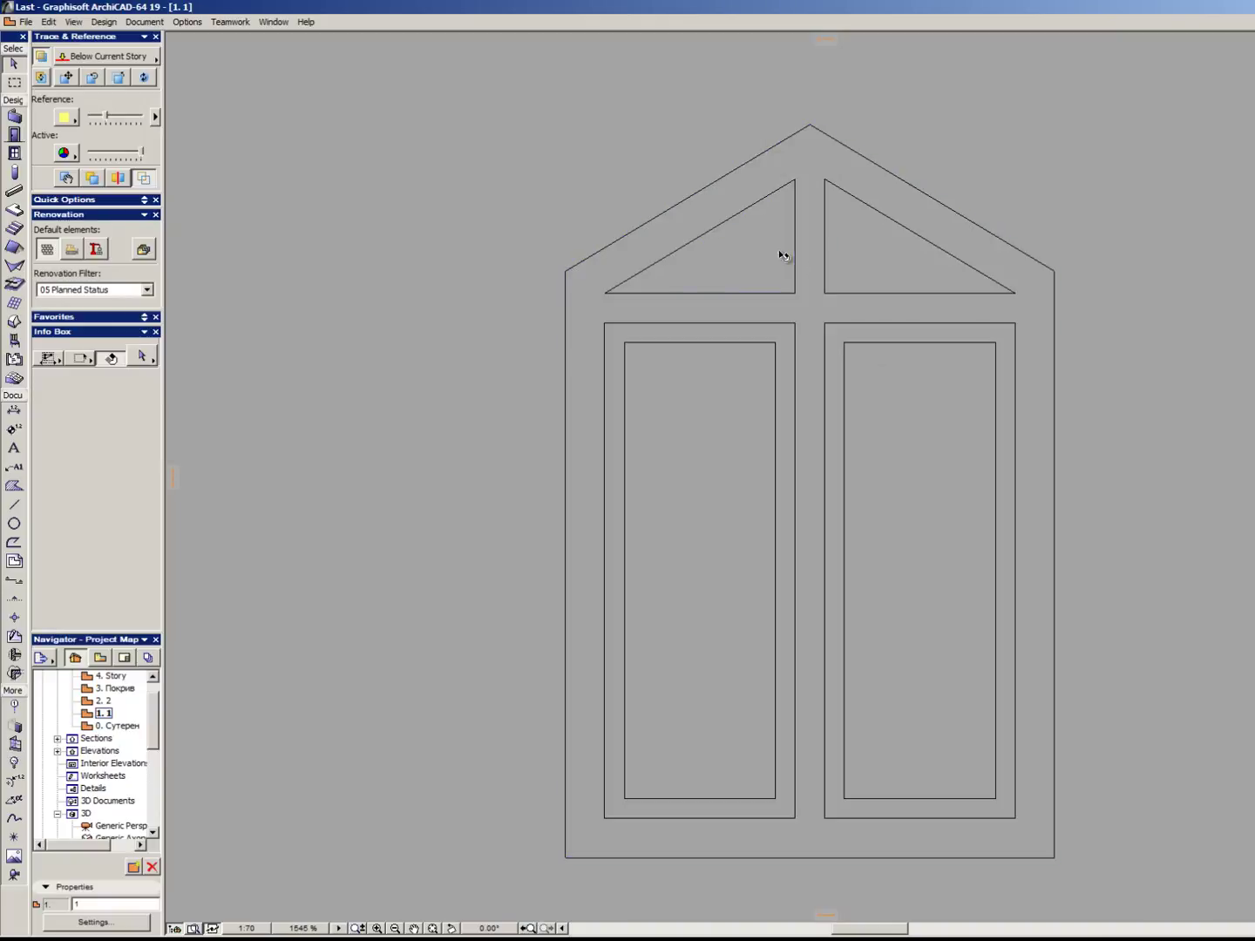
scroll(783, 258, "down", 3)
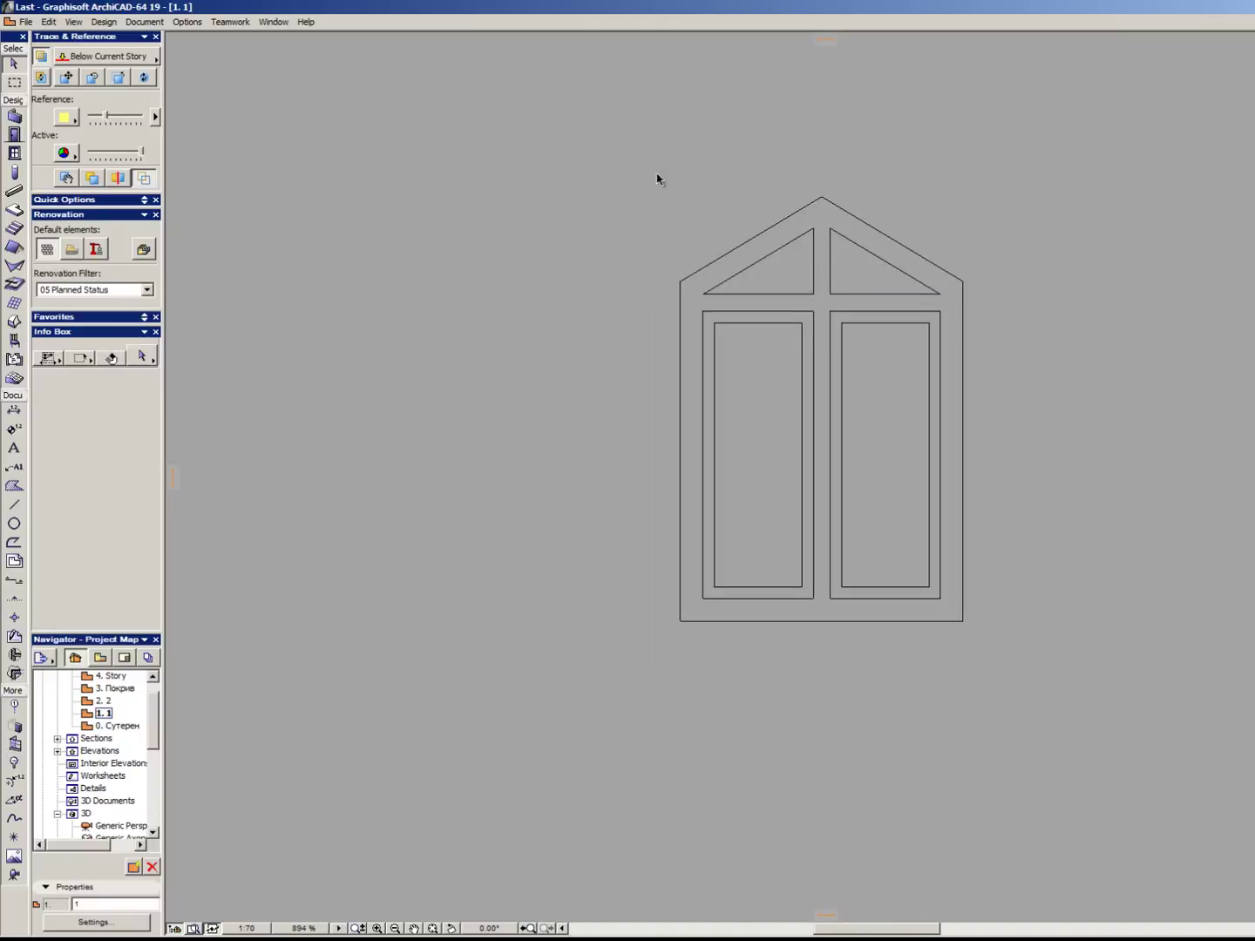
left_click_drag(565, 93, 1211, 817)
right_click(490, 635)
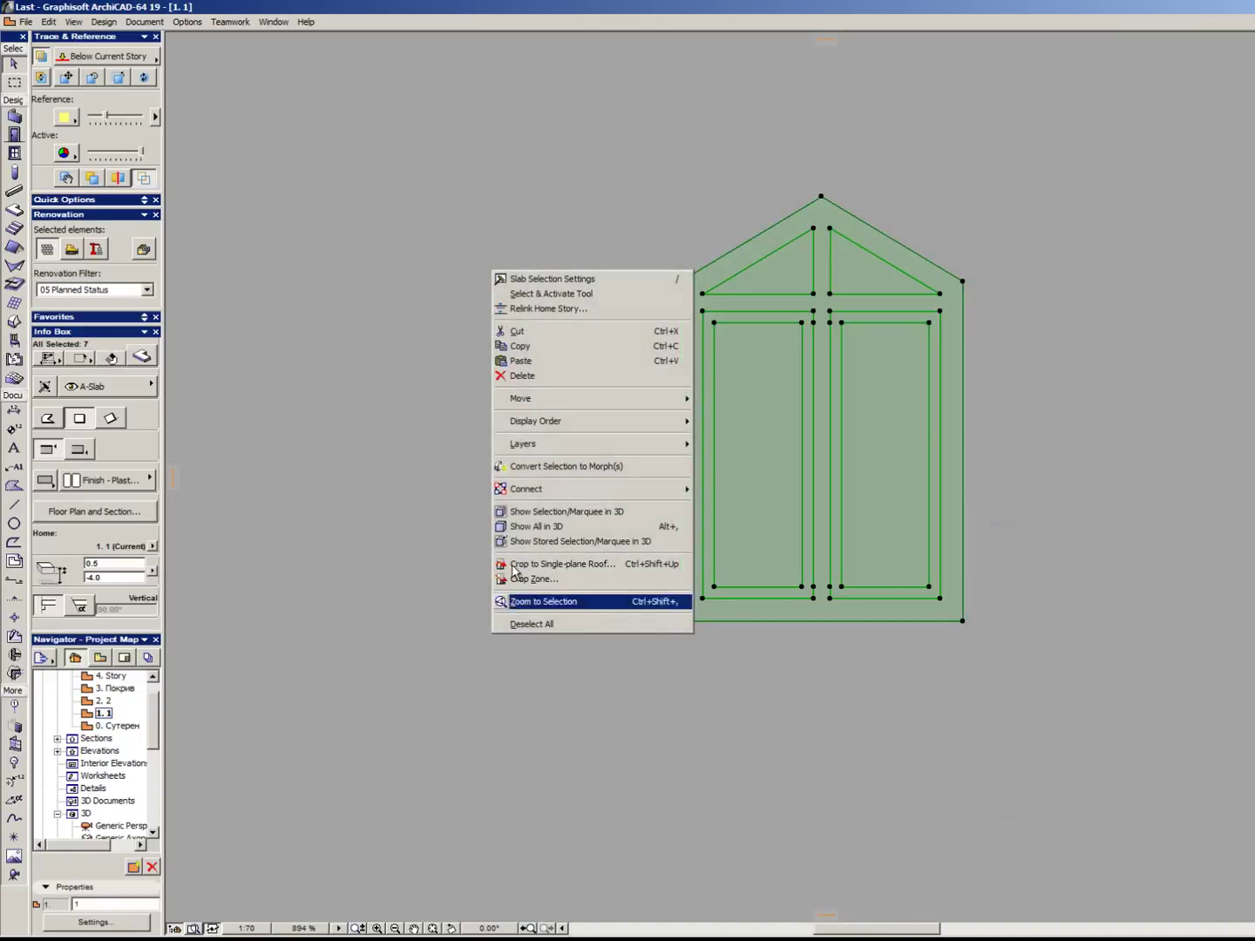
left_click(533, 512)
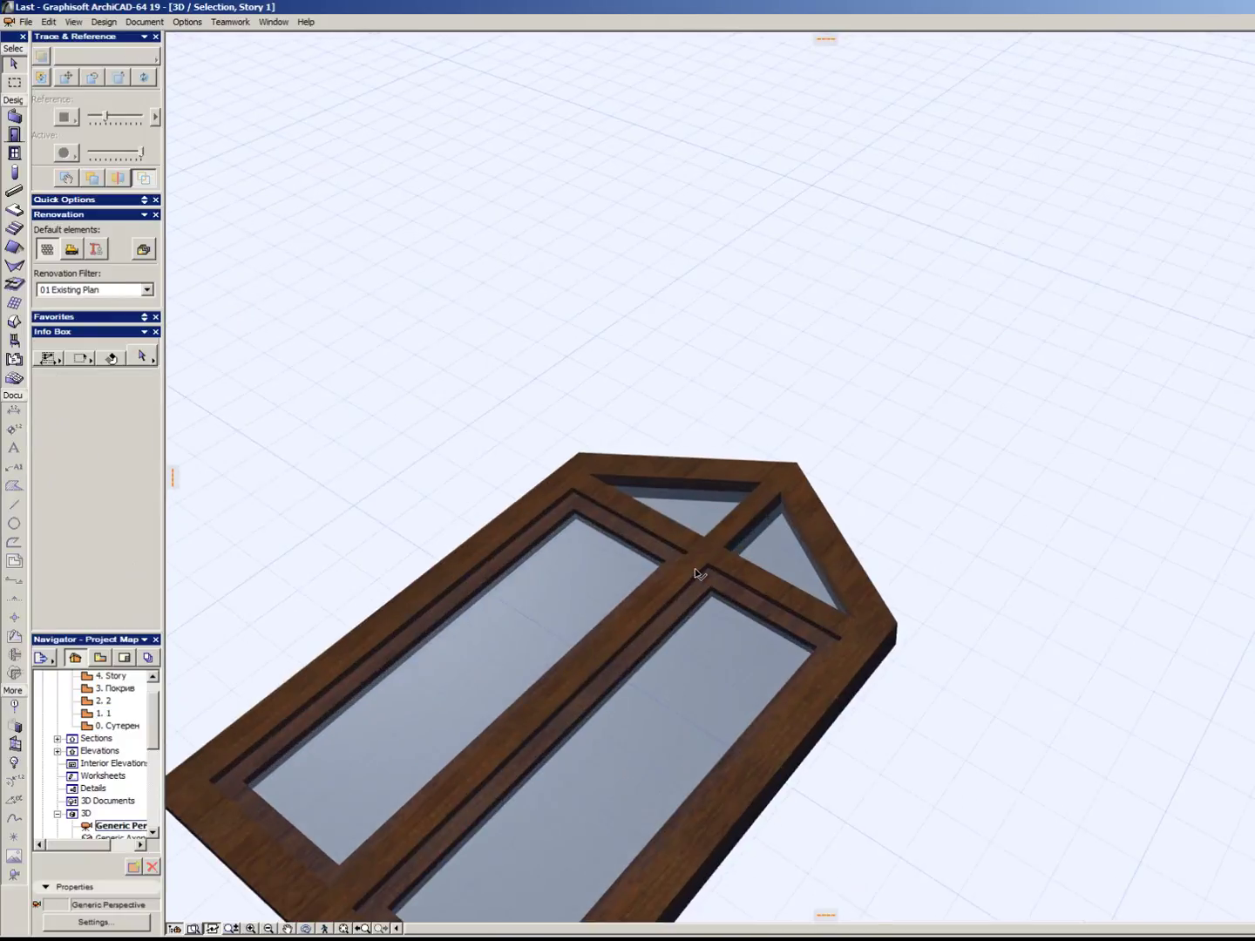
scroll(716, 577, "down", 3)
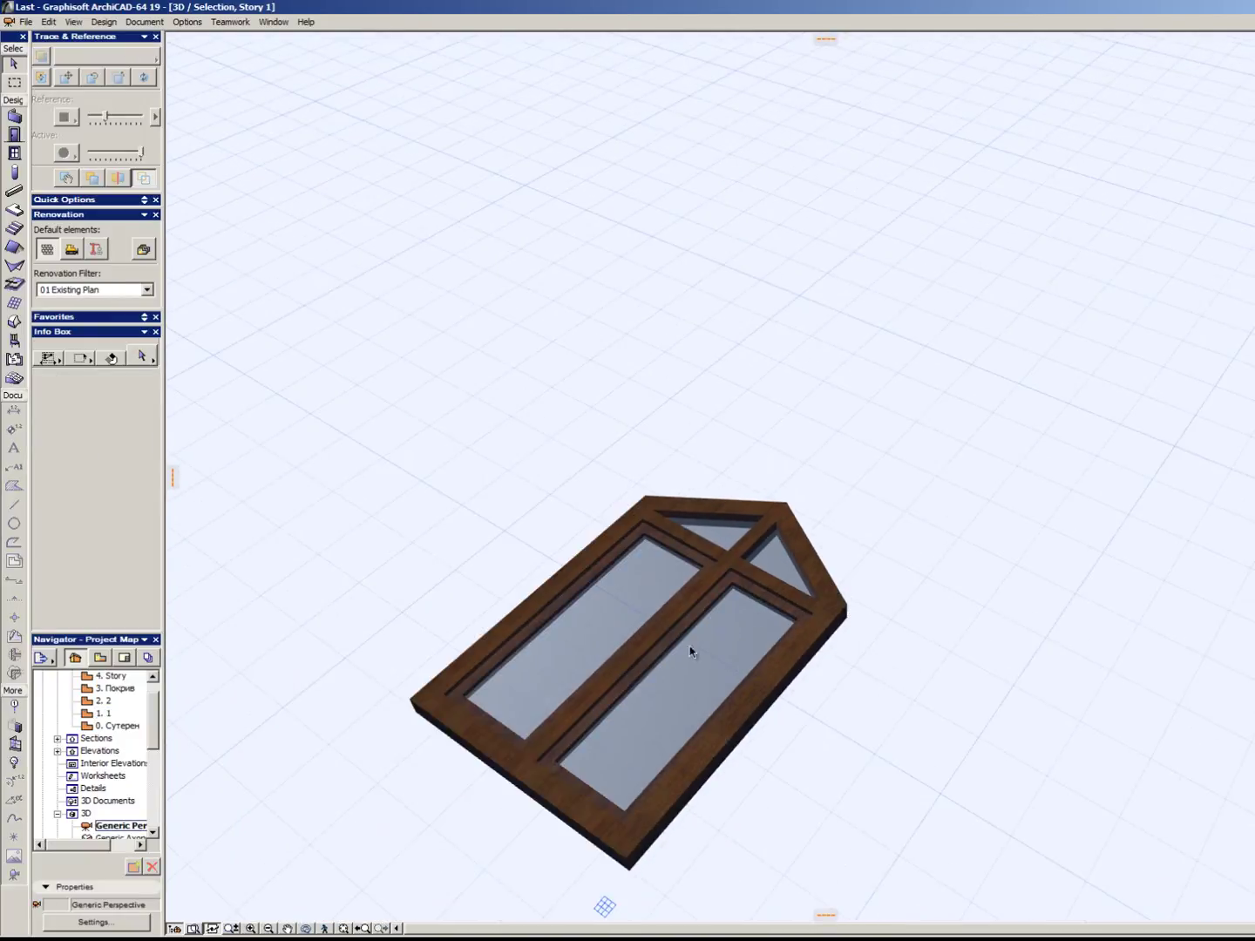
Return from the 3D view to the floor plan with the divided window in view.
scroll(813, 582, "down", 1)
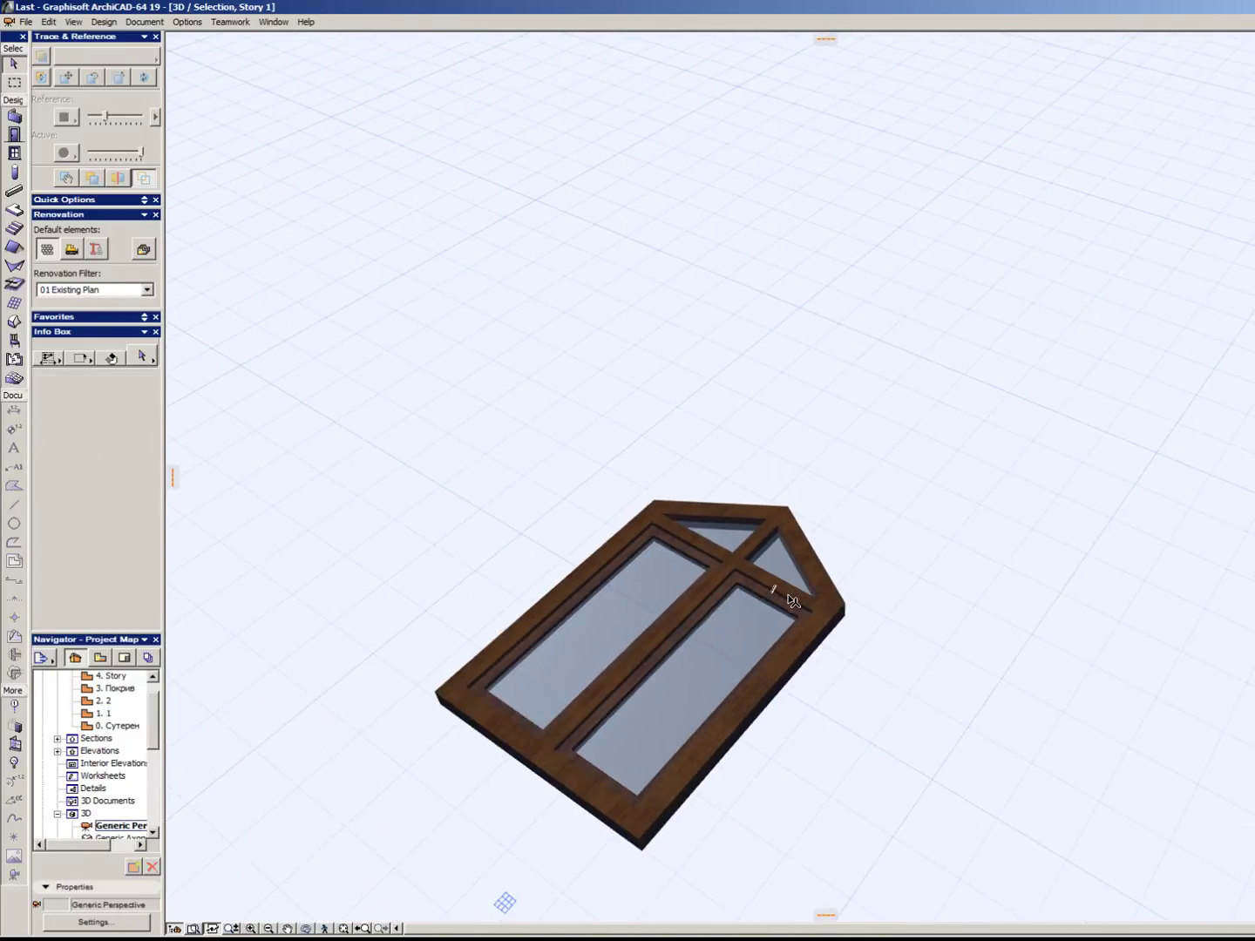
key("F2")
key("Escape")
scroll(754, 596, "down", 3)
scroll(912, 416, "up", 5)
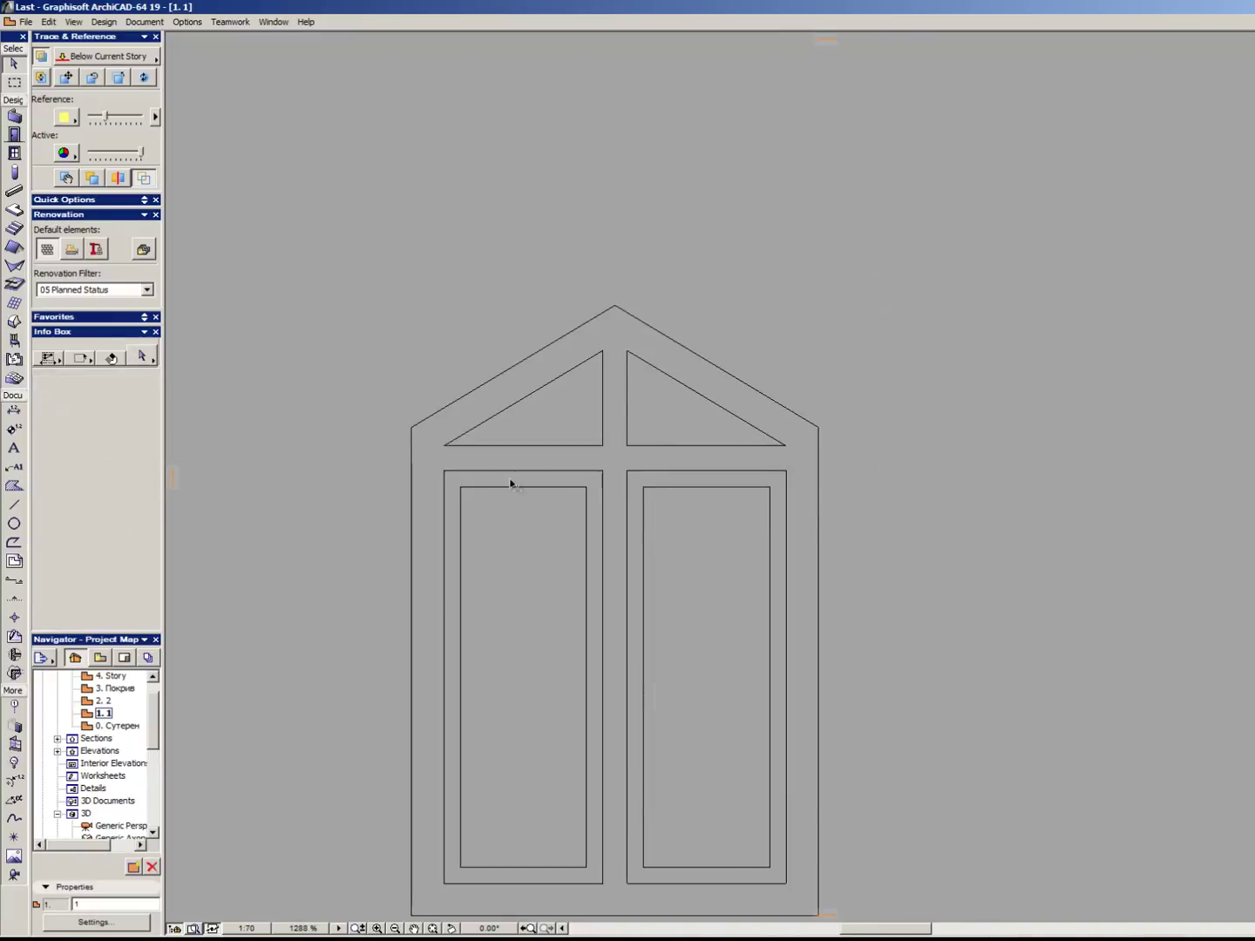
left_click(493, 411)
scroll(798, 497, "down", 3)
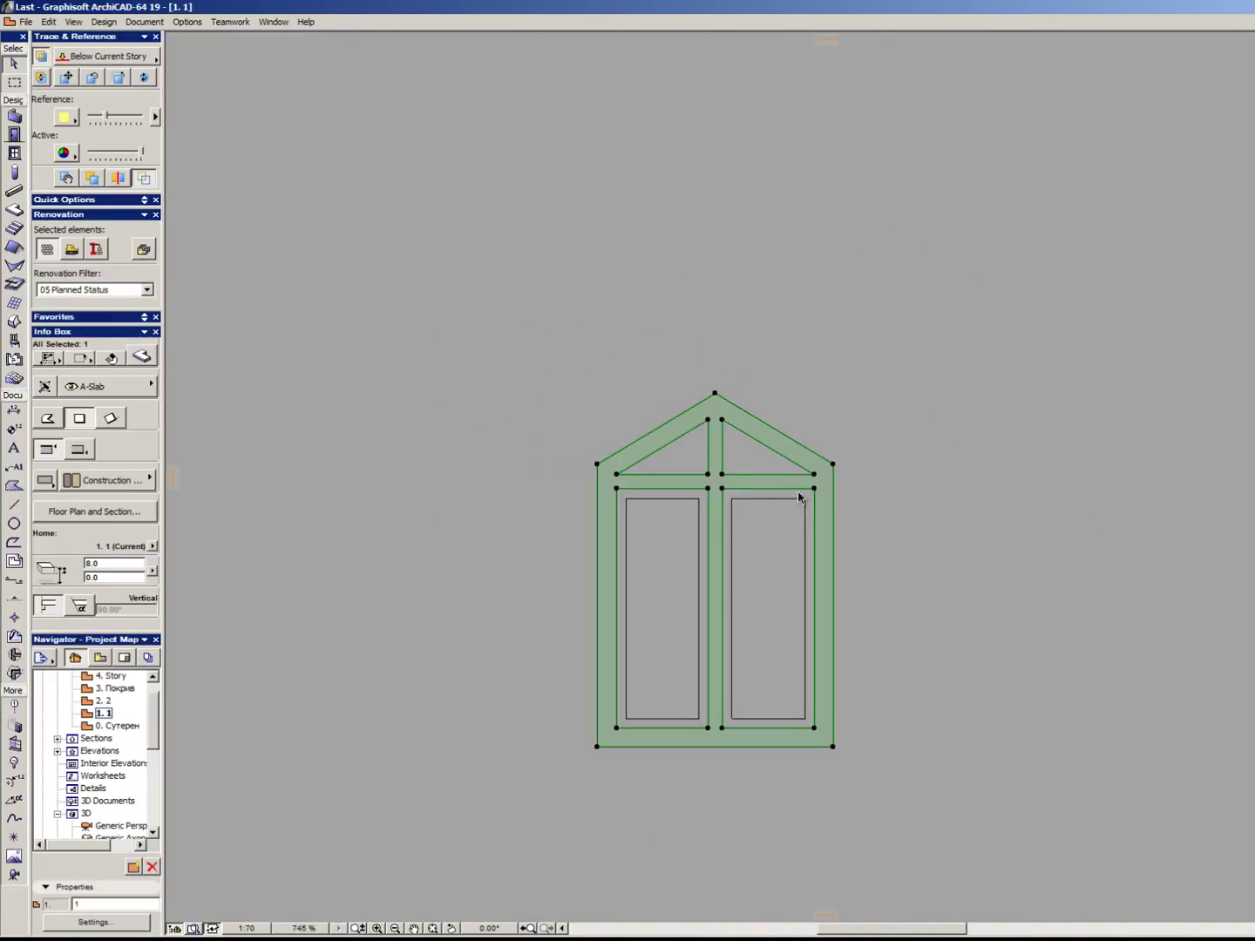
left_click(696, 463)
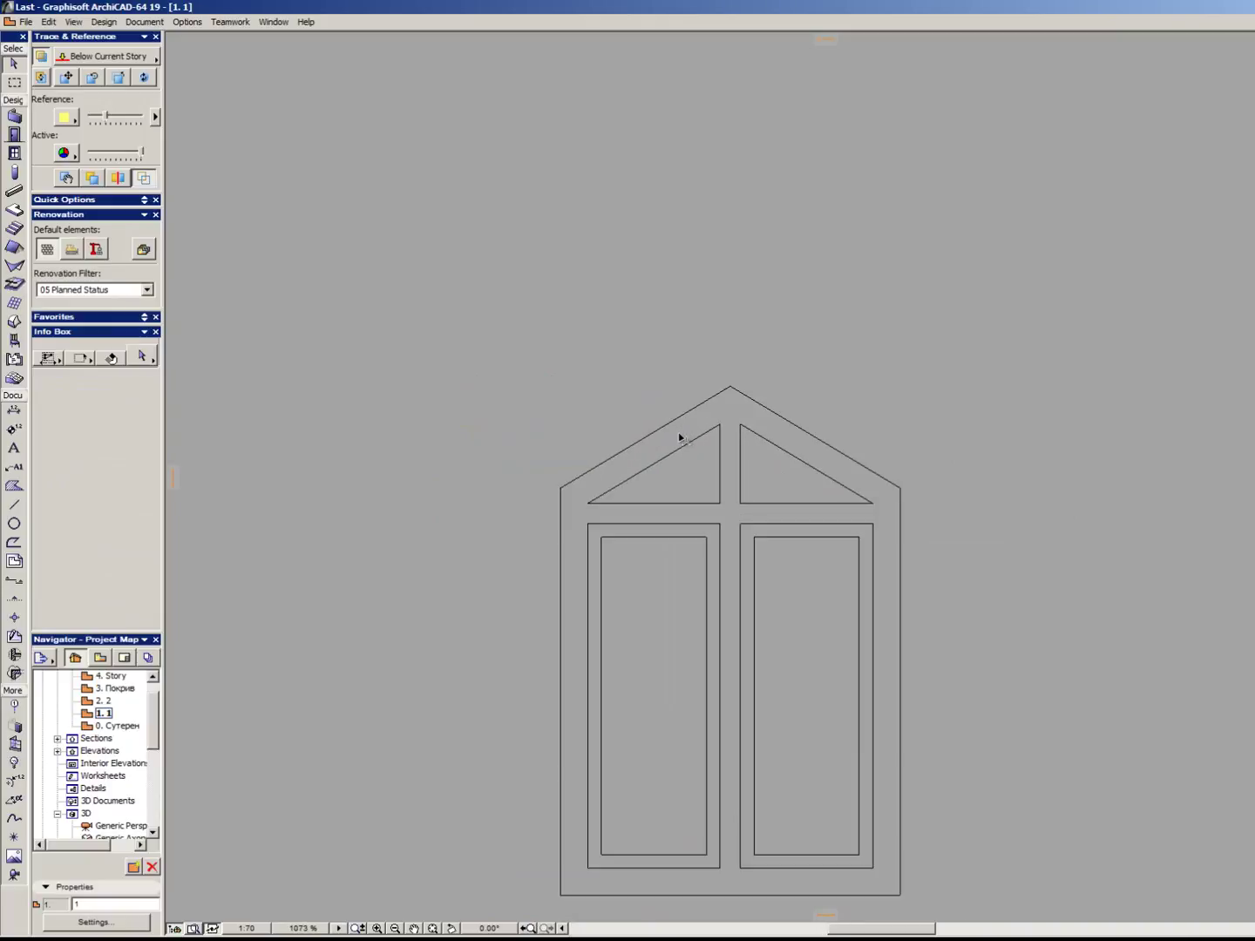
Place a copy of the window's outer frame slab beside the complete window, level with it.
left_click(680, 437)
middle_click_drag(708, 436, 824, 439)
scroll(825, 439, "down", 1)
key("ctrl+shift+d")
left_click(837, 417)
left_click_drag(520, 415, 520, 415)
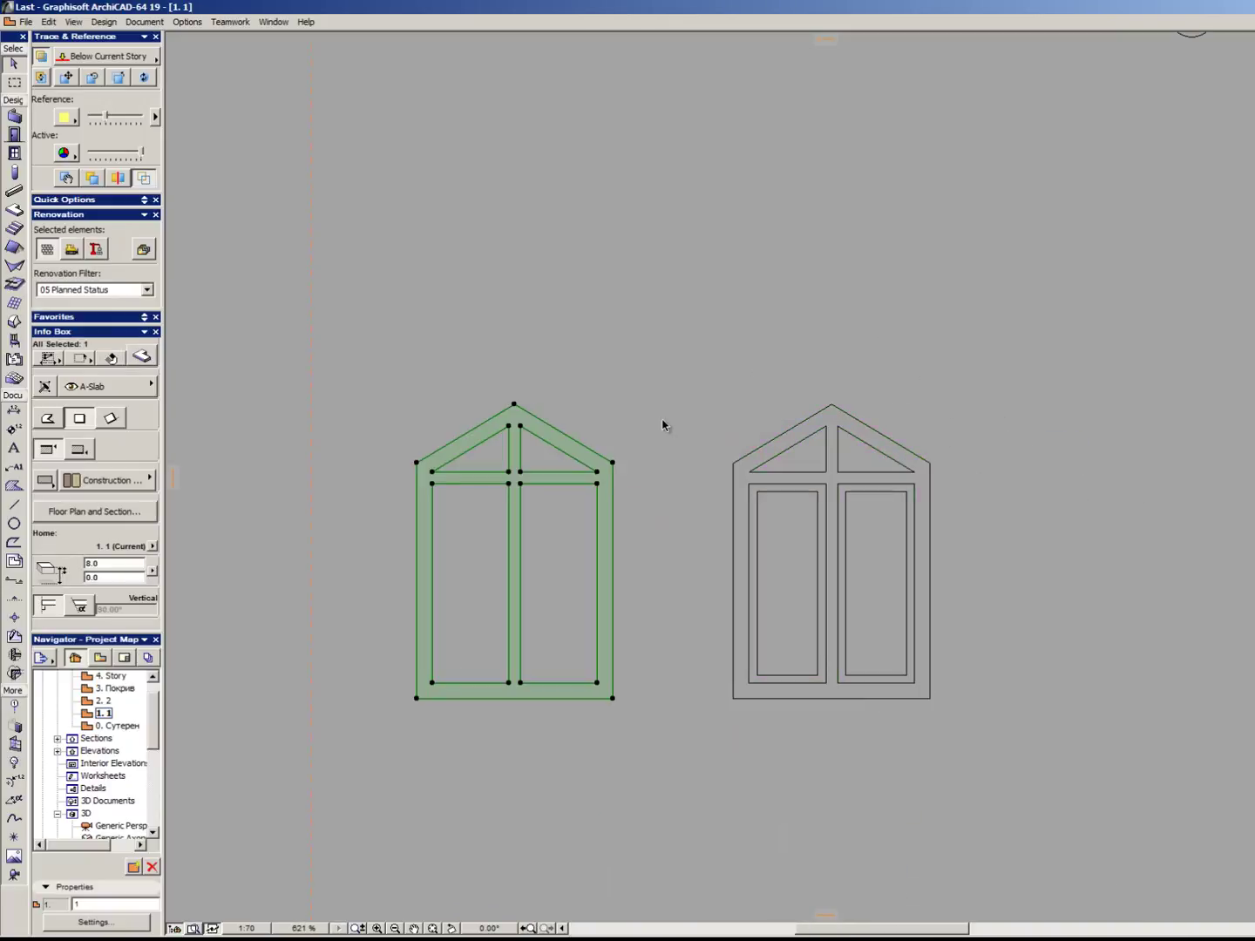
Save all slabs of the complete window as a window library part named Window_Trapezoid, stored as a file in a folder.
left_click(678, 390)
left_click_drag(684, 377, 1023, 785)
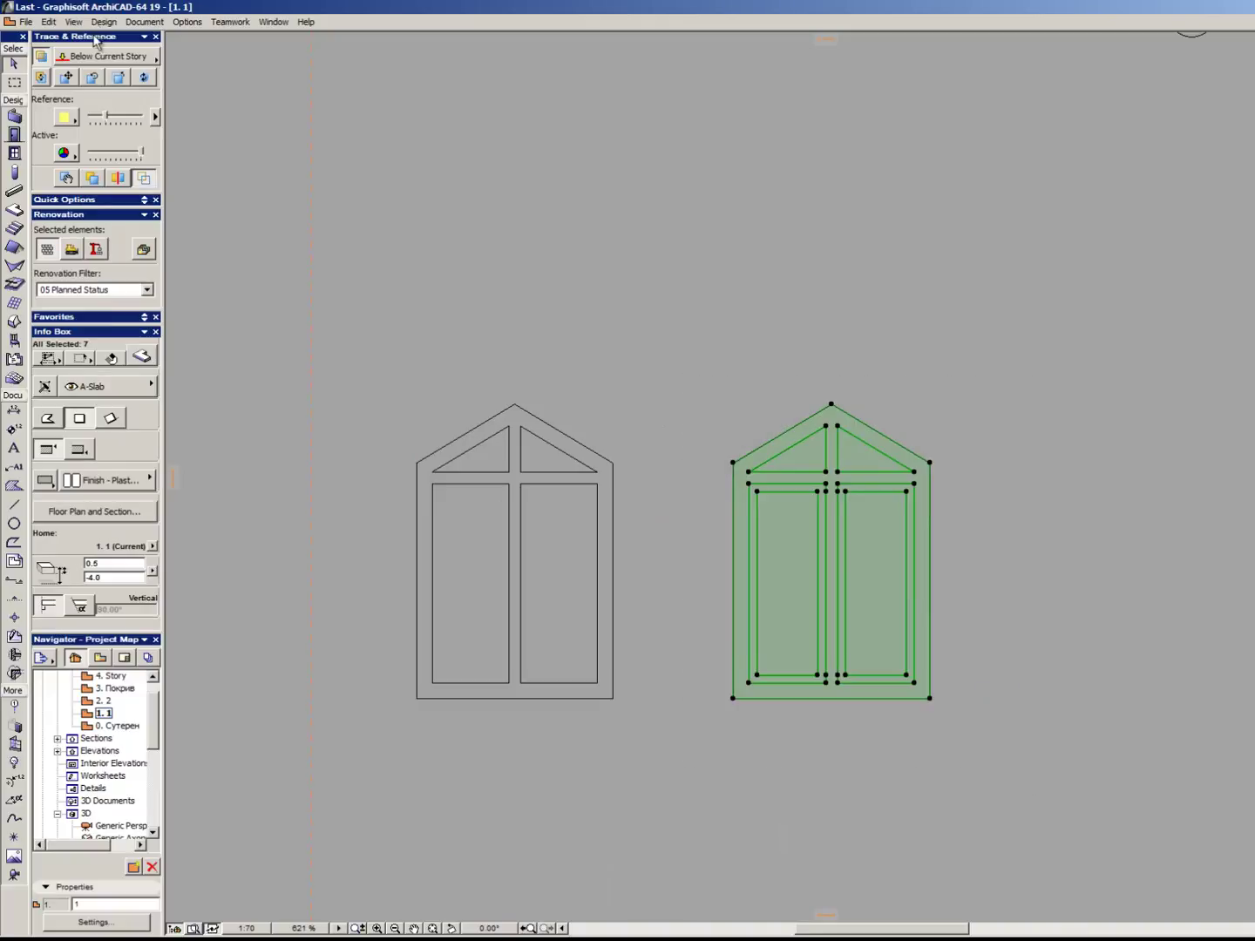
left_click(25, 23)
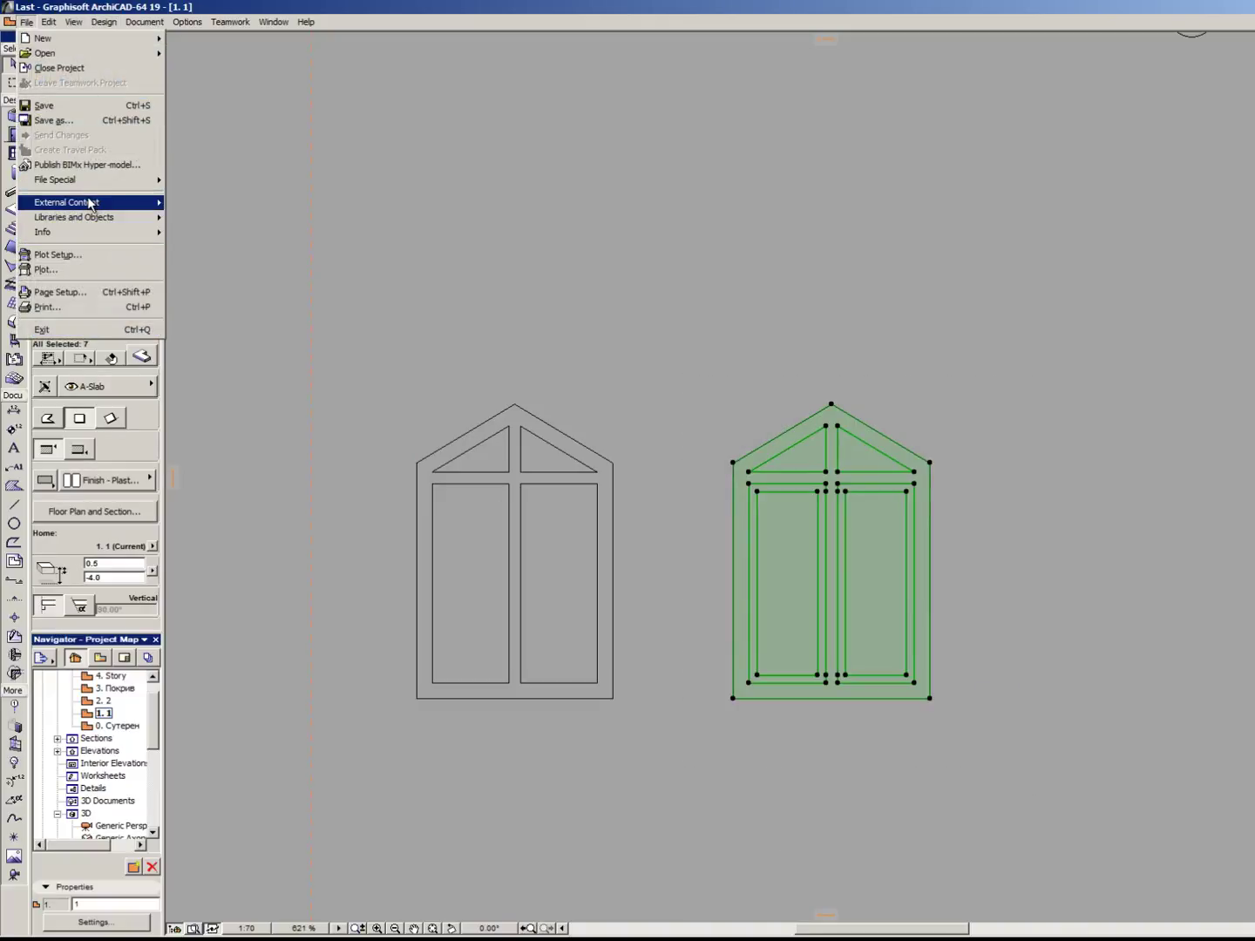
mouse_move(100, 218)
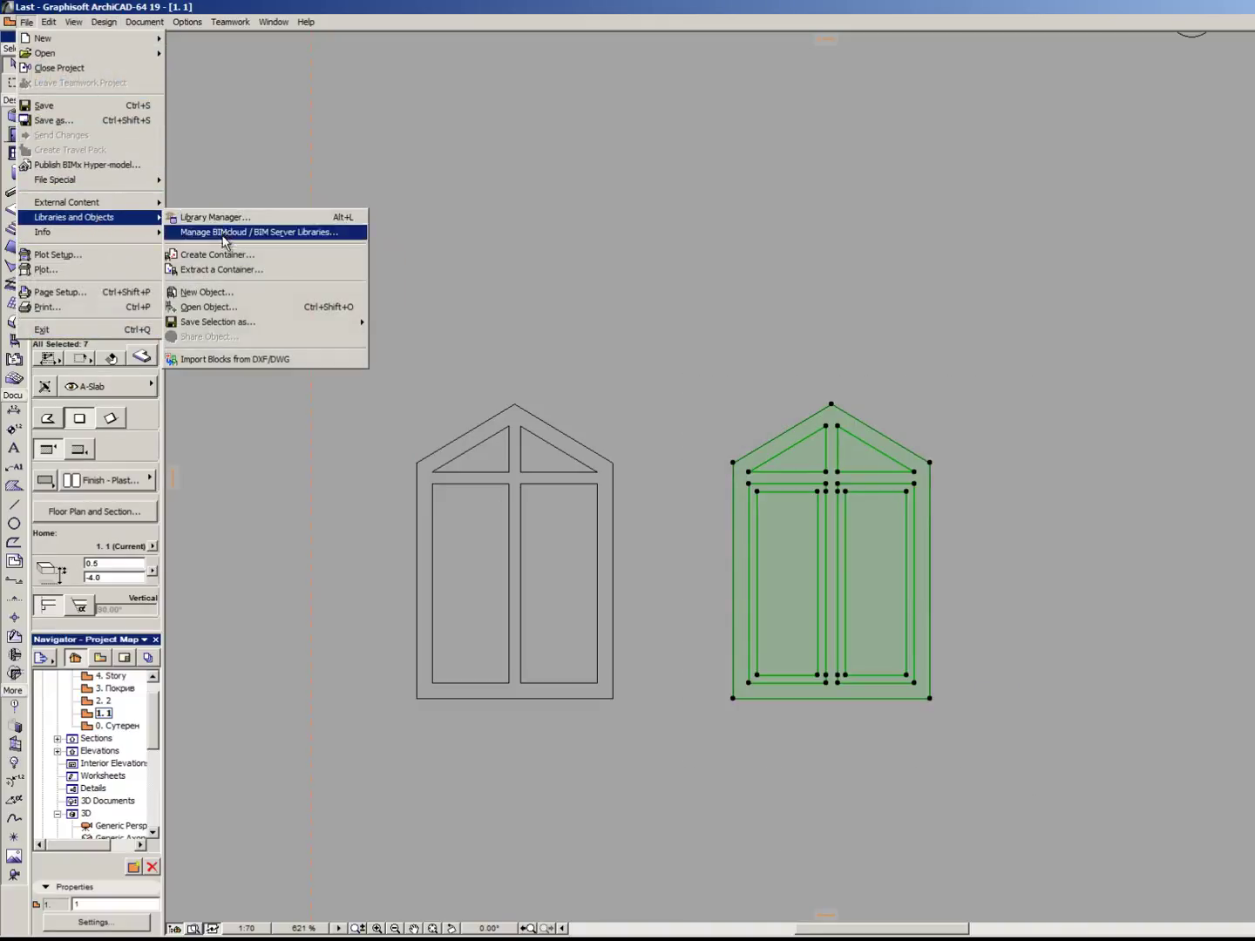
mouse_move(234, 328)
left_click(393, 352)
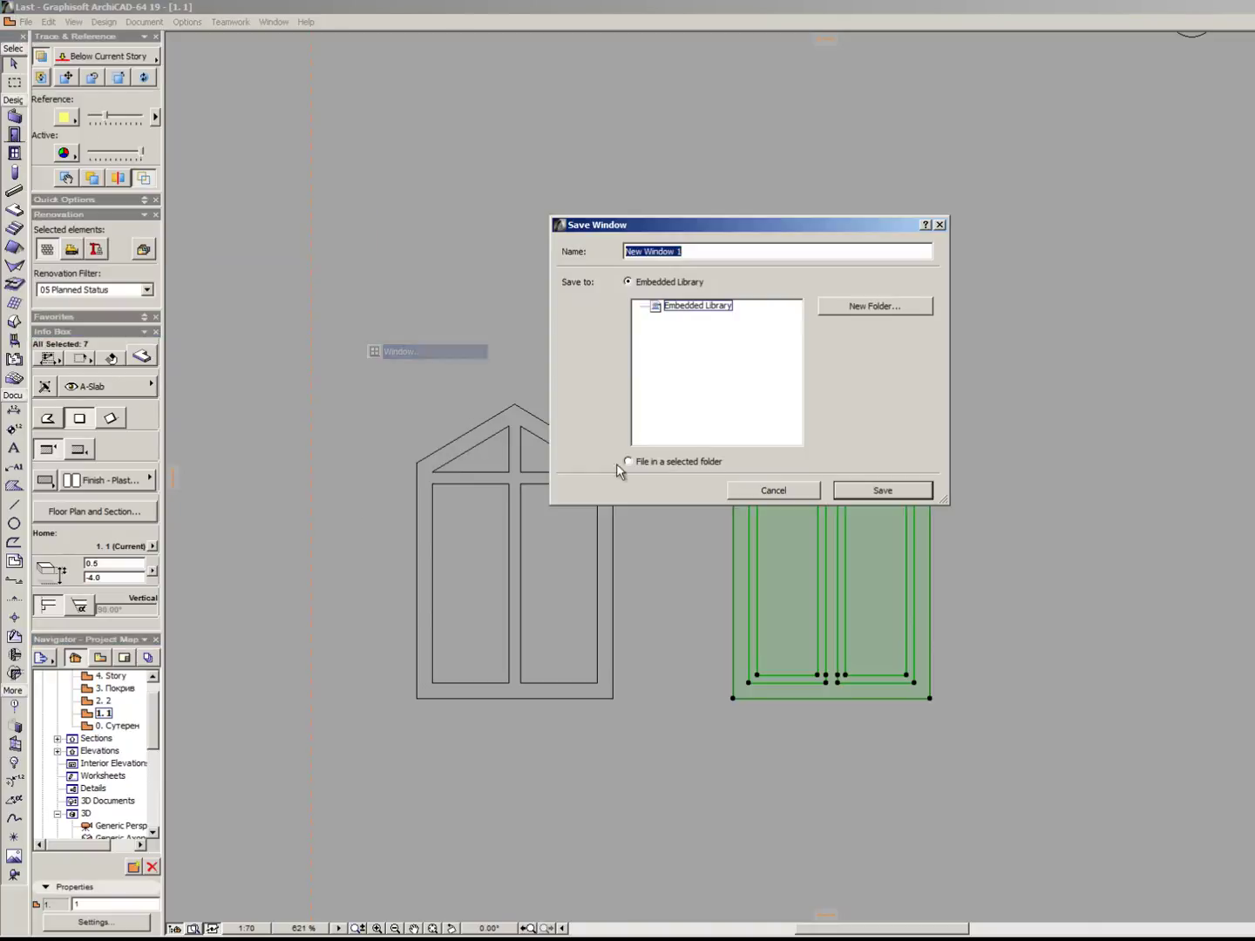
left_click(685, 459)
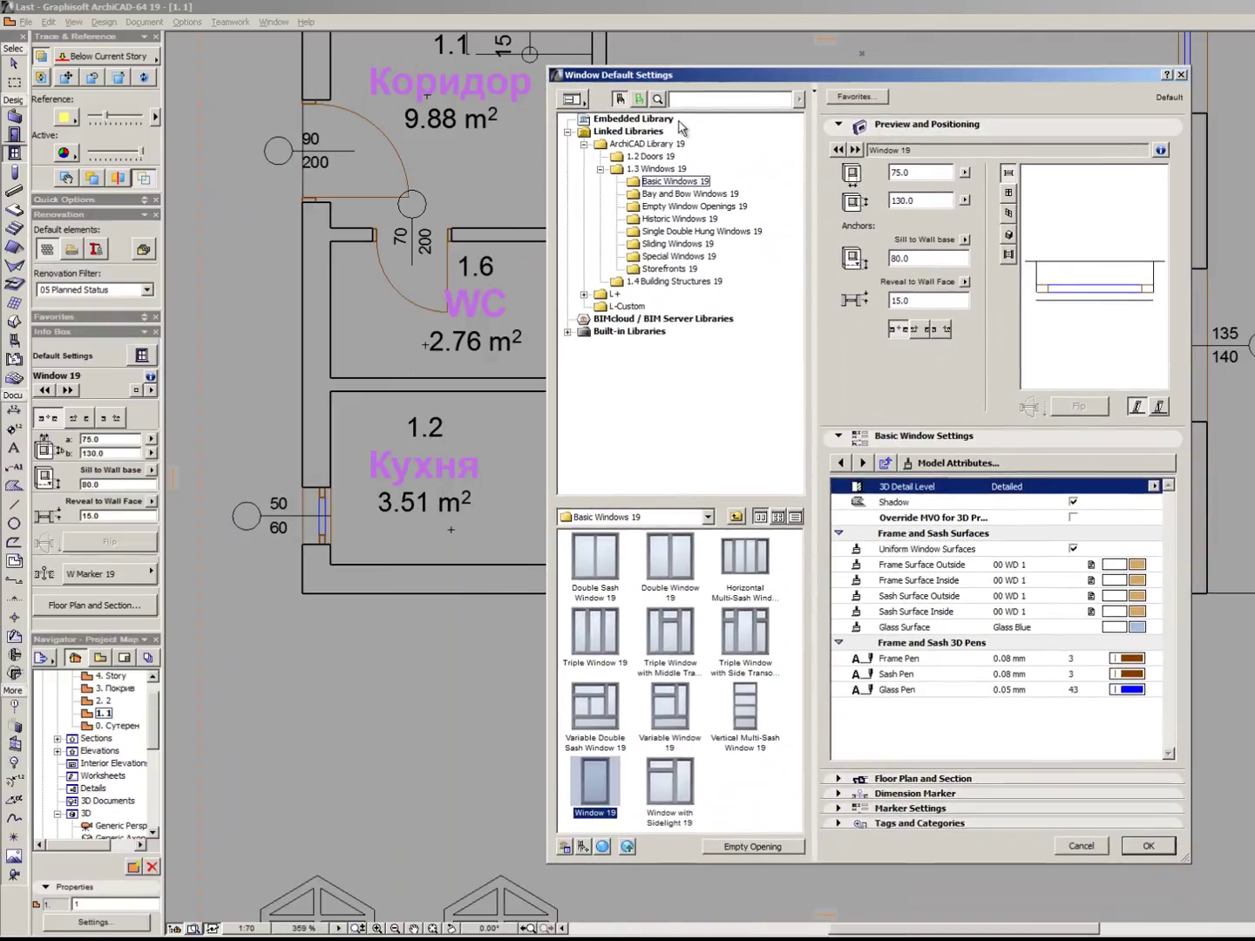
Place the Window_Trapezoid window from the Embedded Library in the Дневна room's exterior wall, beside the existing 150 by 150 window.
left_click(662, 120)
left_click(593, 562)
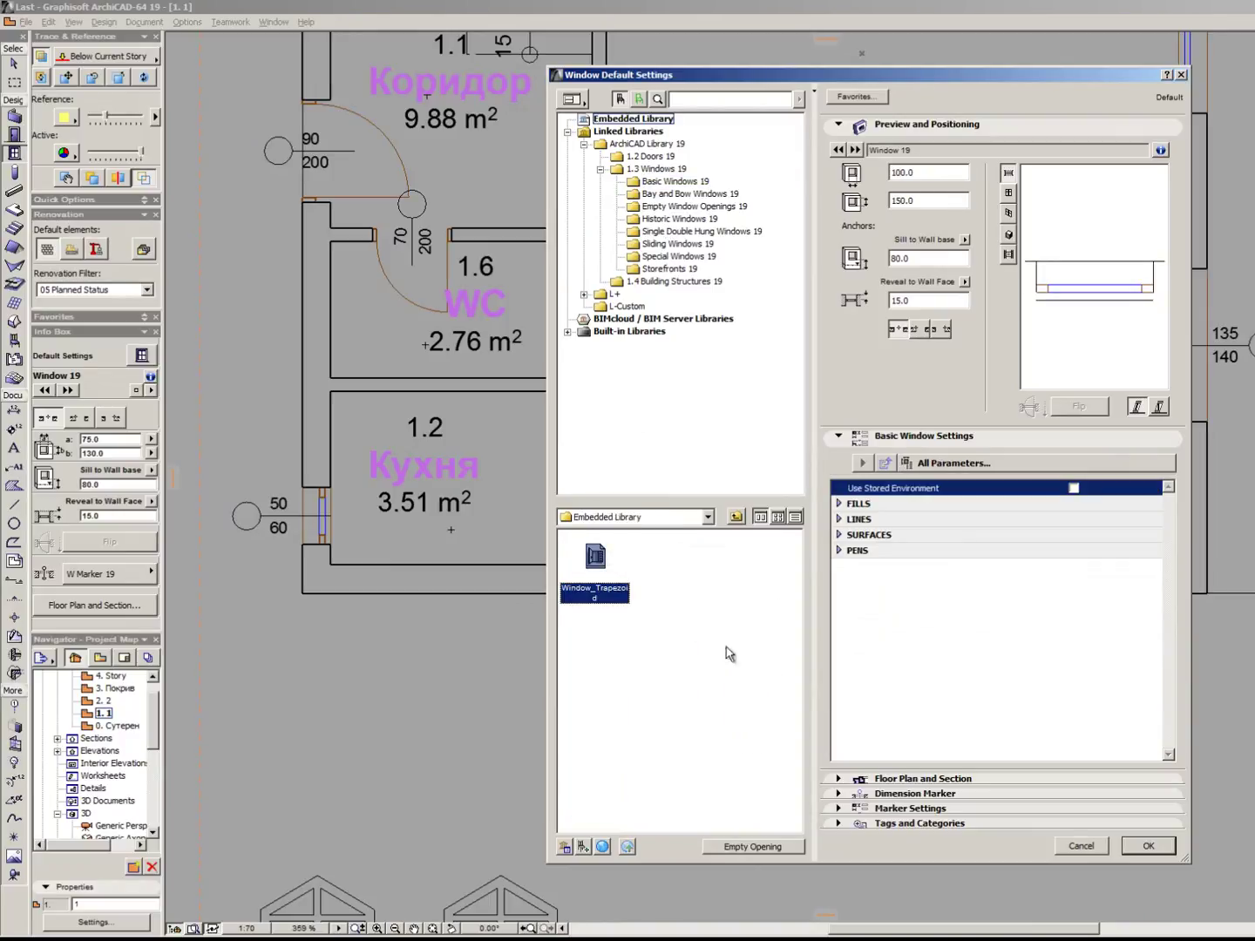
left_click(1148, 845)
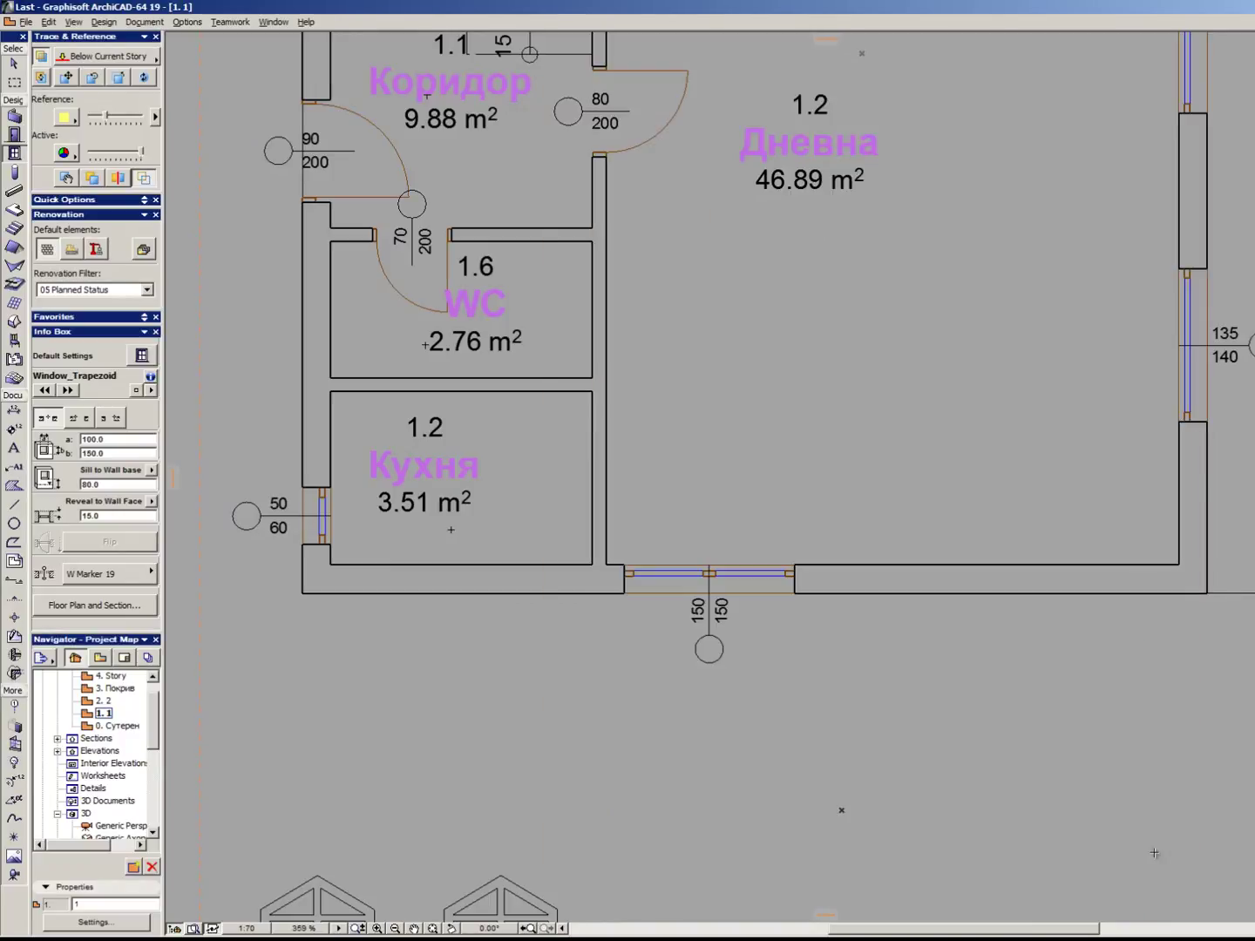
left_click(956, 600)
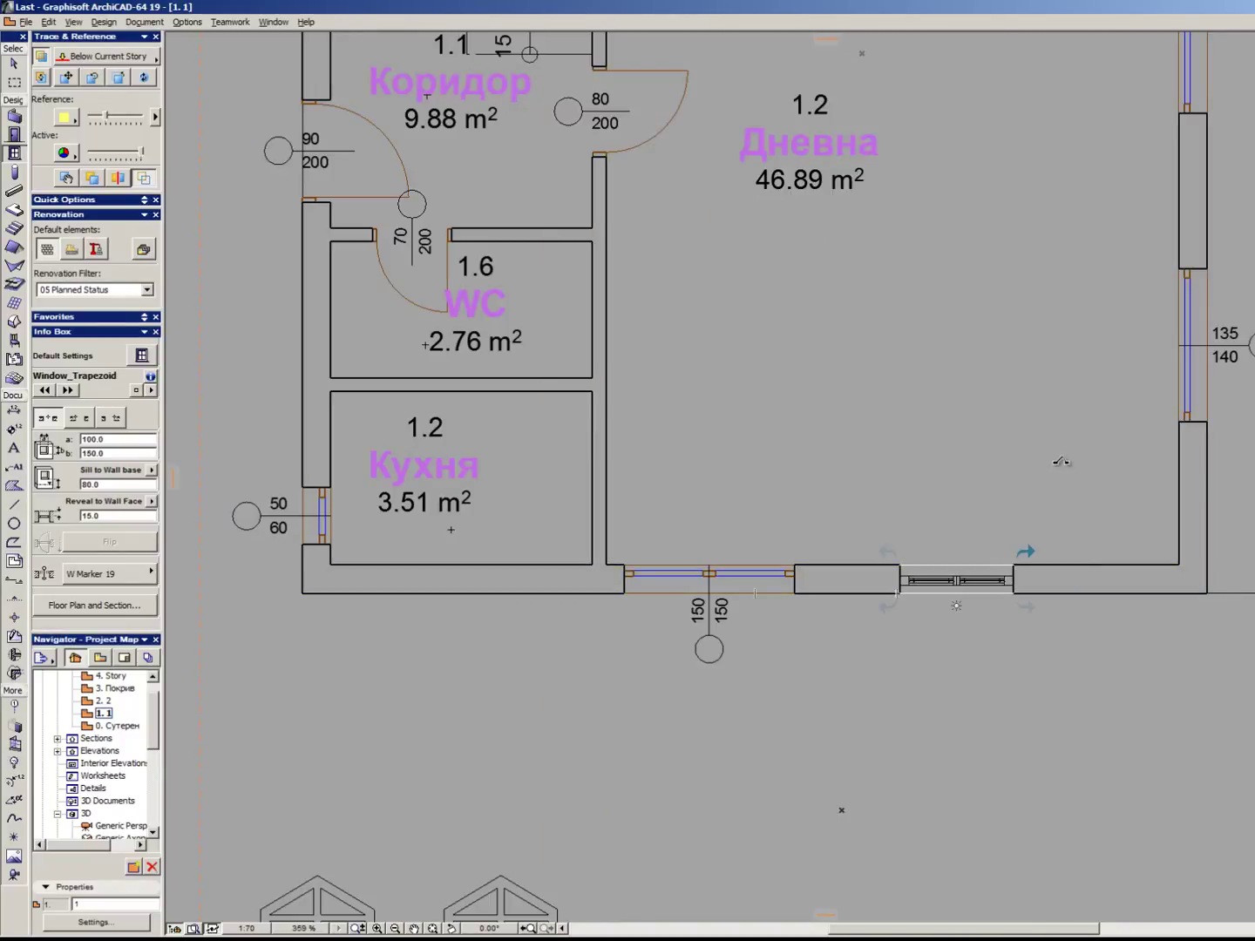
left_click(1061, 462)
scroll(959, 653, "up", 3)
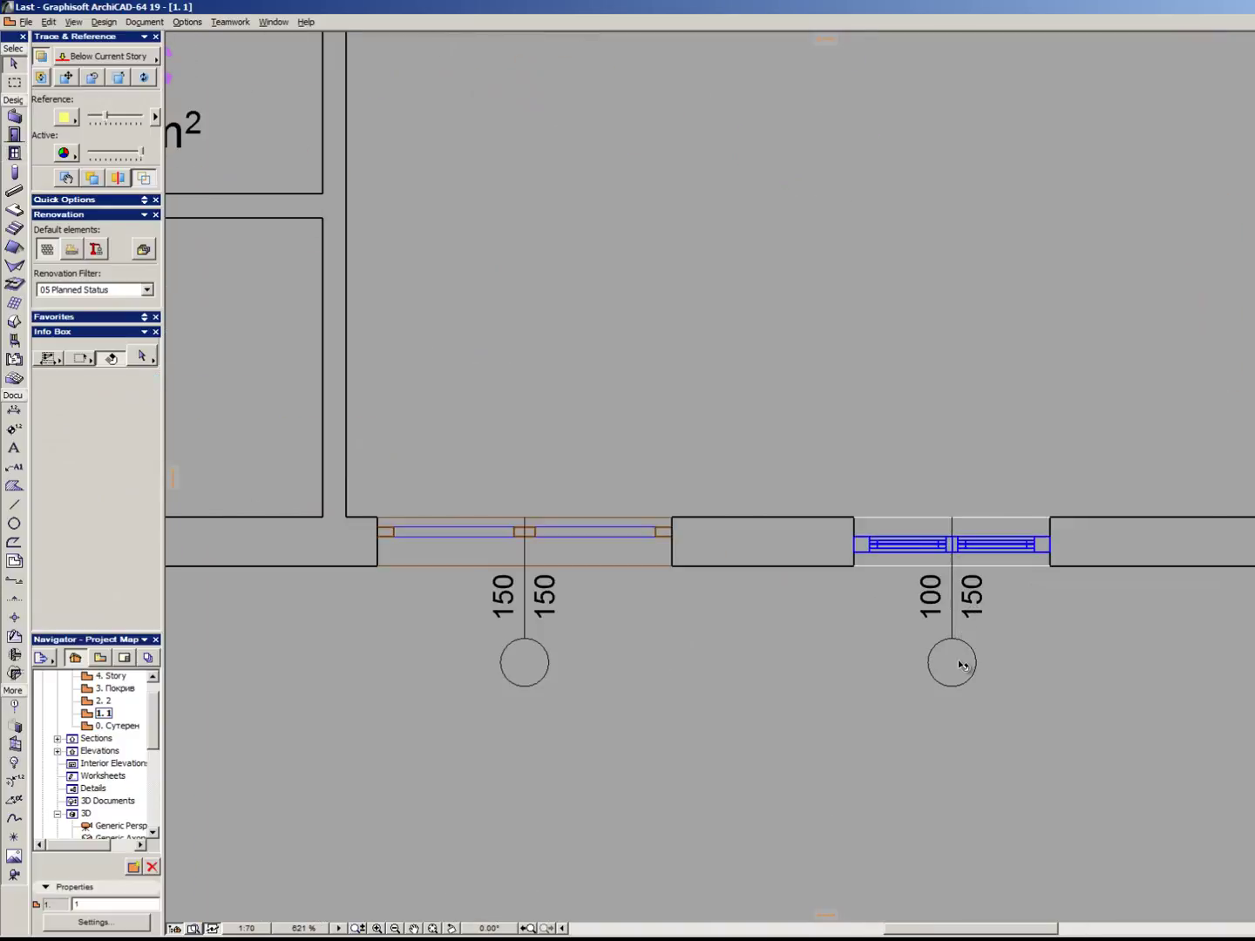
Show only the wall containing the new custom window in 3D.
left_click(825, 534)
right_click(791, 713)
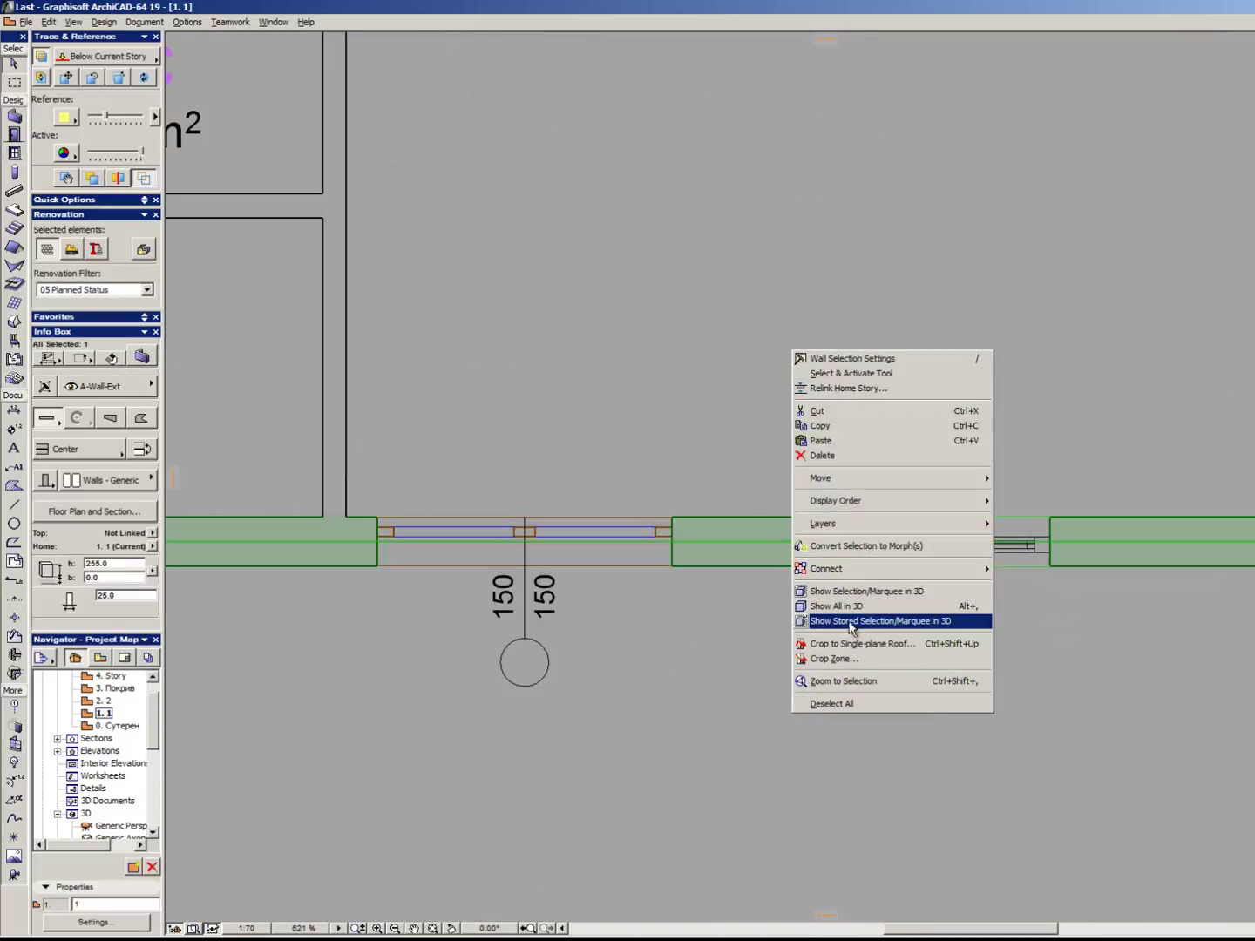
left_click(863, 592)
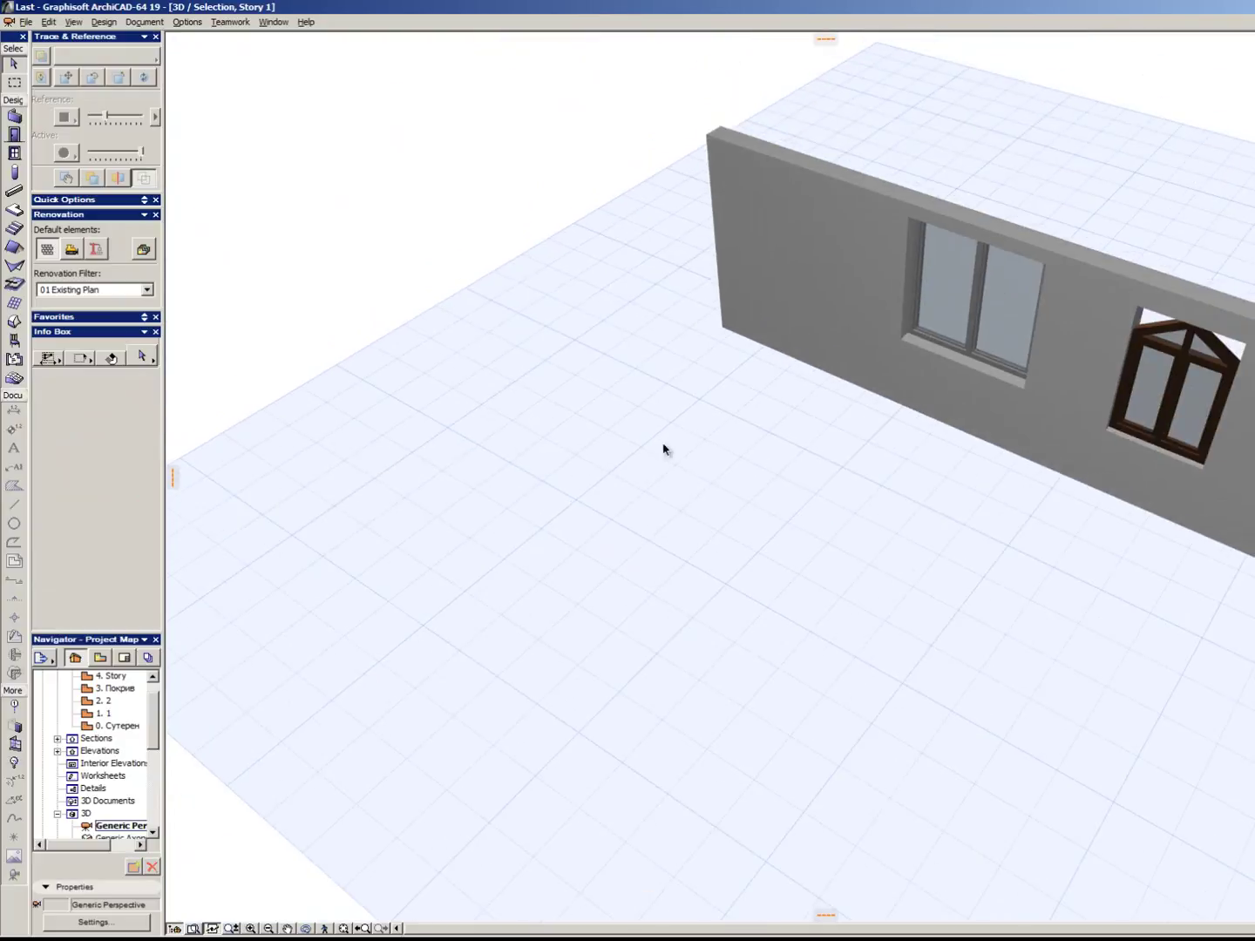
Examine from several angles how the custom window's pointed top fits its wall opening.
middle_click_drag(1039, 468, 1192, 254, "shift")
scroll(1058, 323, "down", 2)
scroll(1190, 201, "up", 5)
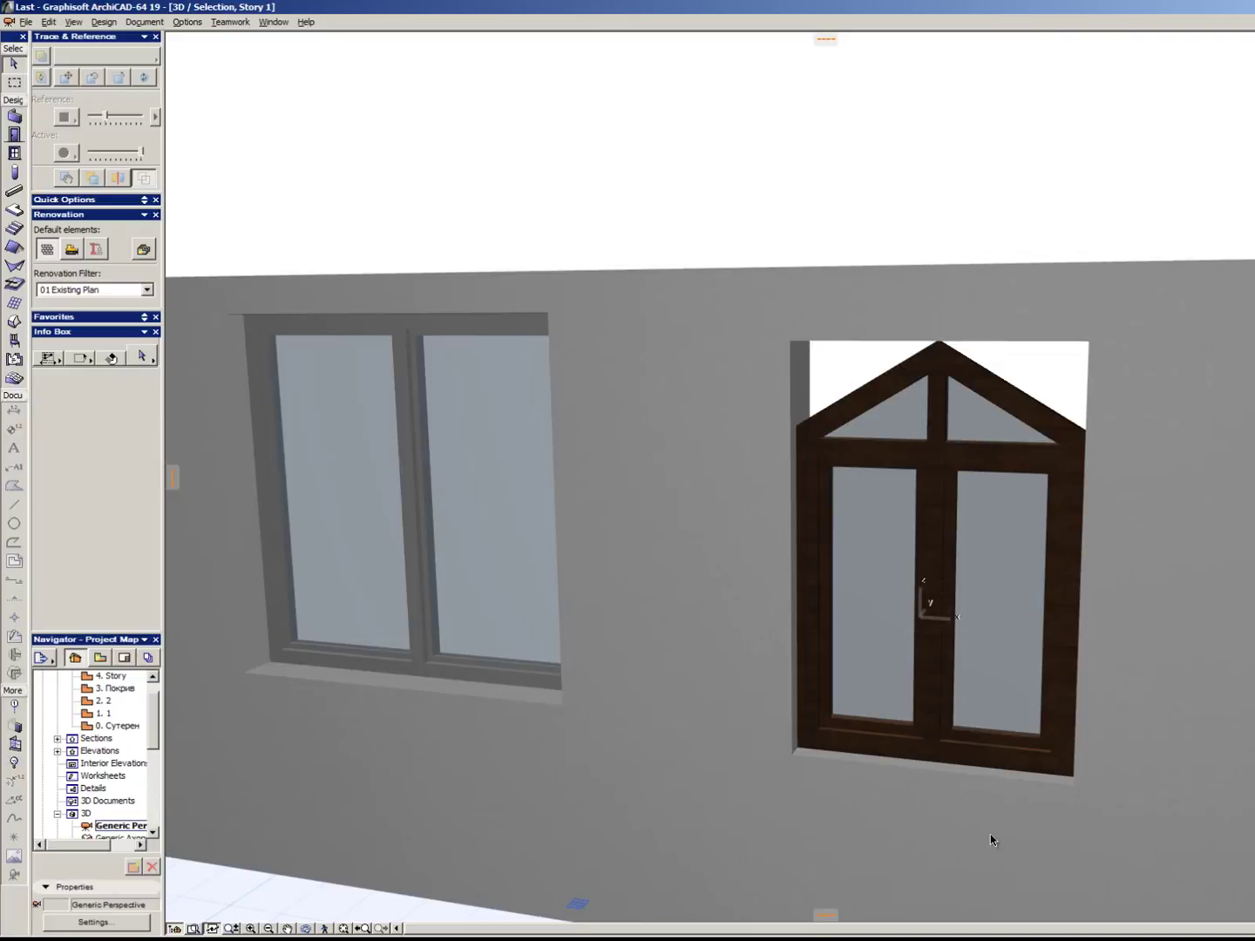
scroll(826, 409, "up", 5)
scroll(764, 358, "down", 5)
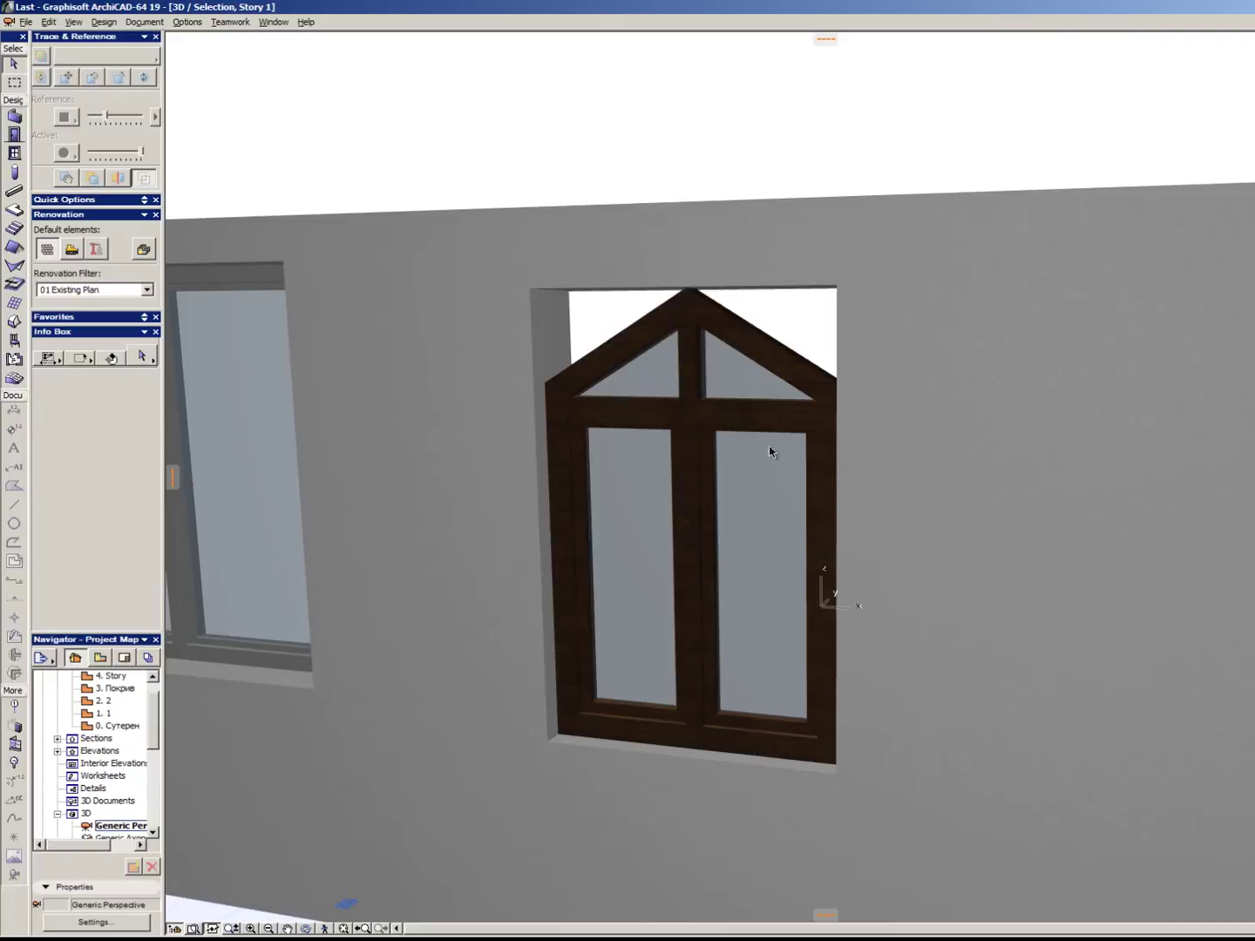
scroll(604, 435, "up", 5)
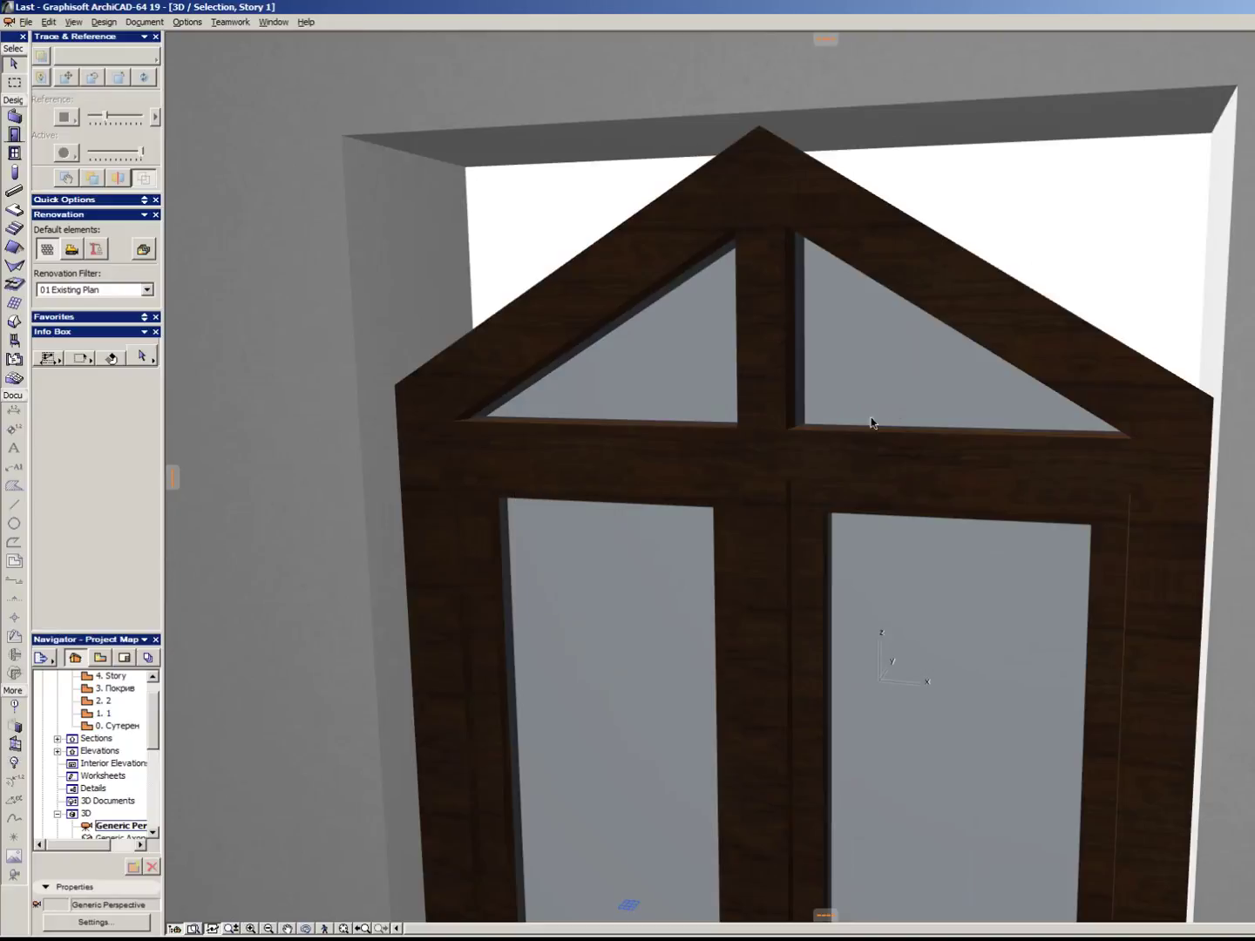
left_click_drag(1025, 448, 542, 471)
left_click_drag(978, 480, 1066, 453)
middle_click_drag(1067, 454, 906, 225, "shift")
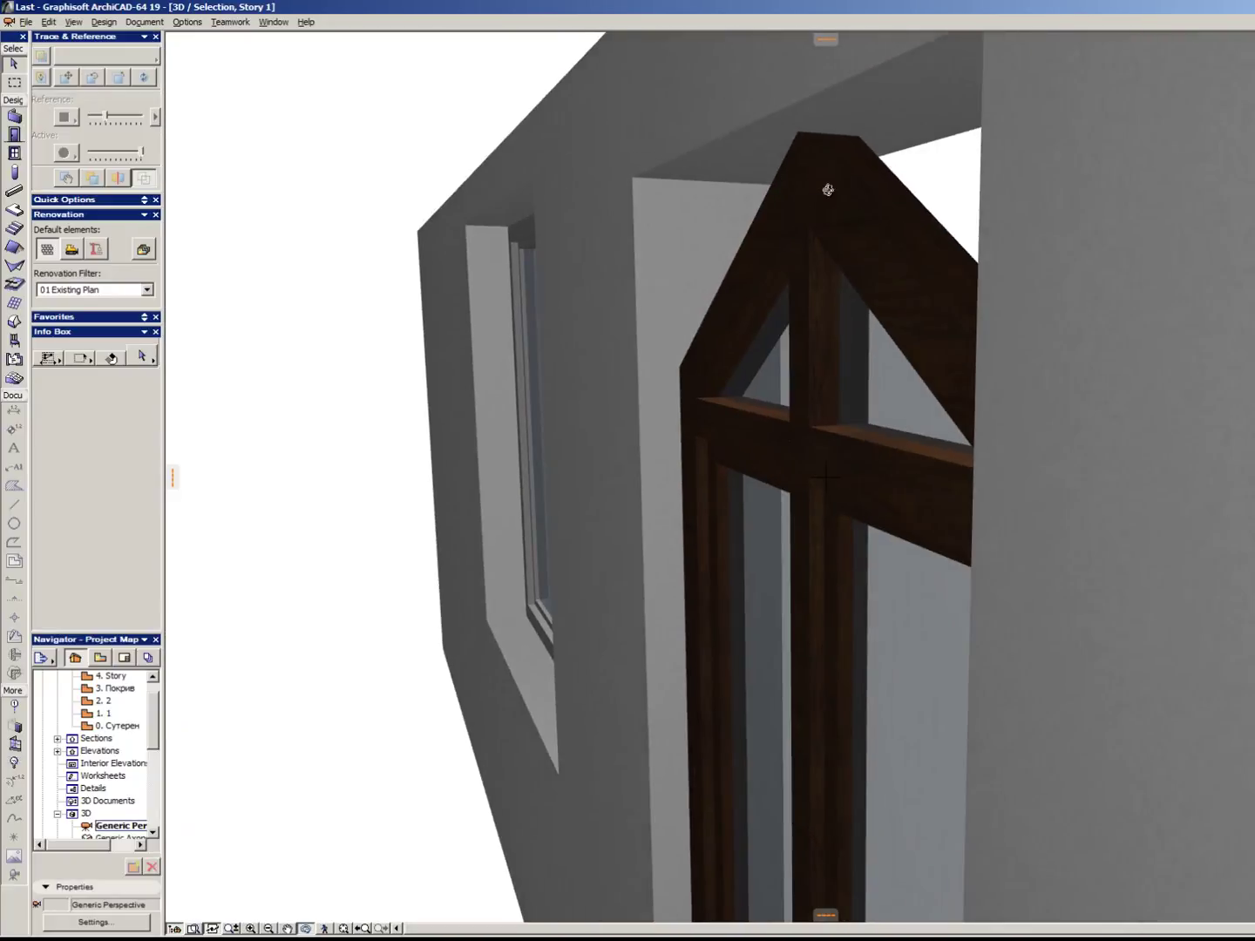
Return to the floor plan with the complete window and the copied frame slab in view.
key("Escape")
key("F2")
key("Escape")
scroll(876, 498, "down", 3)
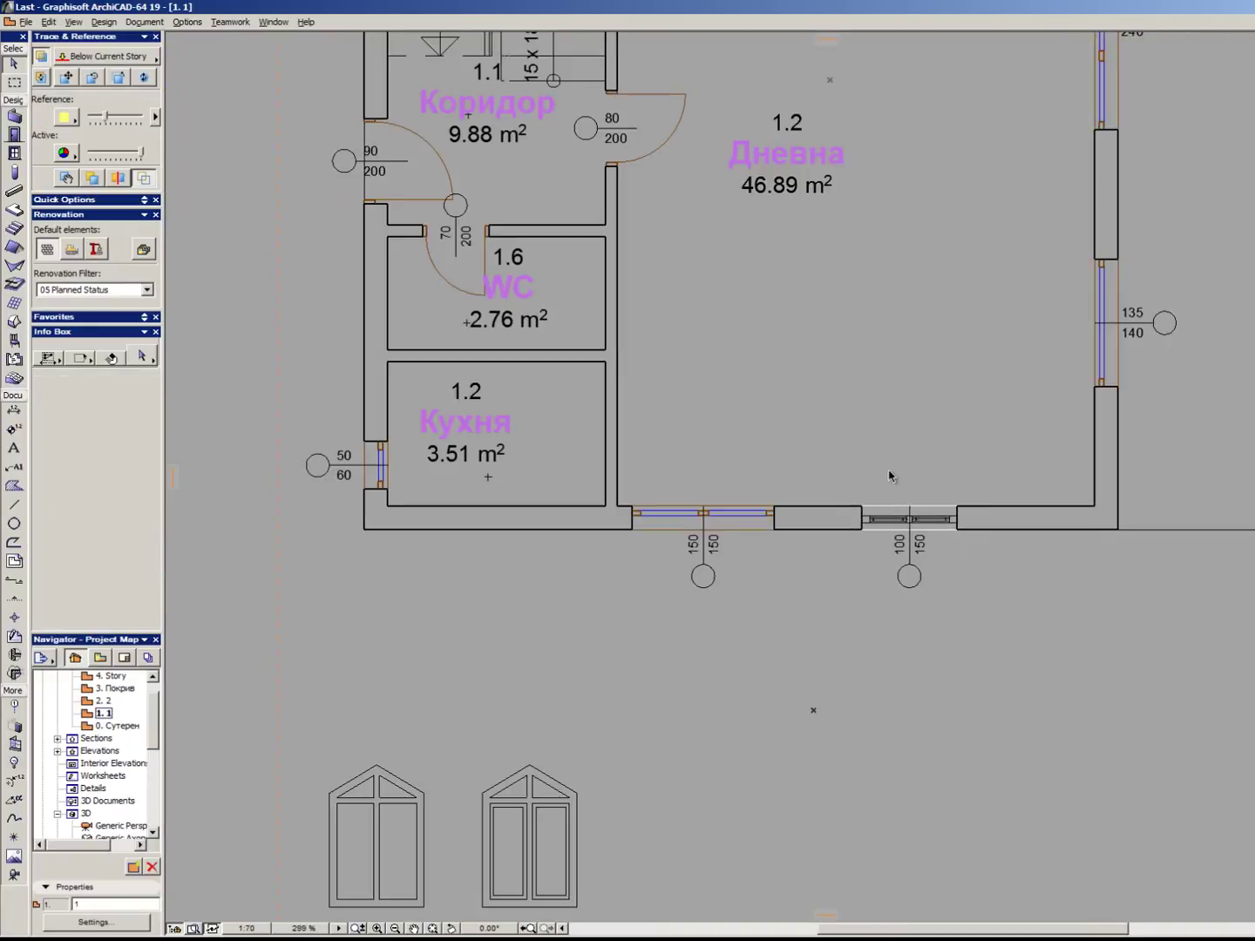
scroll(875, 470, "down", 4)
scroll(667, 588, "up", 8)
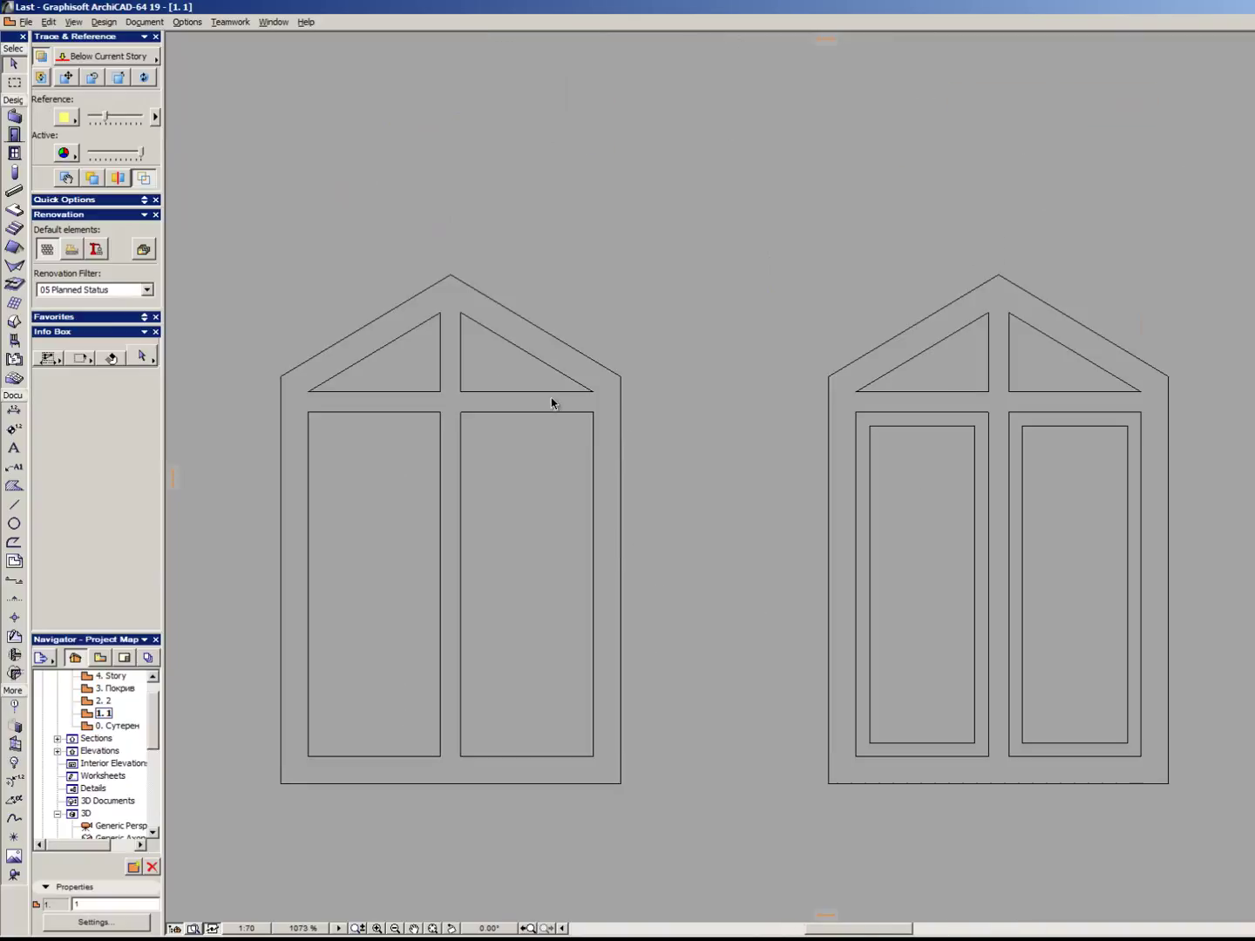
Delete the two triangular holes from the copied frame slab.
left_click(581, 402)
left_click(577, 399)
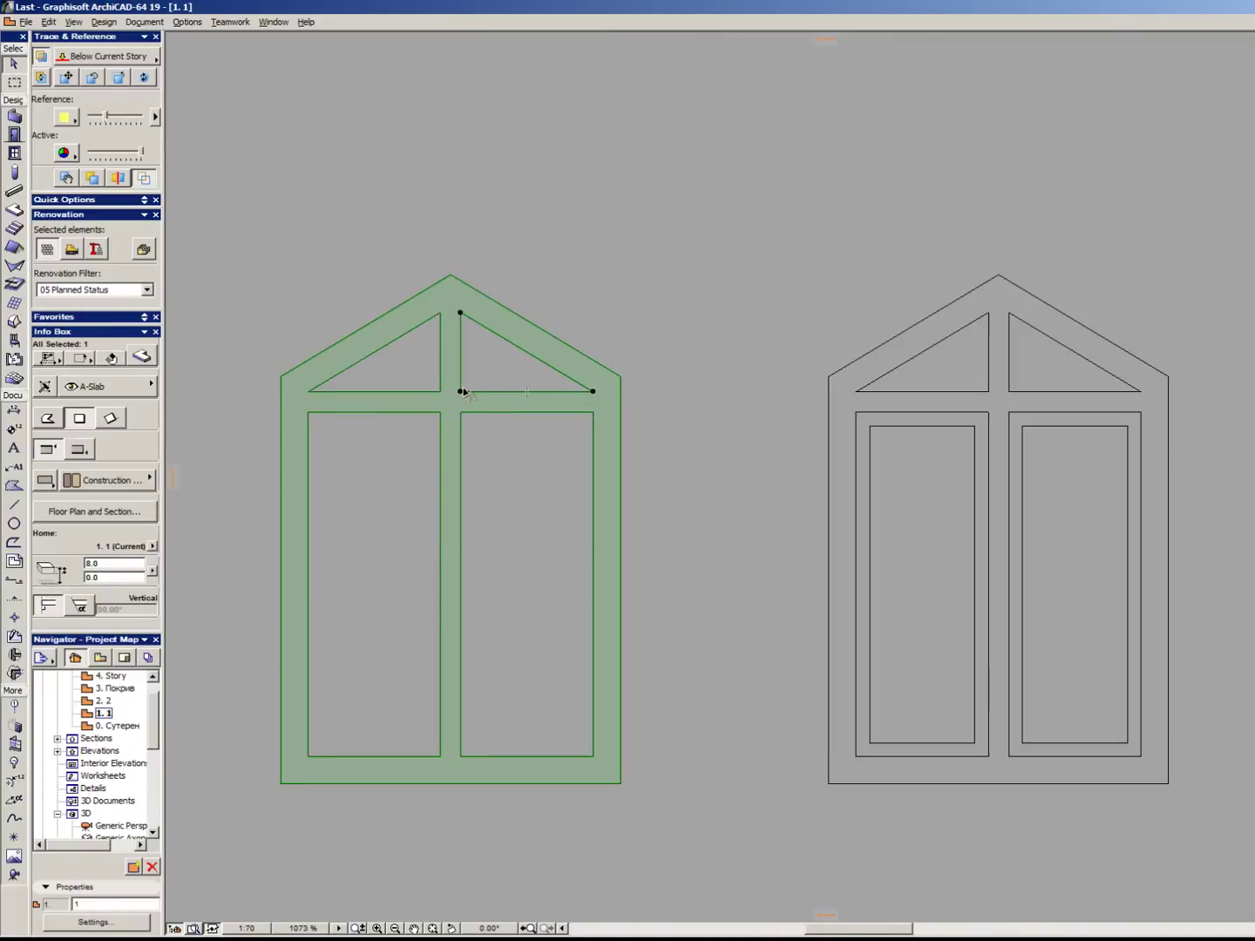
key("Delete")
left_click(414, 394)
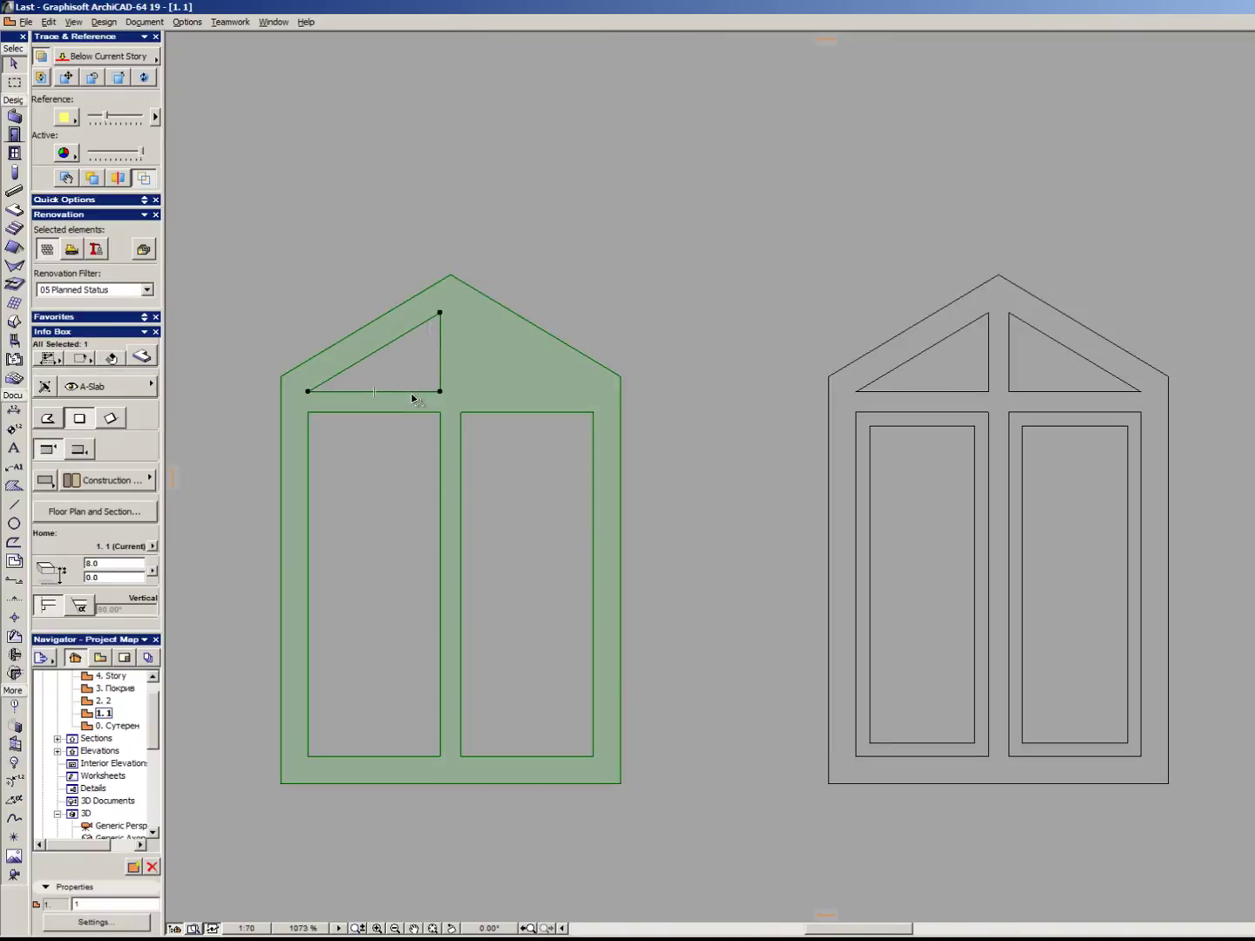
left_click(414, 394)
left_click(414, 394)
key("Escape")
key("Escape")
left_click(419, 392)
key("Escape")
Delete the two rectangular holes from the copied frame slab to leave a solid house-shaped slab.
left_click(413, 411)
left_click(415, 413)
key("Delete")
left_click(495, 413)
left_click(495, 413)
key("Delete")
left_click(469, 388)
scroll(235, 546, "down", 1)
scroll(414, 394, "down", 1)
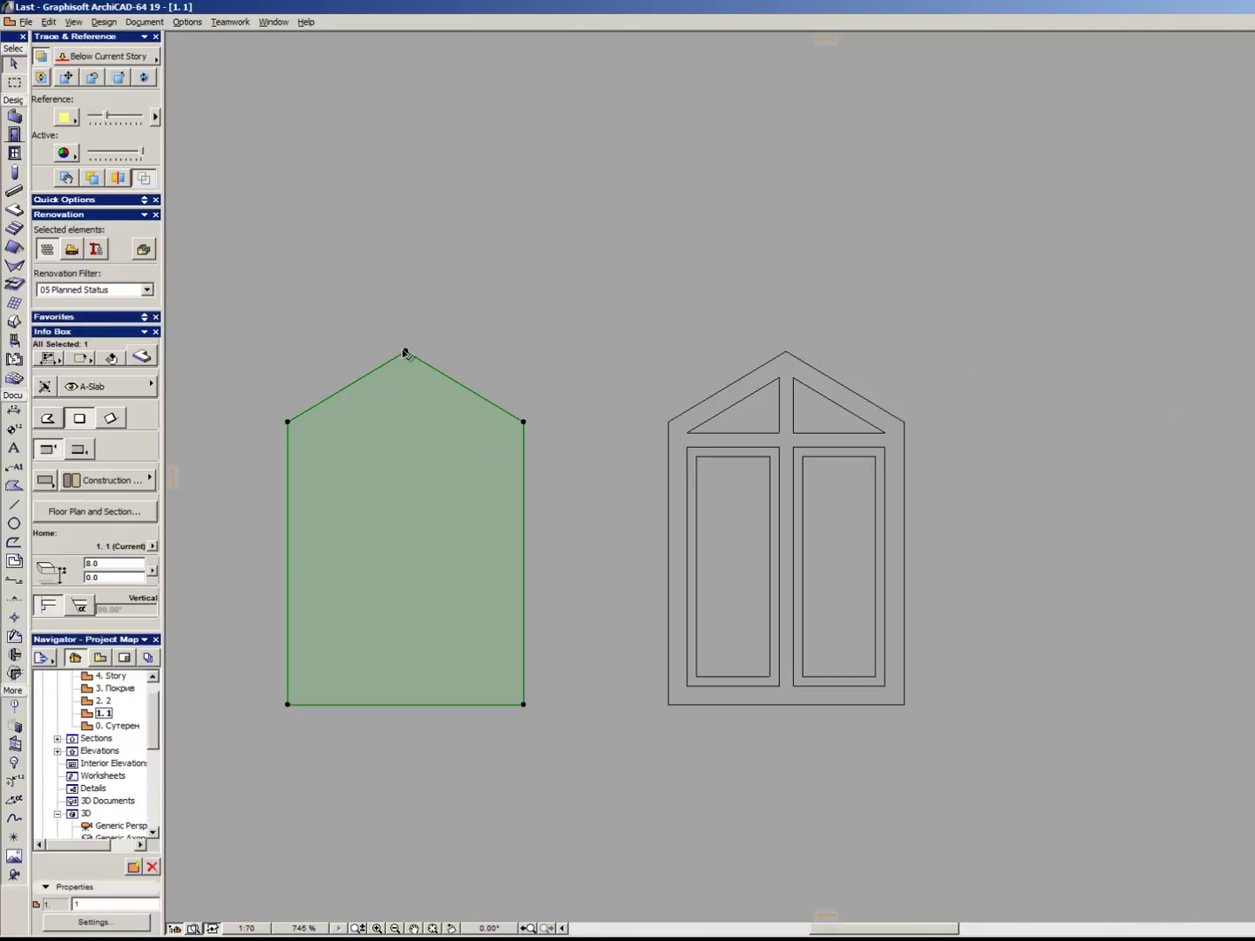
Set the ID of the solid house-shaped slab to wallhole.
left_click_drag(405, 353, 784, 353)
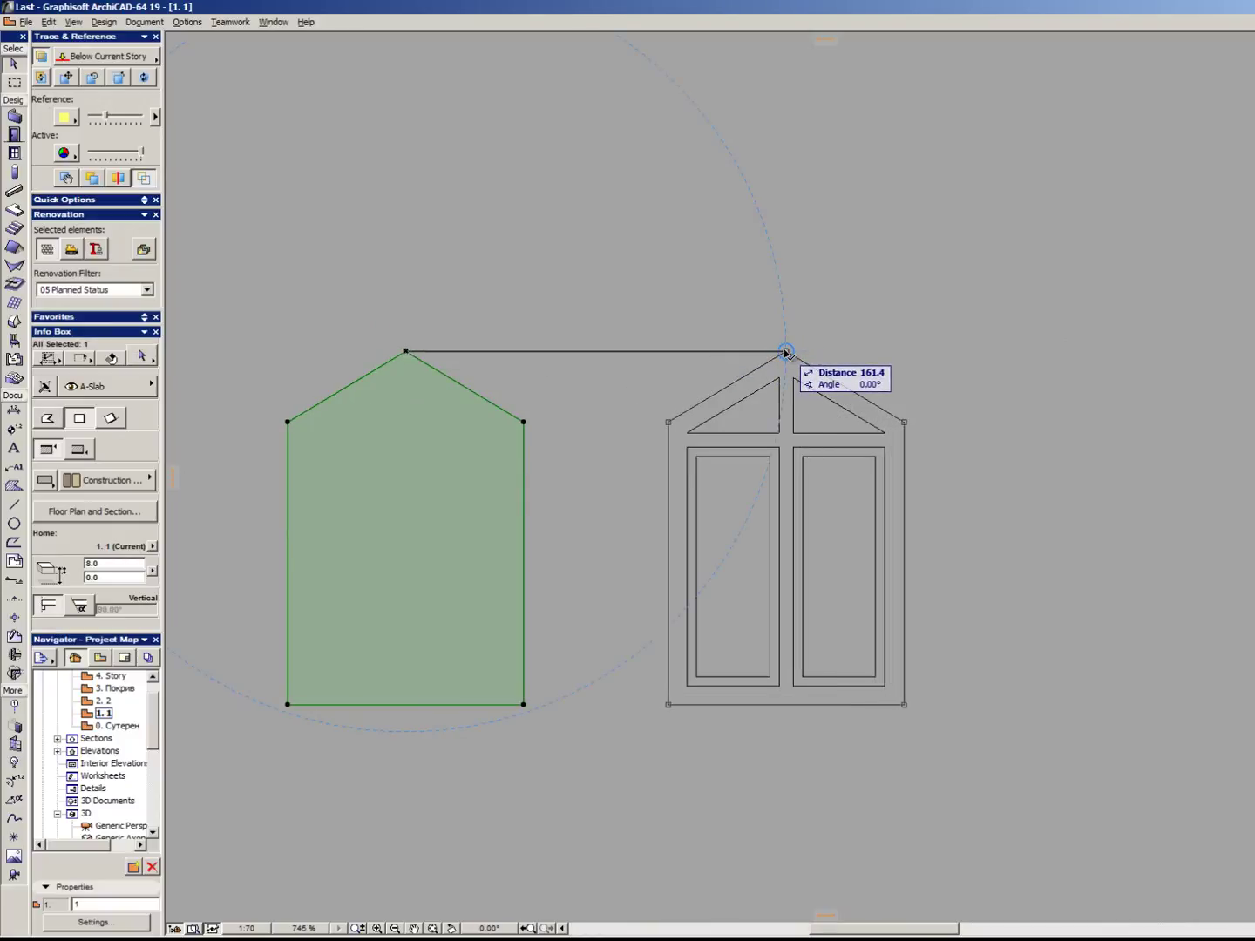
key("Escape")
scroll(361, 400, "up", 4)
scroll(556, 398, "down", 1)
scroll(556, 403, "down", 3)
scroll(148, 527, "down", 2)
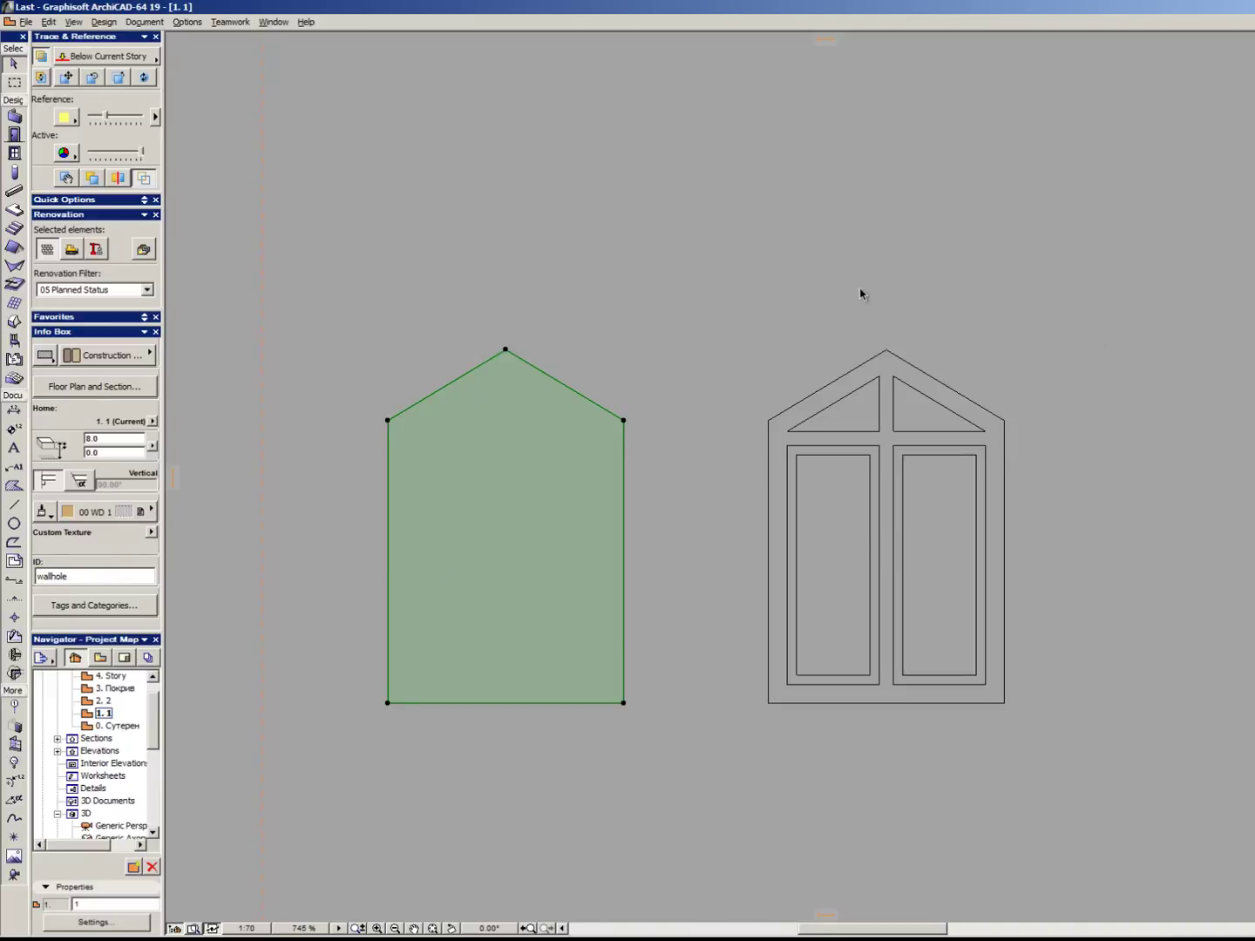
Move the wallhole slab onto the complete window, aligning their peaks.
left_click(614, 307)
left_click(498, 361)
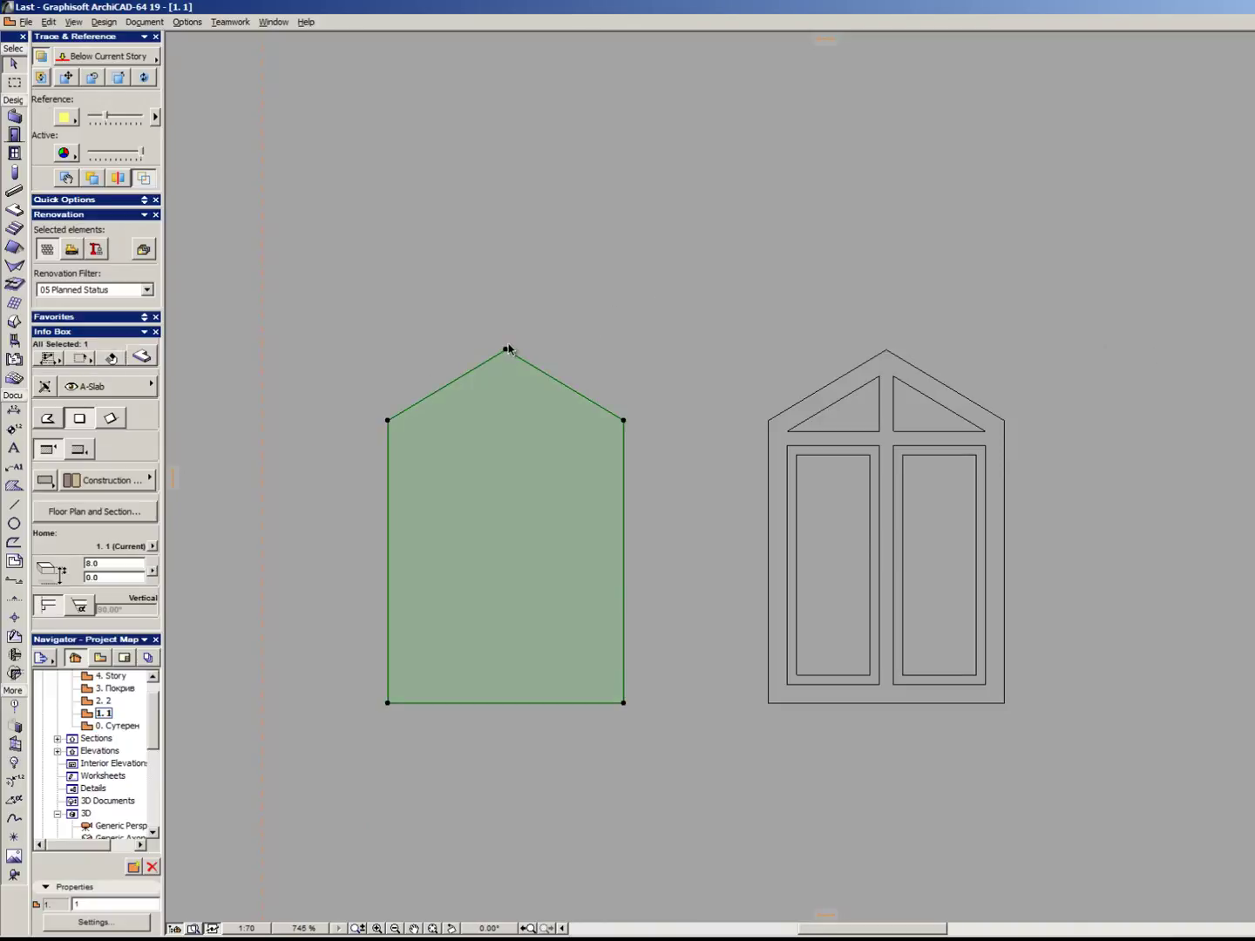
left_click_drag(507, 351, 886, 349)
Select all the window's slabs including the wallhole slab and start saving them as a window file in a selected folder.
left_click(576, 216)
left_click_drag(576, 214, 1138, 819)
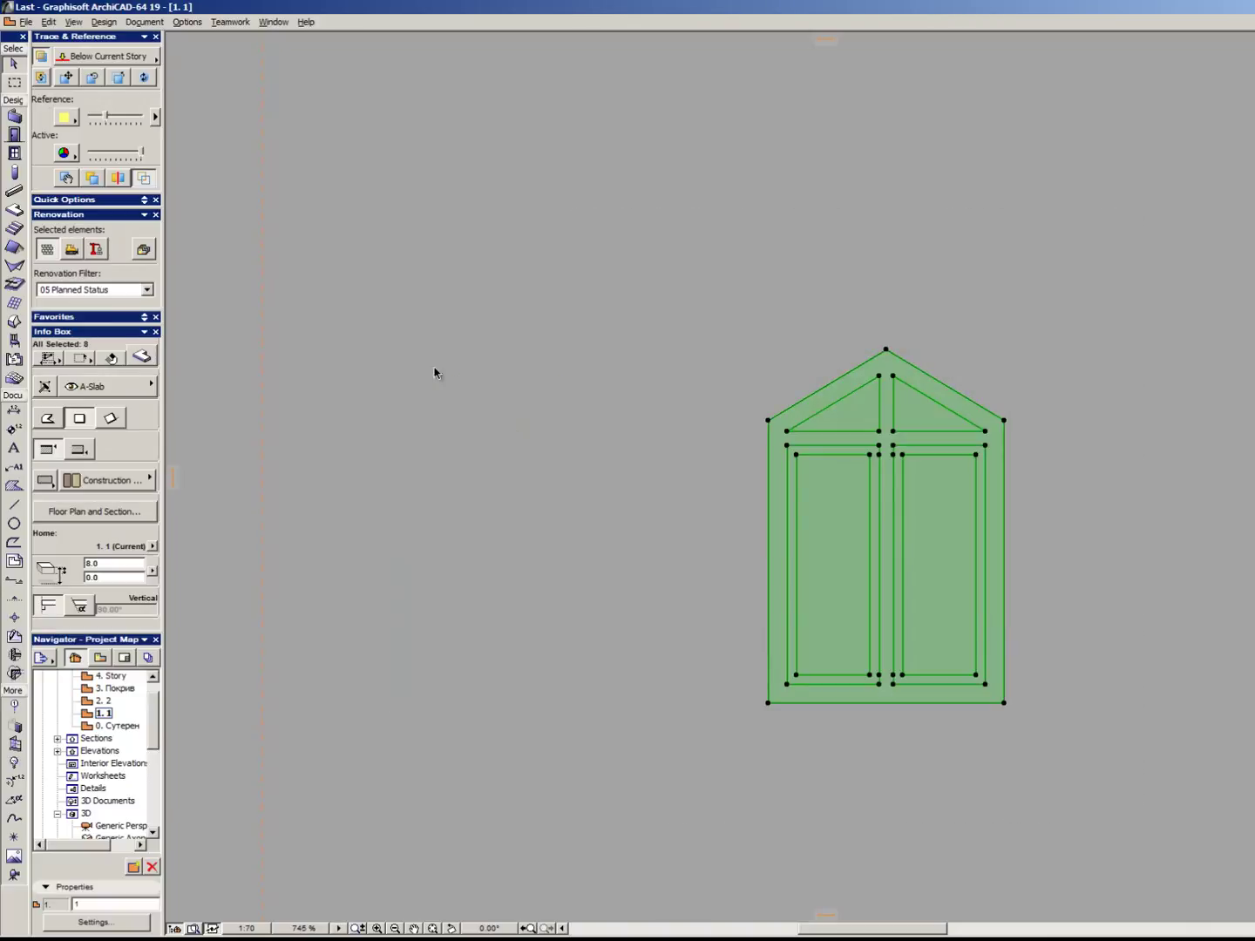
left_click(27, 24)
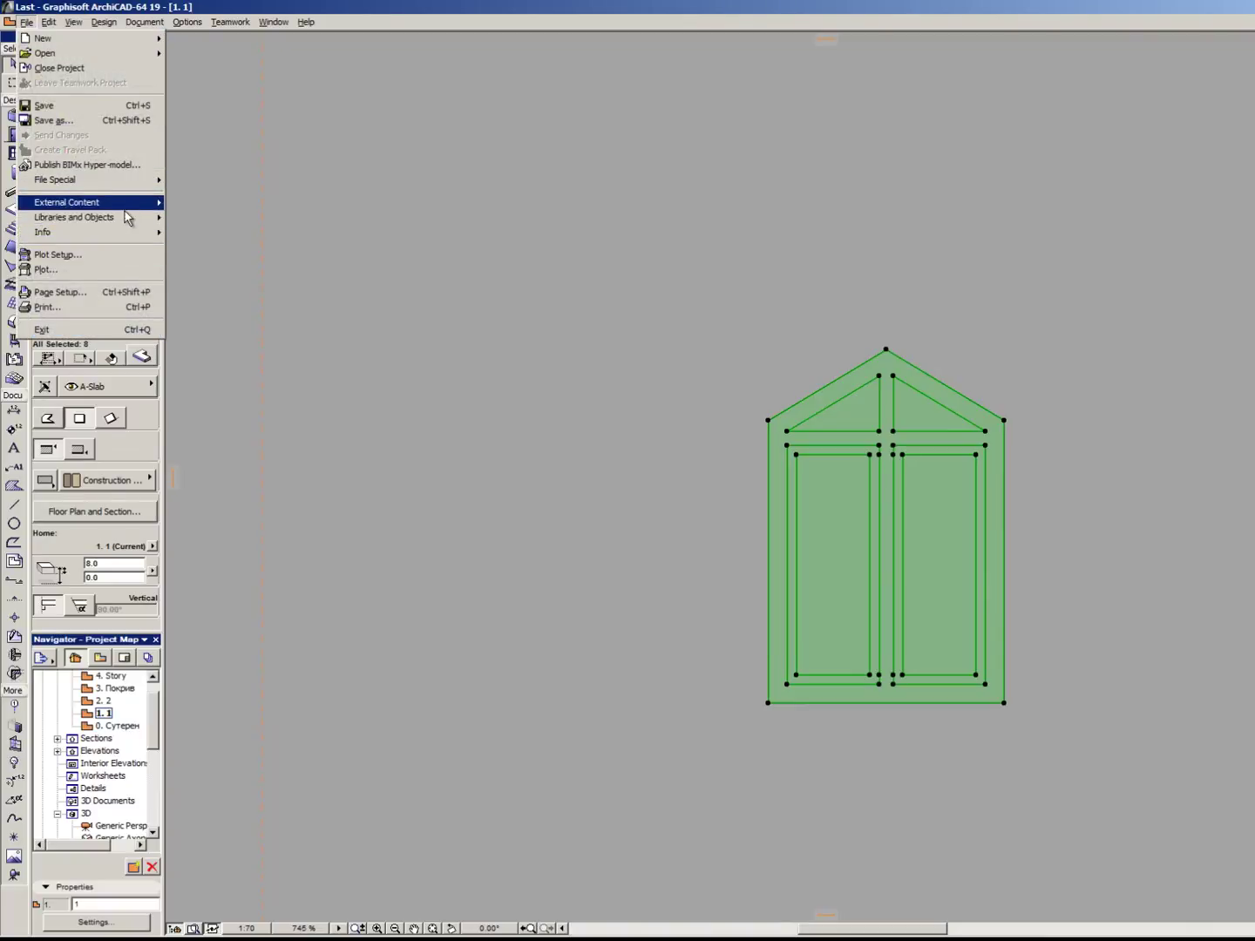
mouse_move(87, 217)
mouse_move(262, 324)
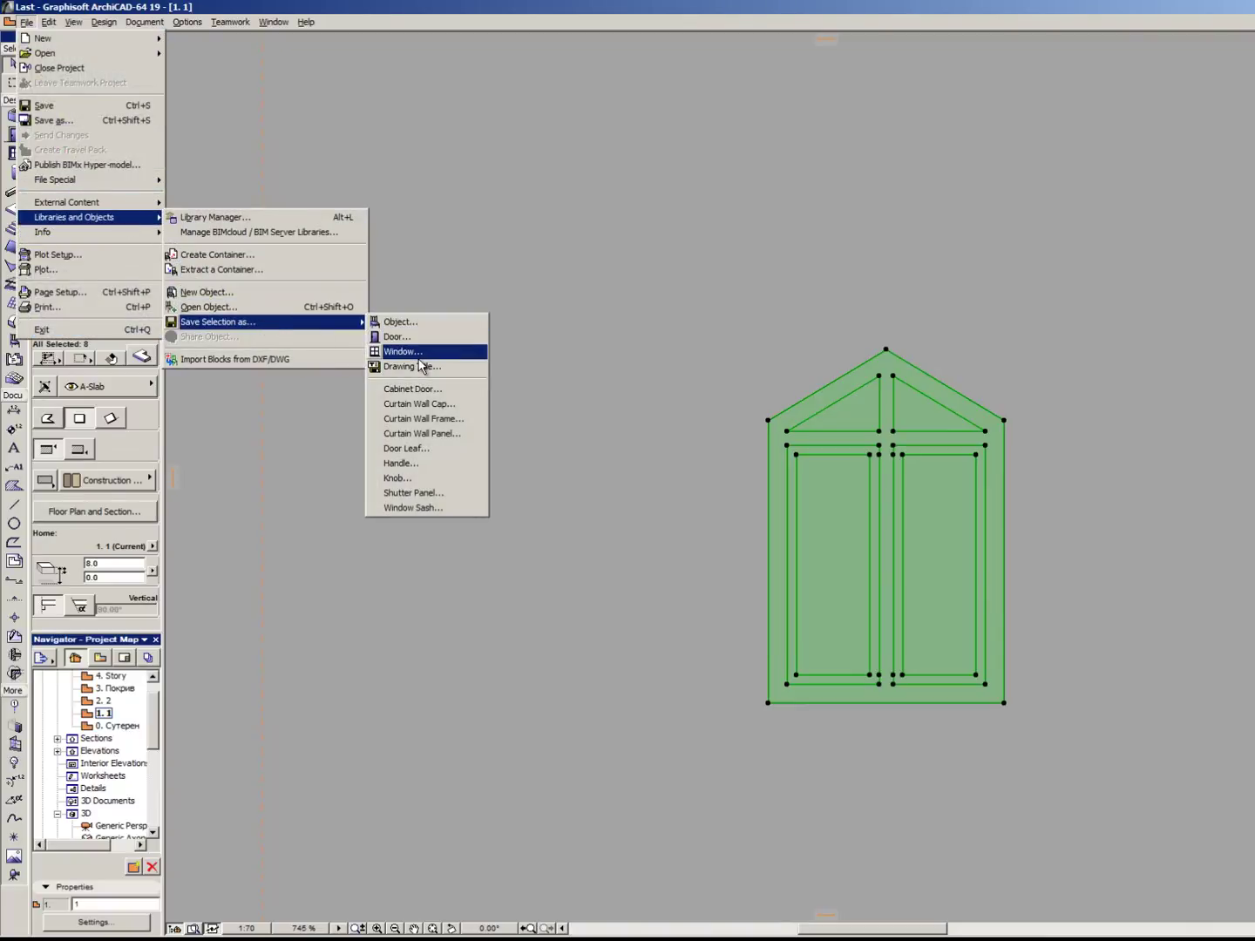
left_click(392, 351)
left_click(701, 467)
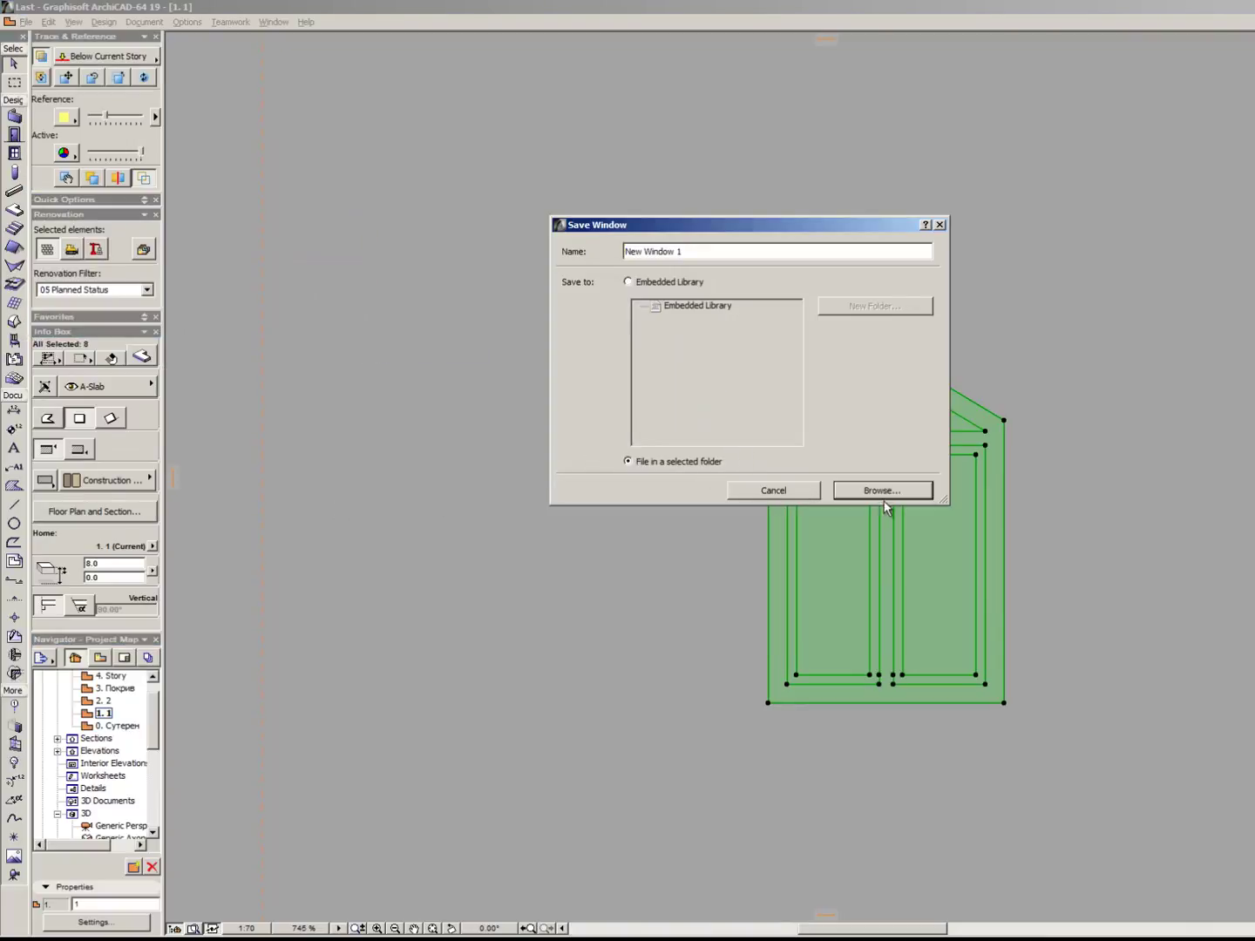
Save the window object in the gdl-work folder as Window_trapezoid_corner and clear the selection.
left_click(882, 497)
type("Wi")
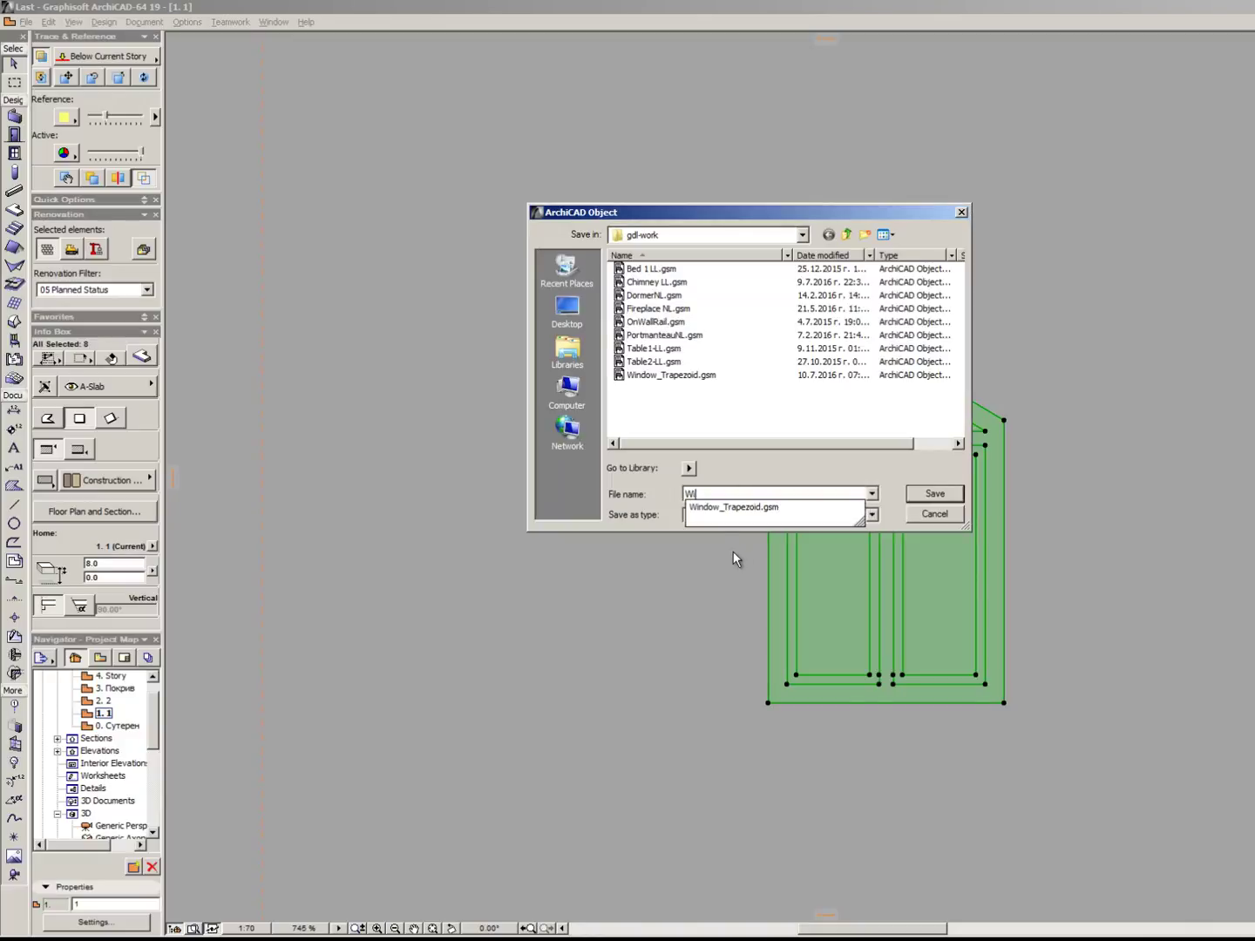
type("ndow_trapezoid_corner")
key("Return")
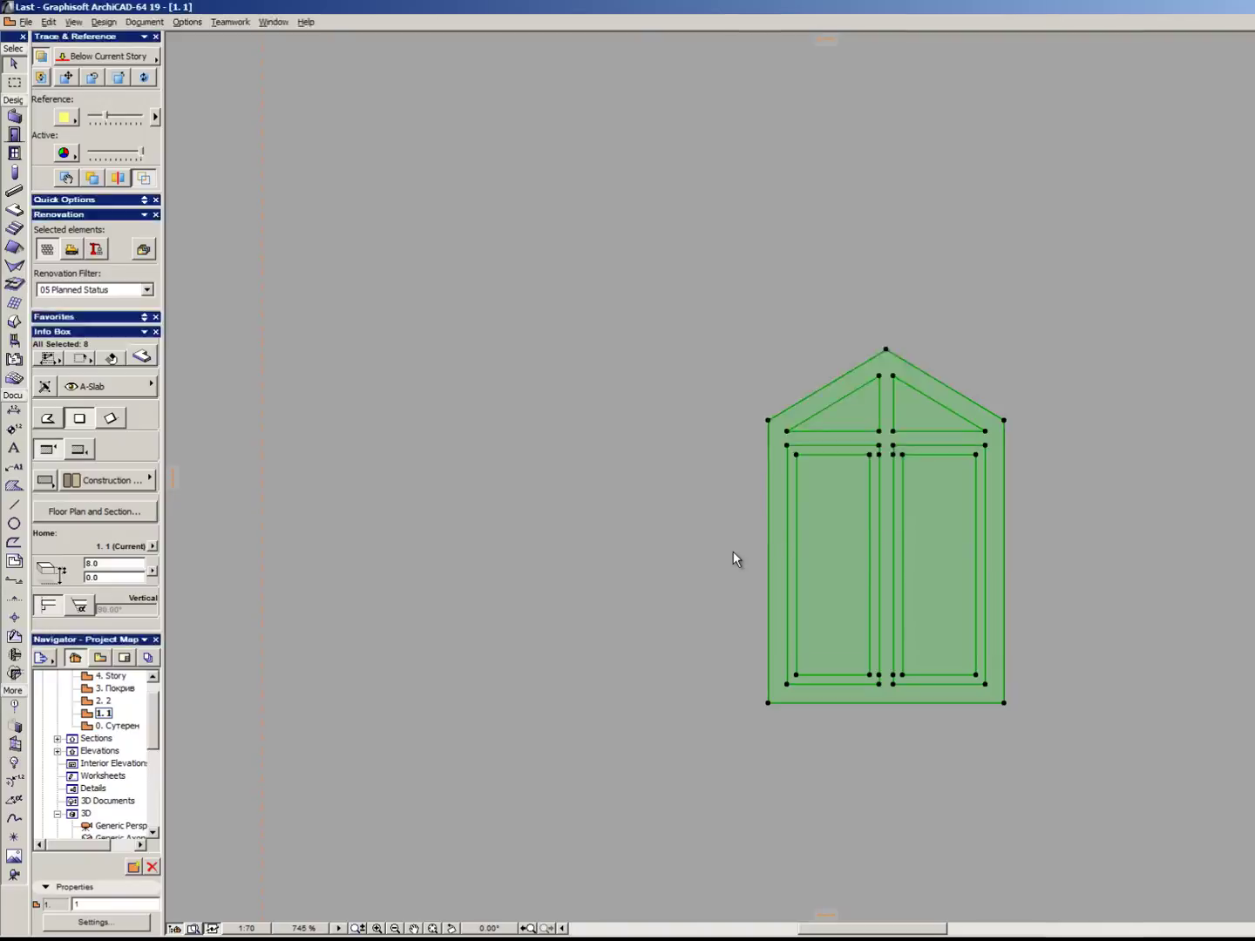
left_click(904, 514)
left_click(683, 447)
scroll(644, 526, "down", 7)
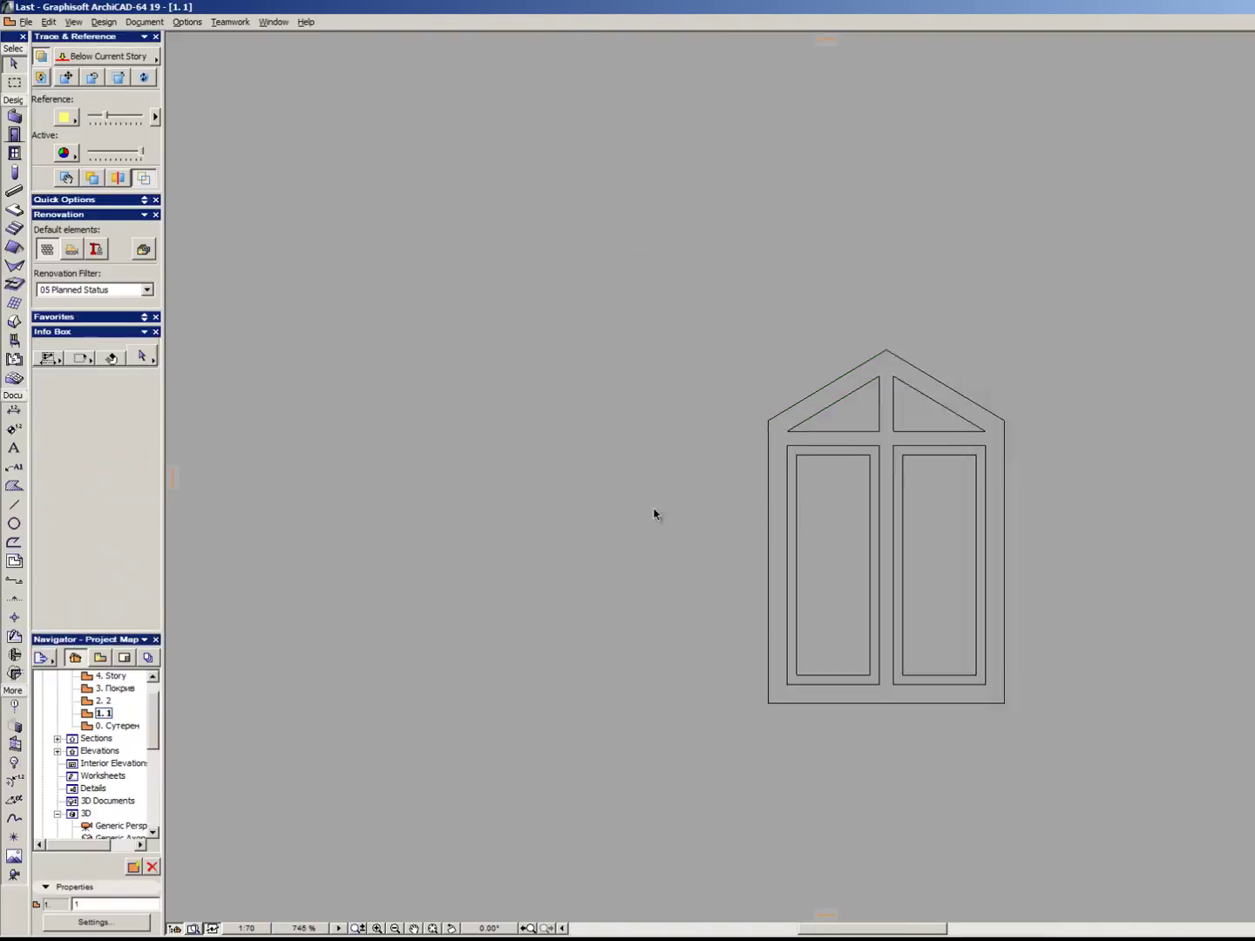
Load Window_trapezoid_correct.gsm into the project's embedded library and close the library loading report.
scroll(889, 257, "up", 4)
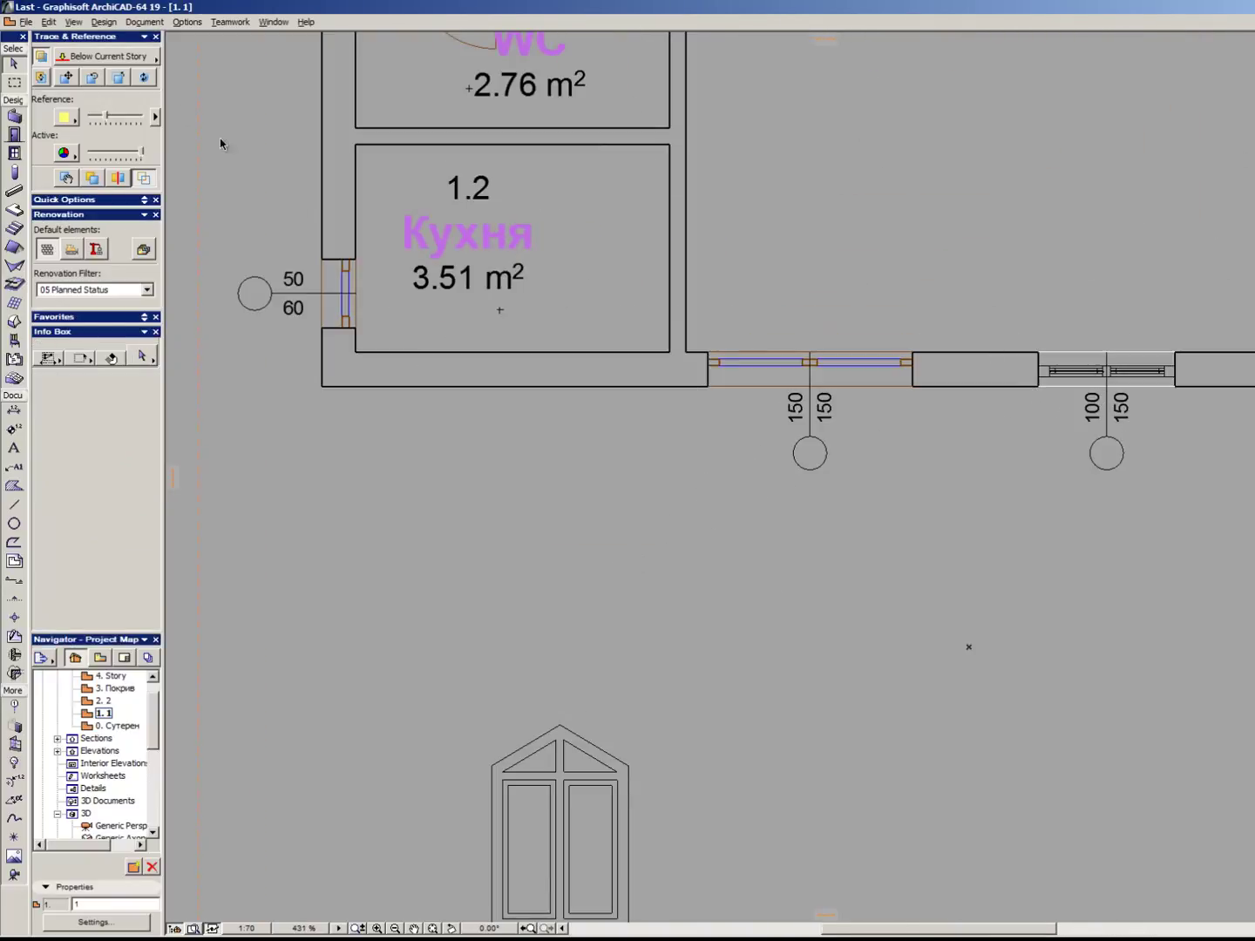
key("alt+l")
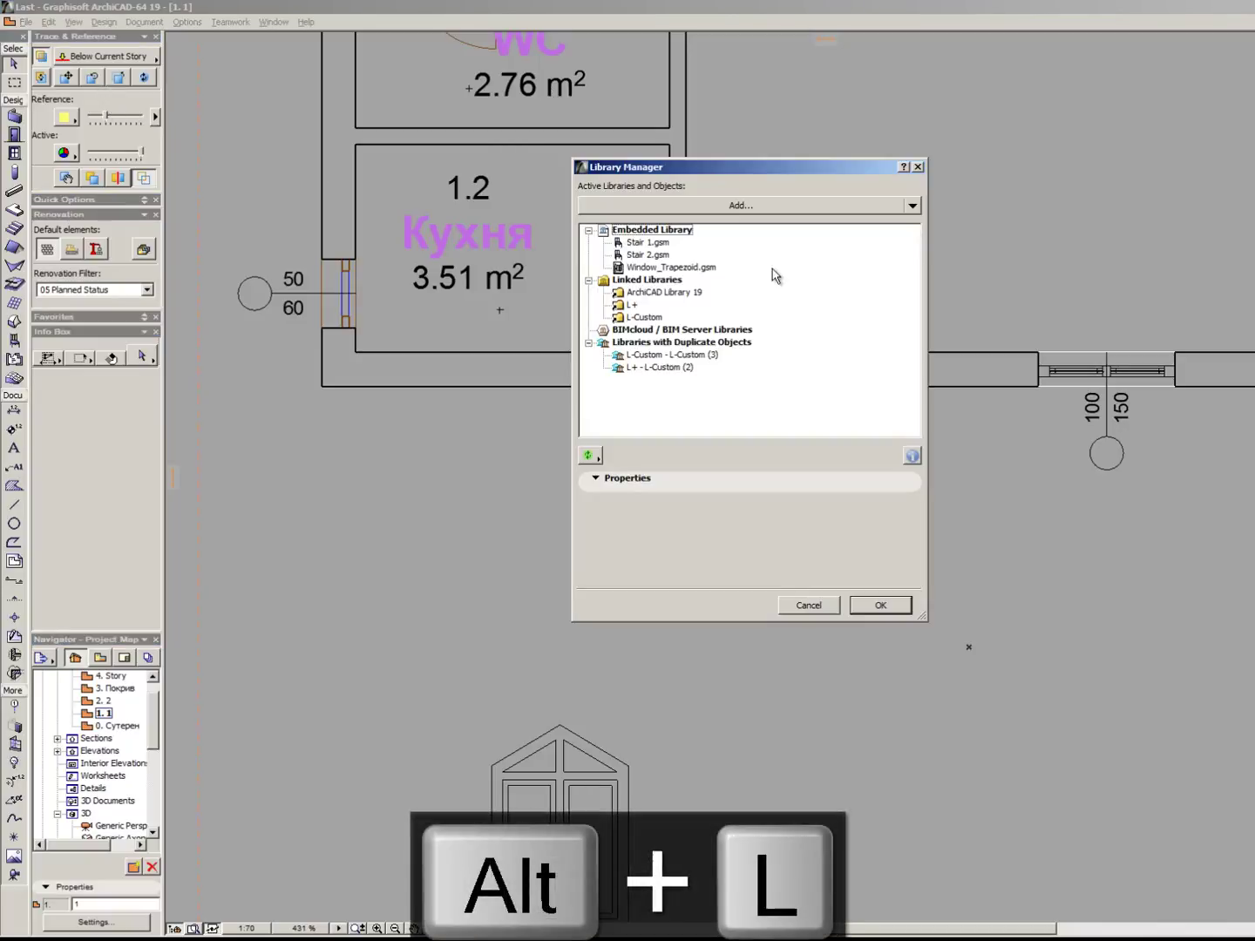
left_click(911, 204)
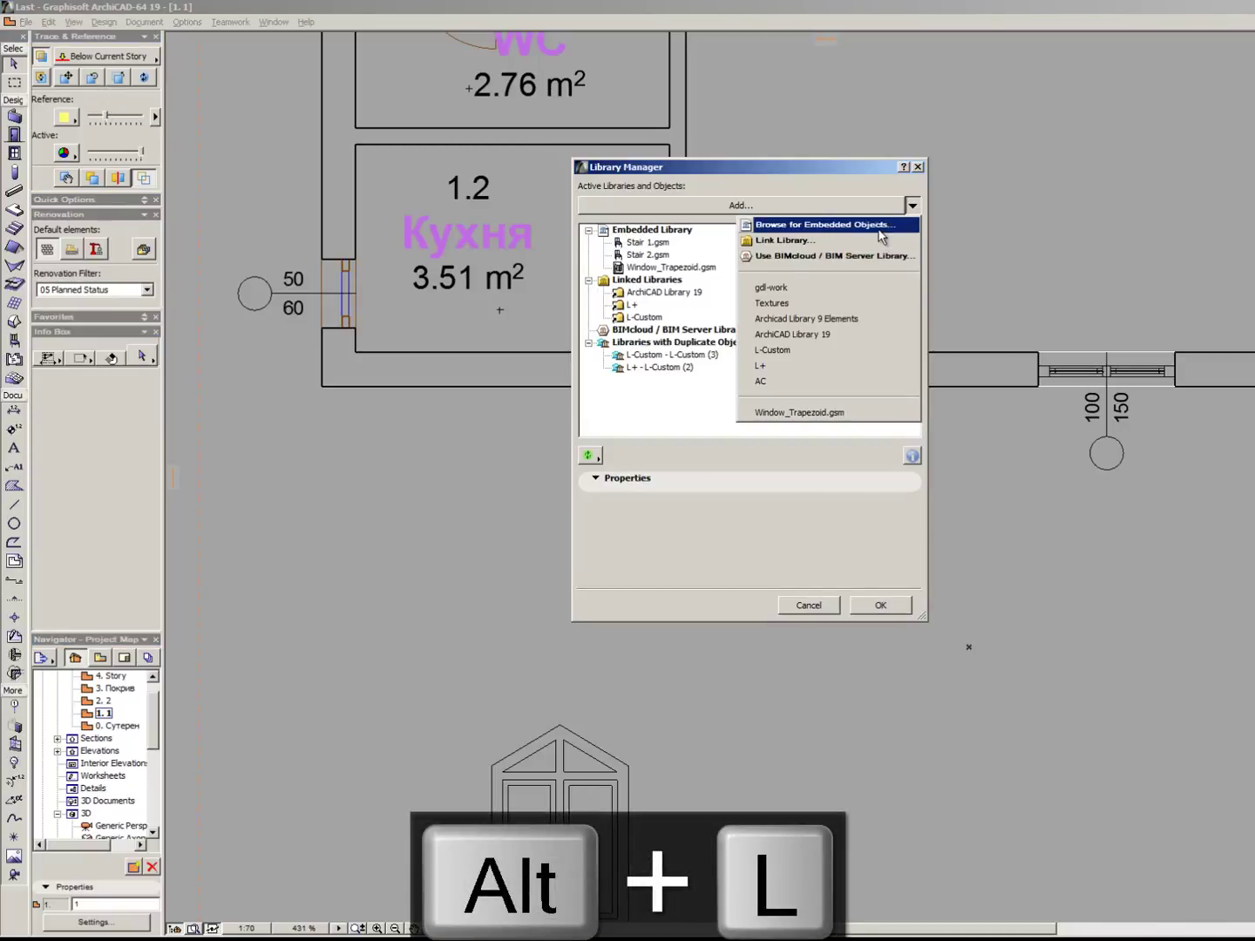
left_click(871, 224)
double_click(684, 377)
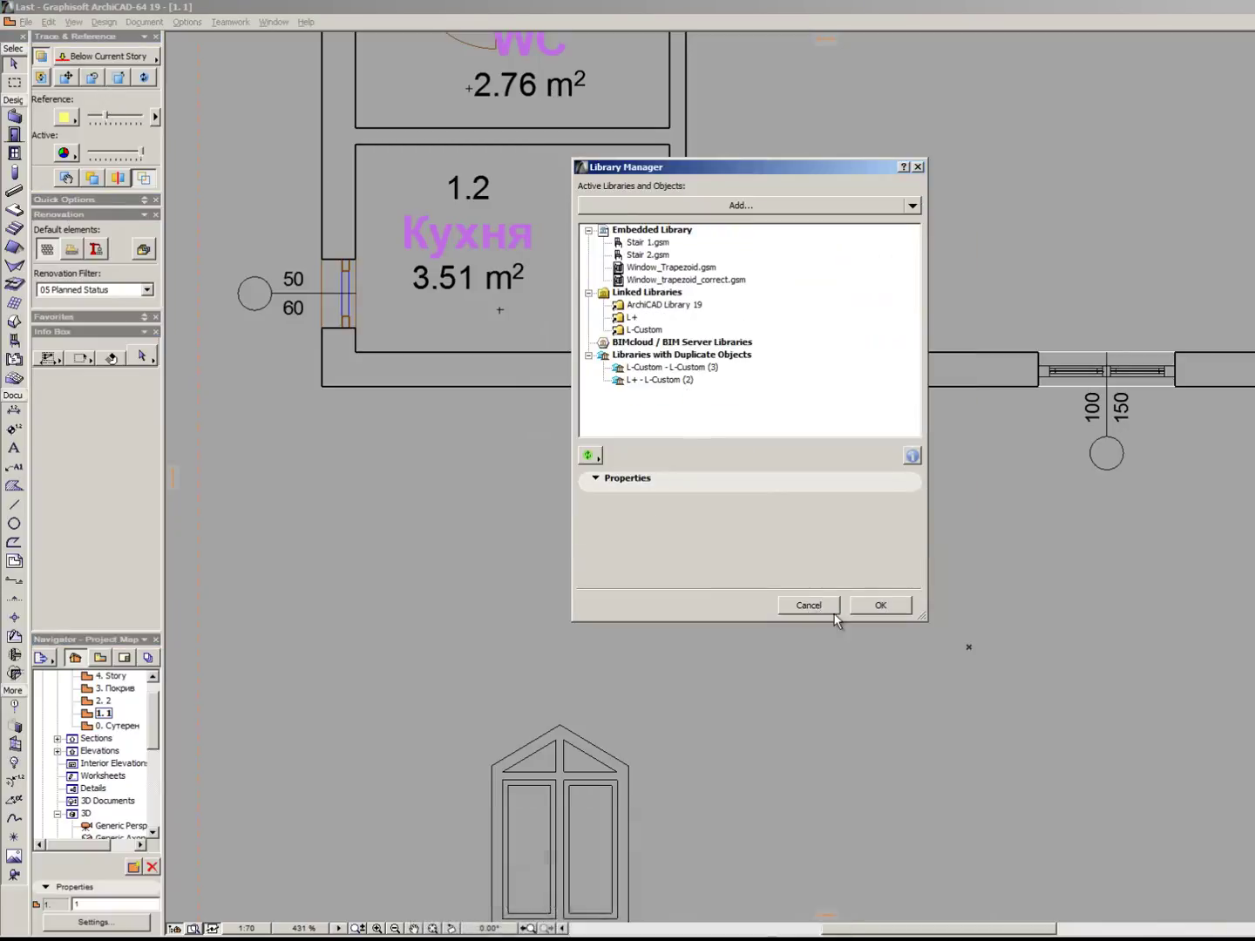
left_click(880, 606)
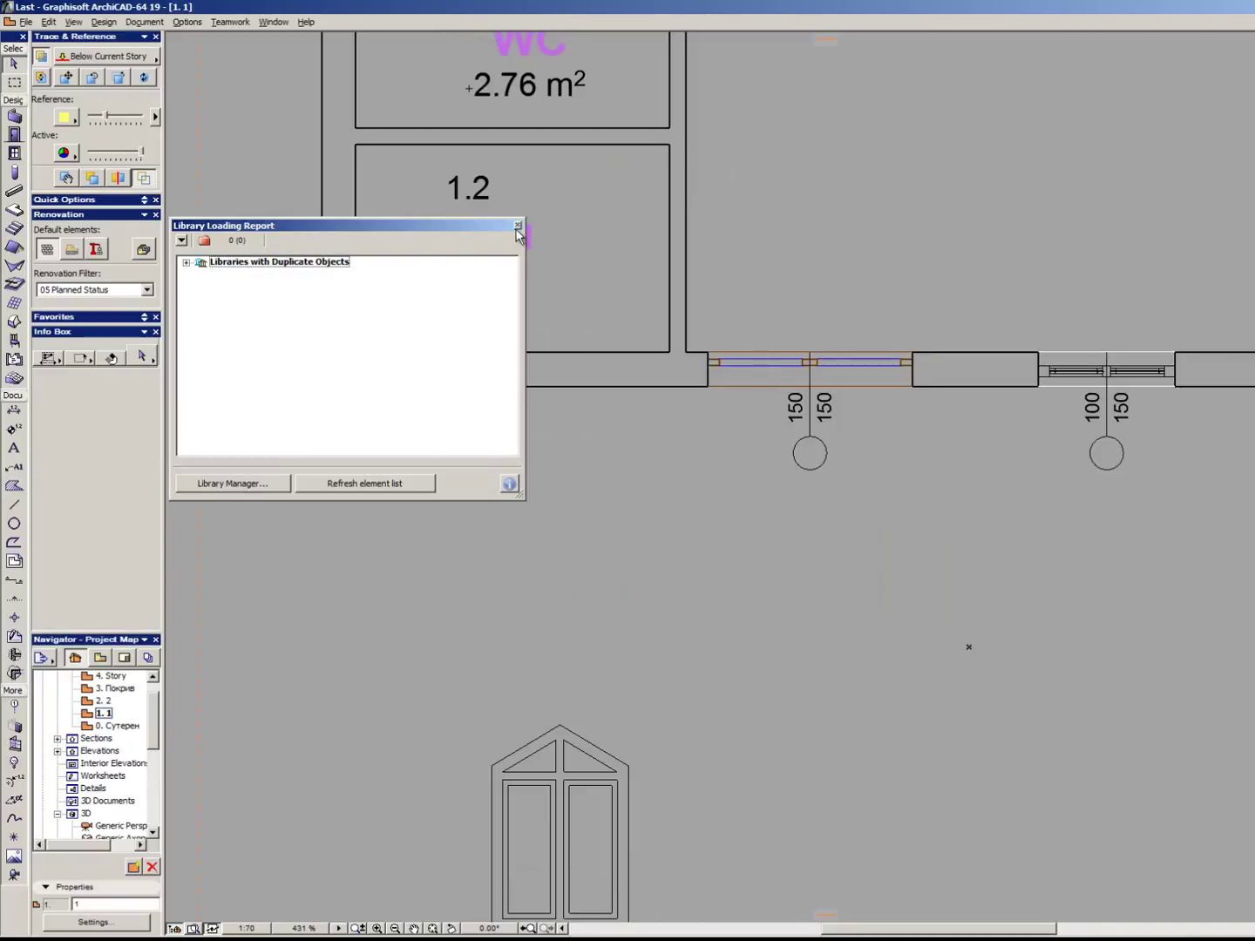
left_click(518, 227)
Place a second 100 × 150 Window_Trapezoid in the same wall, between the existing one and the building corner.
left_click(1115, 452)
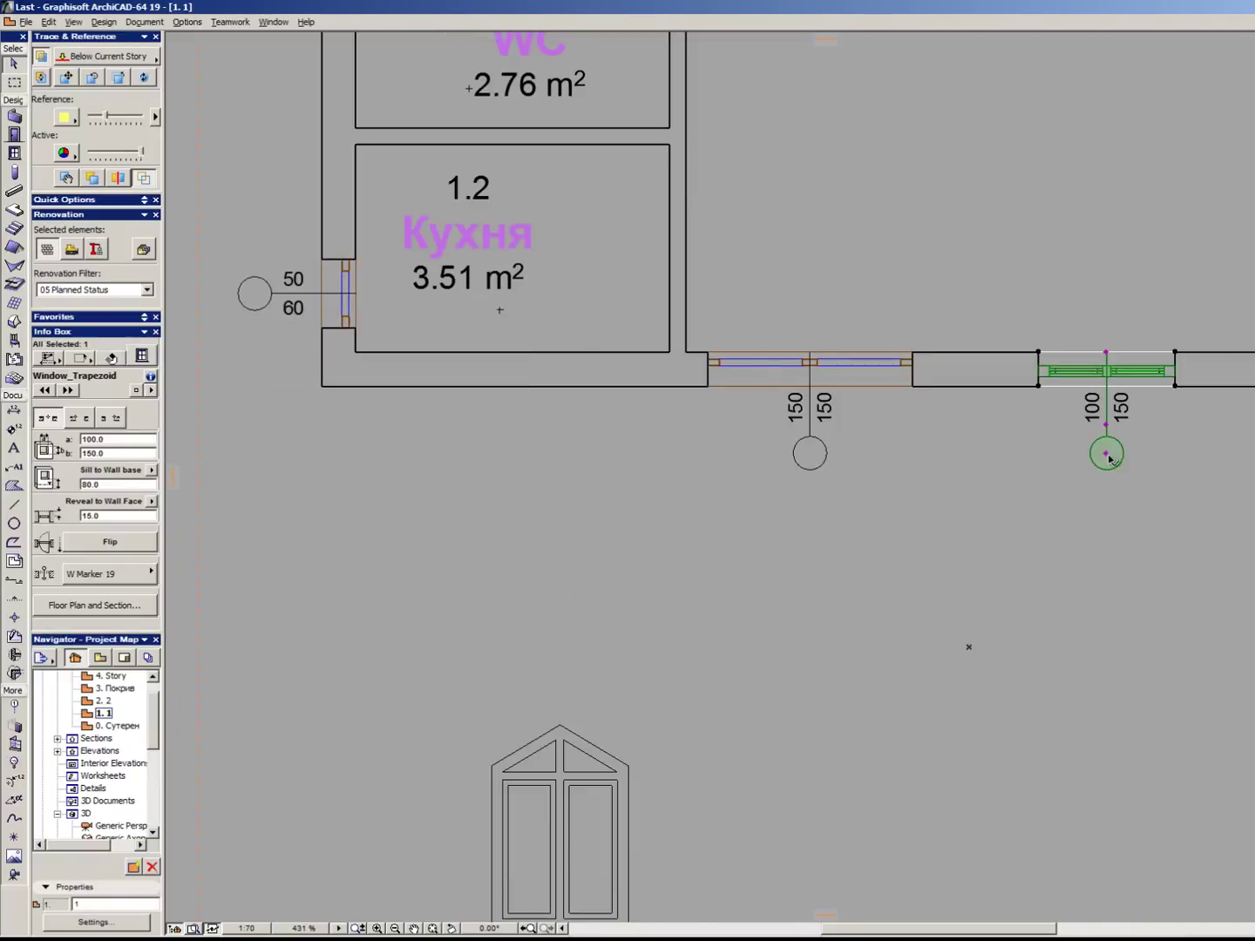
key("Escape")
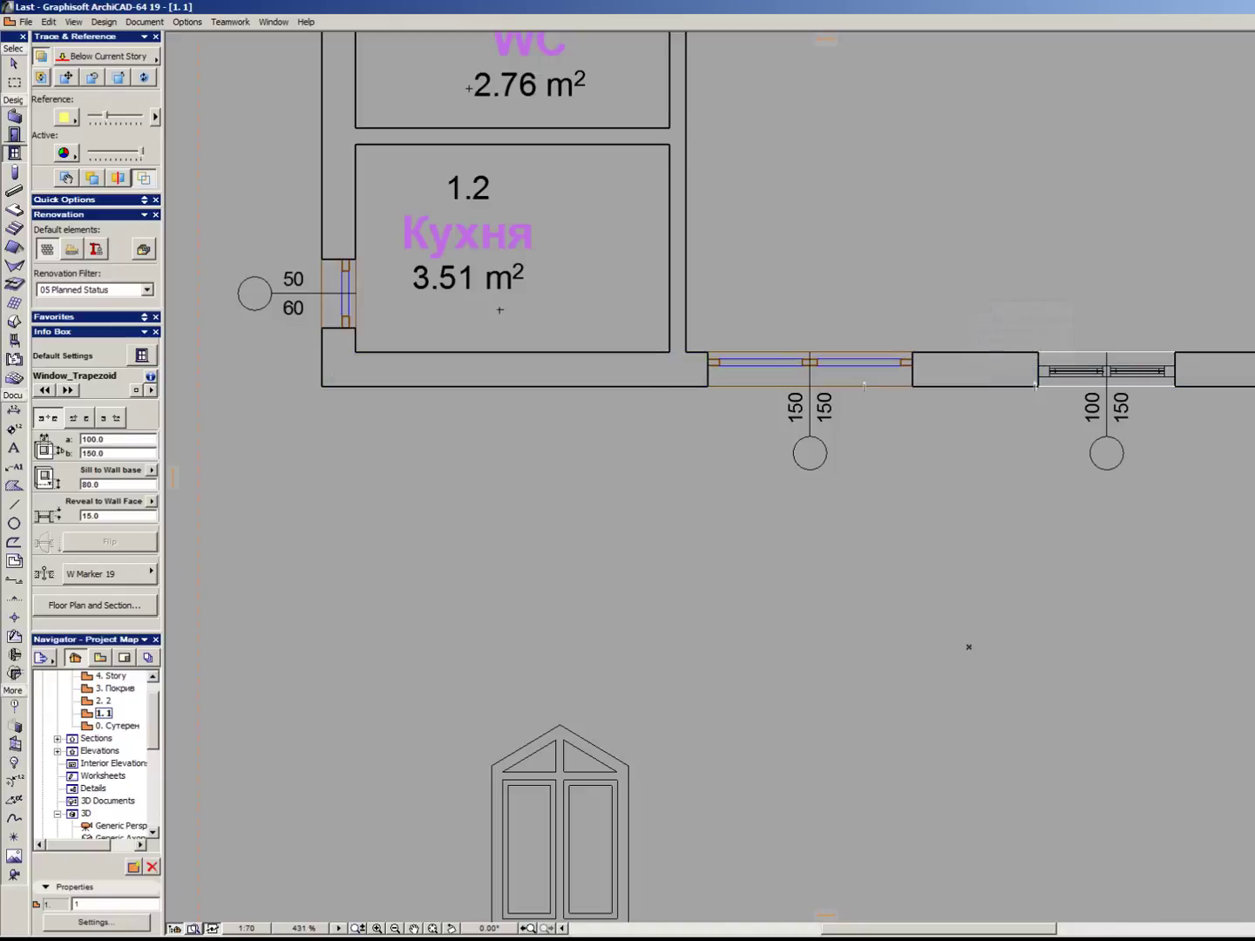
left_click(1253, 388)
left_click(1253, 398)
key("Escape")
scroll(1037, 370, "down", 4)
scroll(1251, 361, "up", 5)
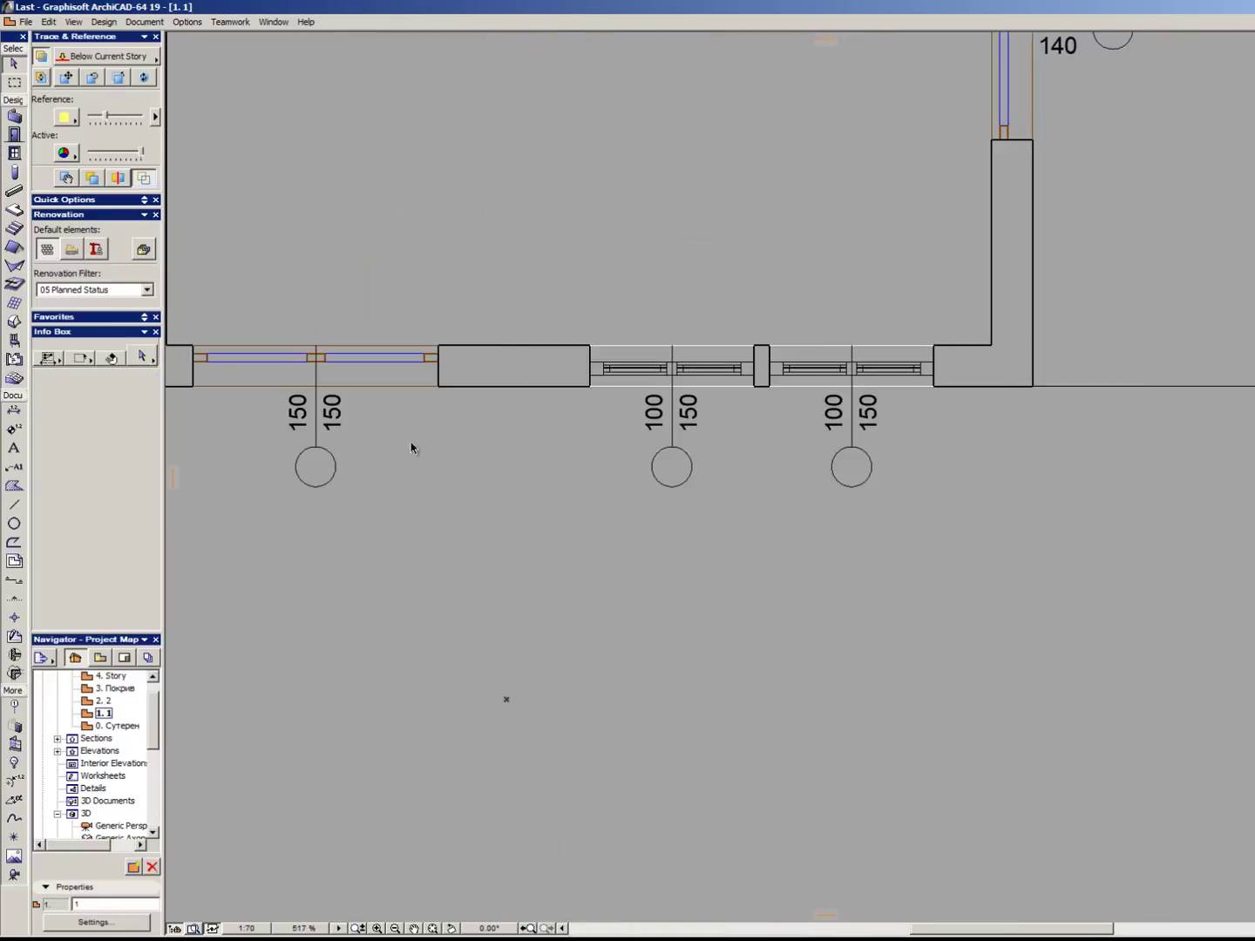
Delete the 150 × 150 double window from that wall and show the building in 3D.
left_click(316, 464)
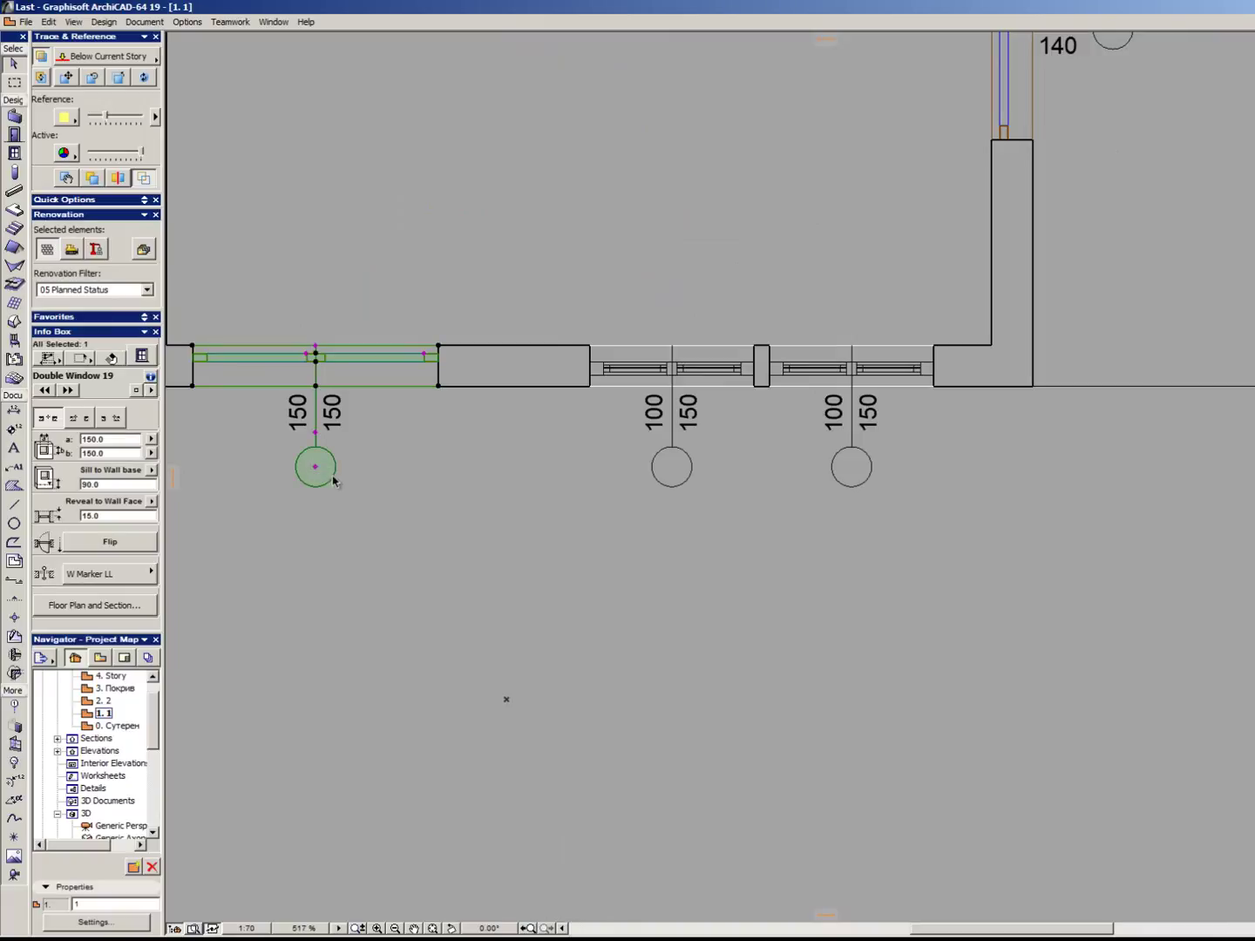
key("Escape")
key("alt+comma")
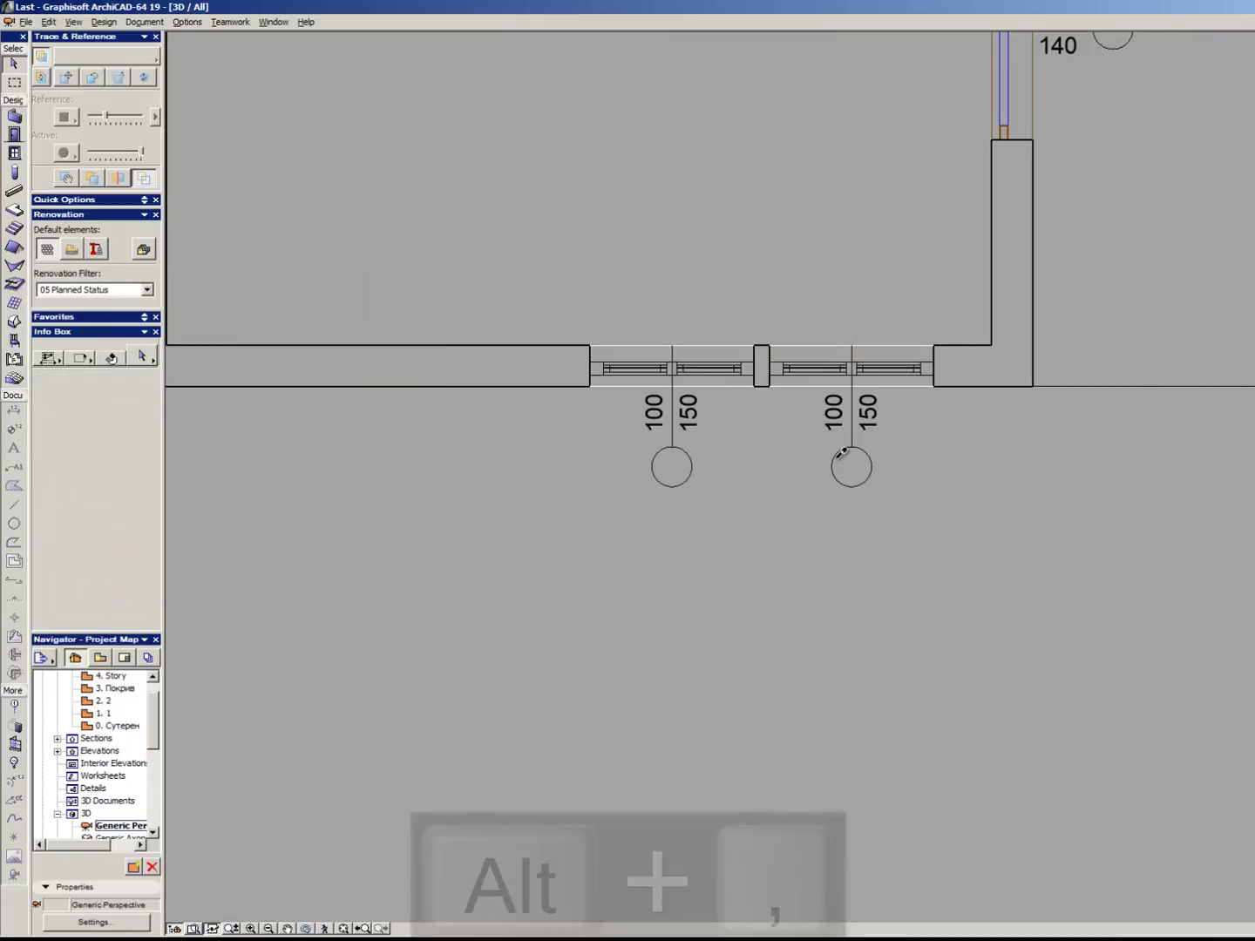
scroll(720, 301, "down", 5)
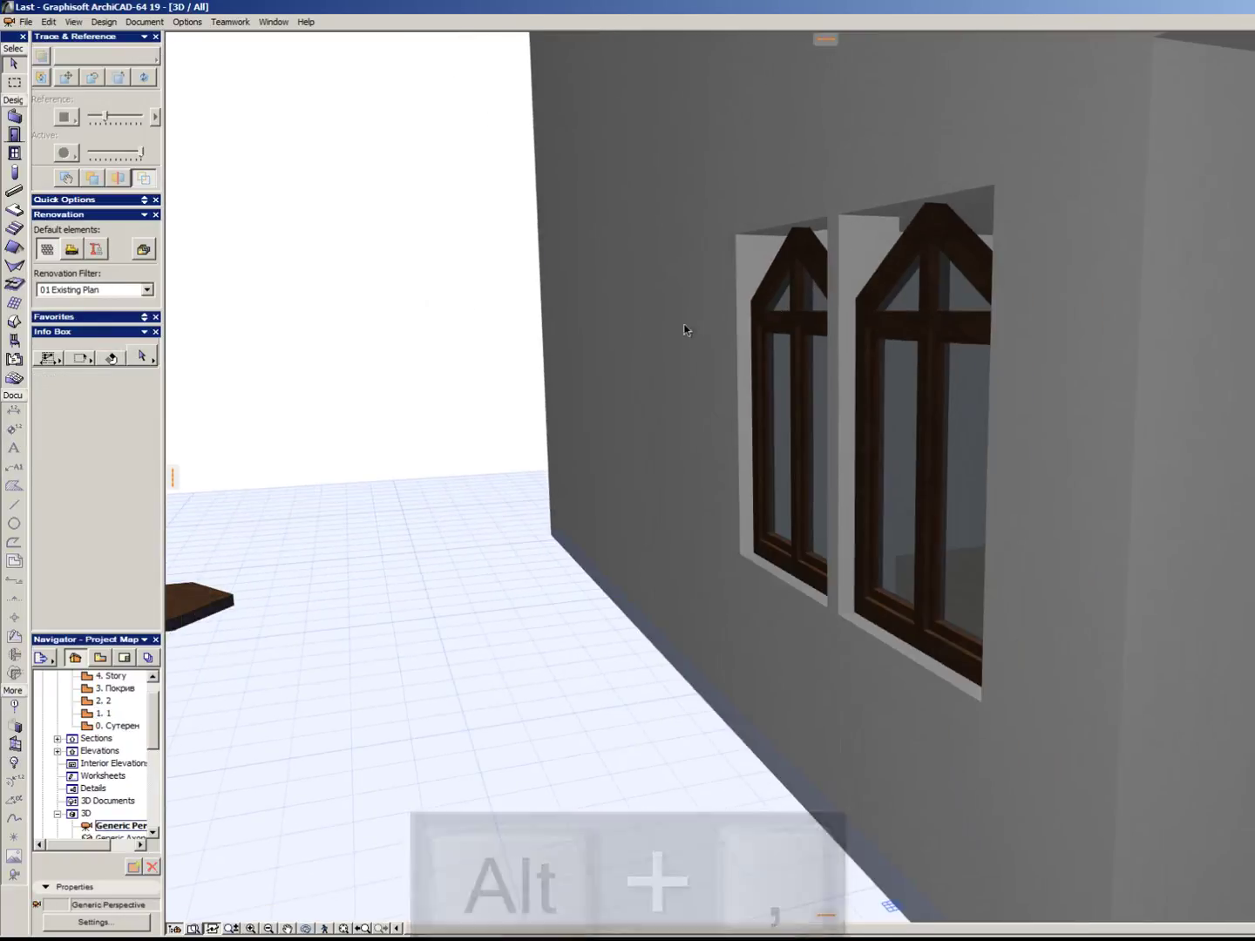
Replace the Window_Trapezoid nearest the building corner with Window_trapezoid_correct from the embedded library.
scroll(732, 342, "up", 3)
middle_click_drag(732, 341, 1073, 294, "shift")
scroll(1073, 293, "up", 2)
left_click(1023, 308)
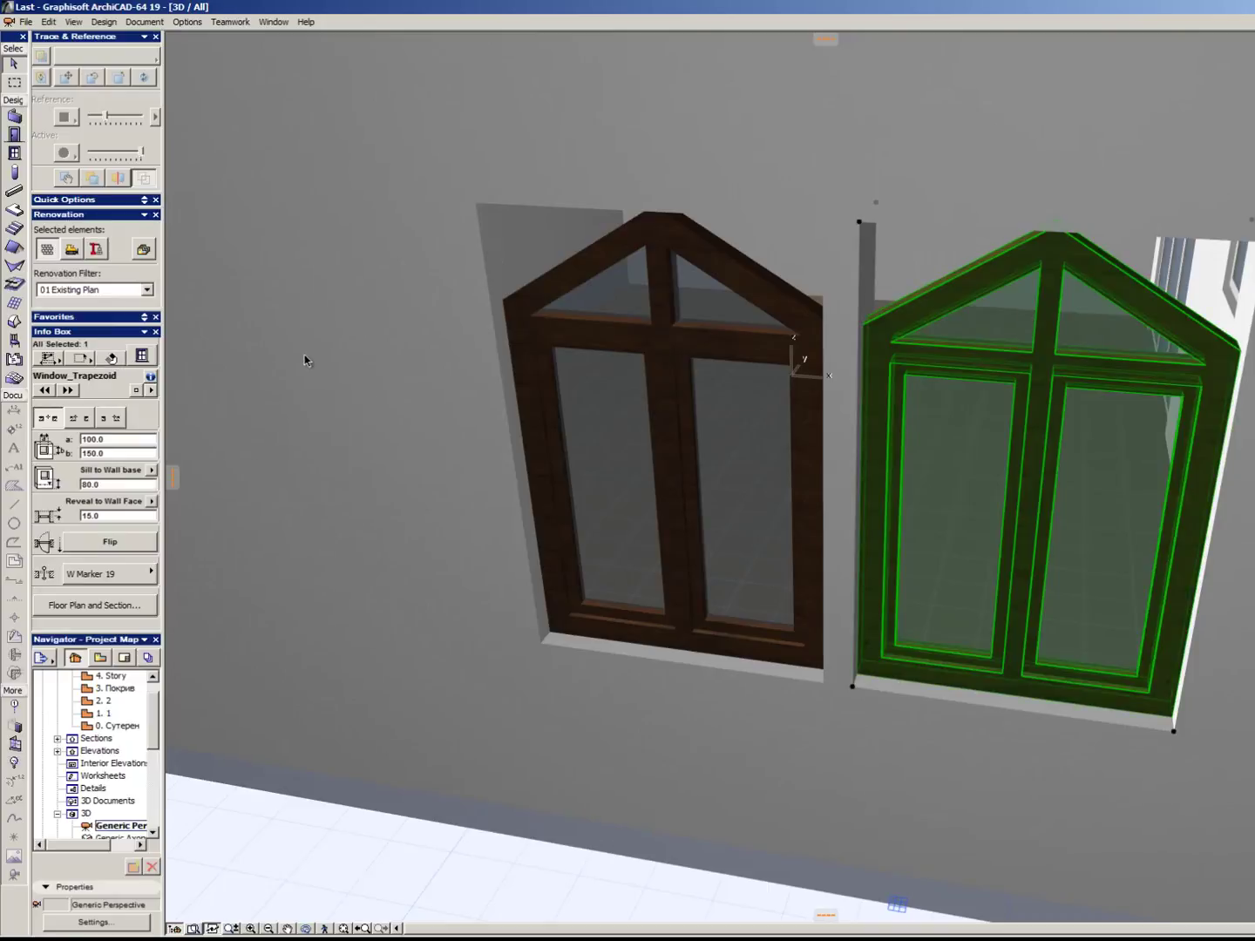
left_click(142, 355)
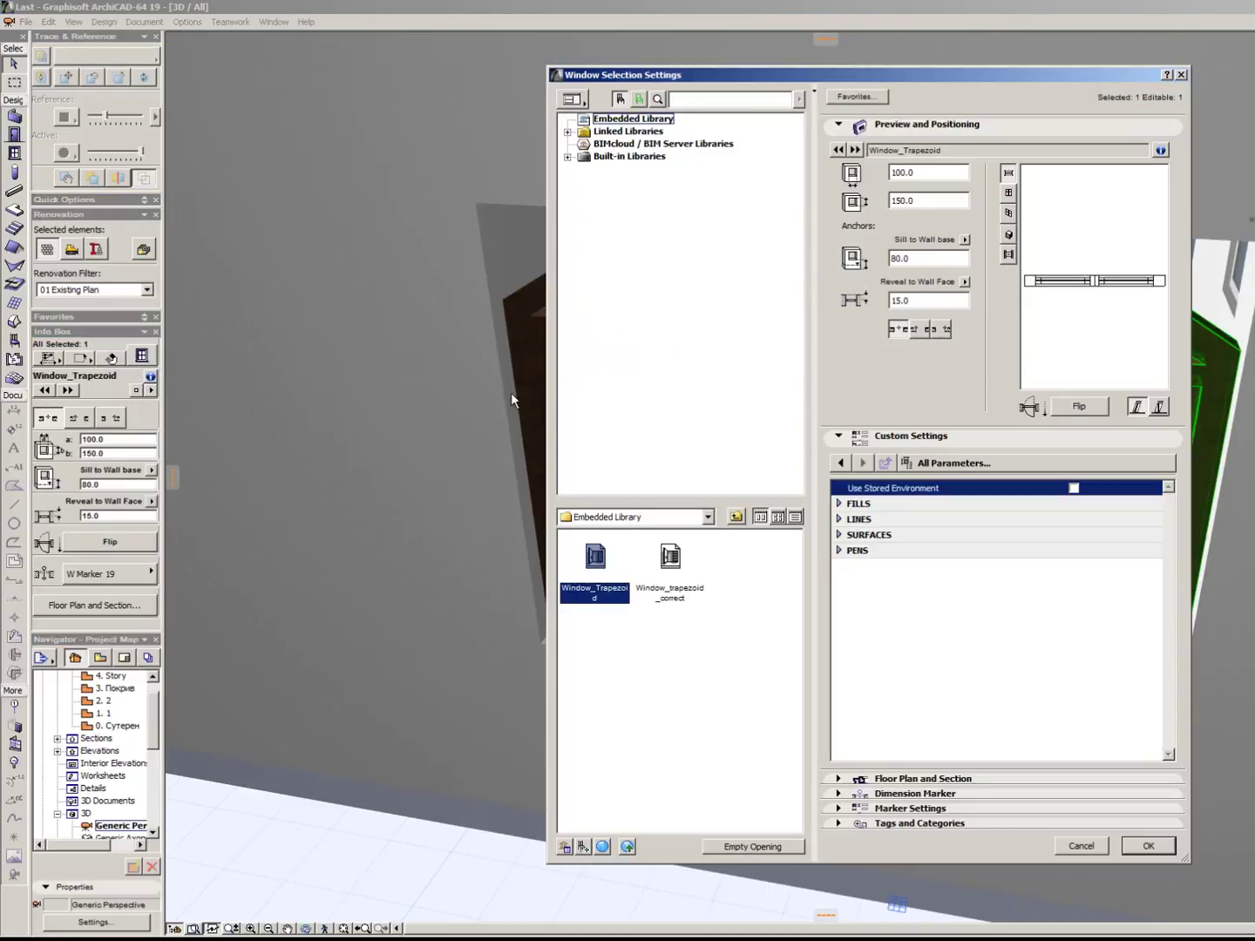
left_click(670, 562)
left_click(1149, 847)
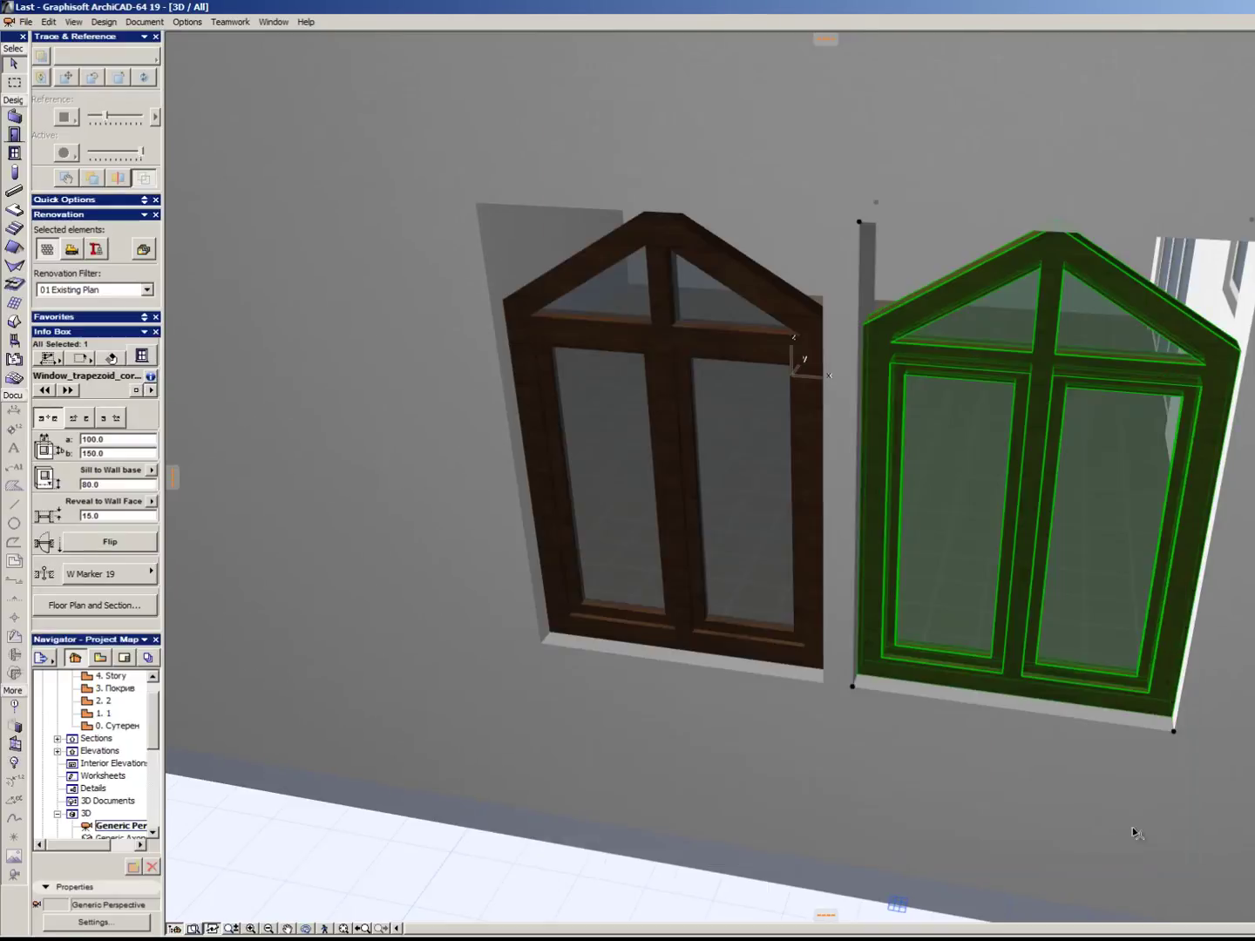
key("Escape")
Compare the wall openings around the two neighbouring pointed windows in 3D.
scroll(930, 289, "down", 2)
scroll(929, 289, "up", 3)
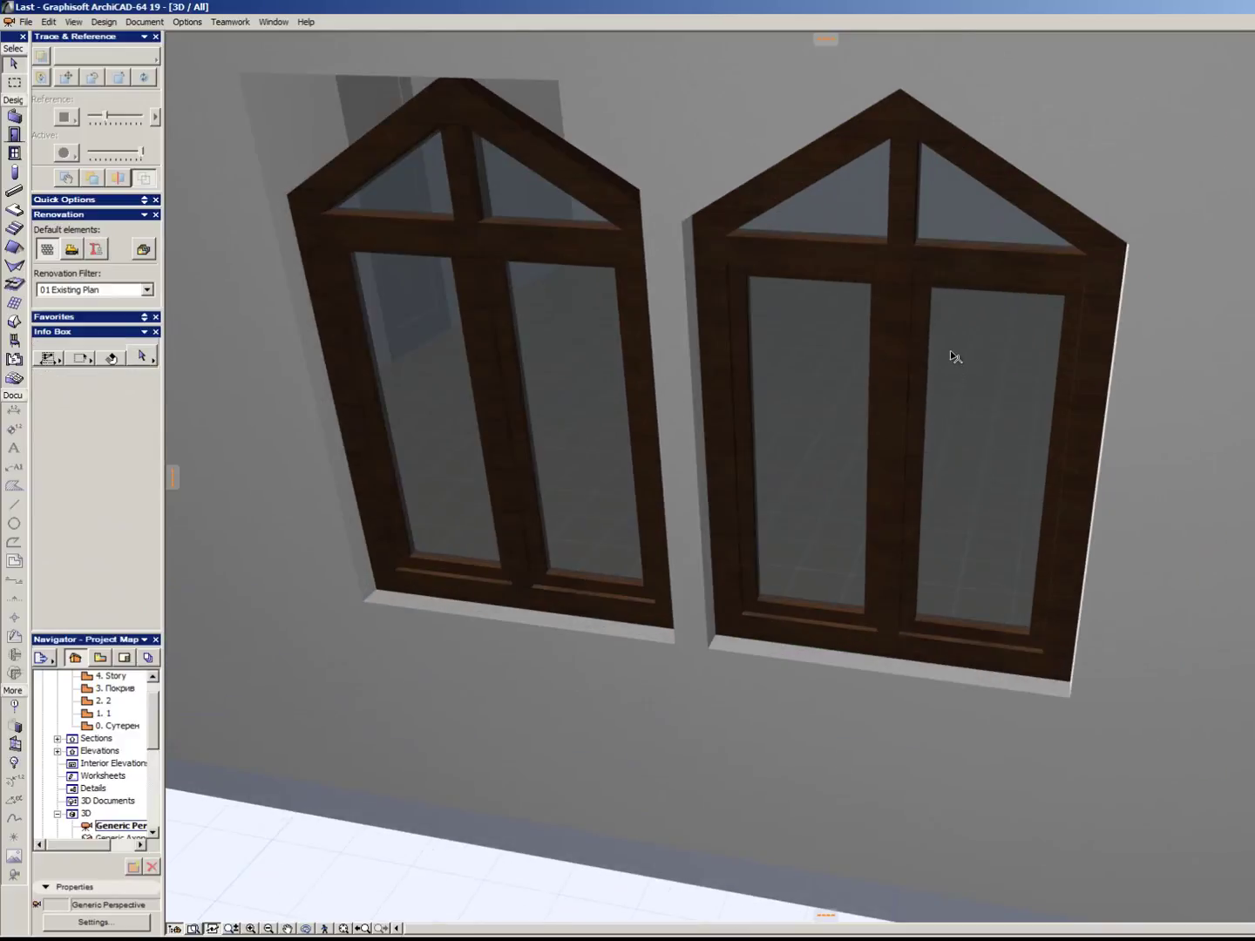
scroll(953, 356, "down", 2)
scroll(869, 288, "up", 1)
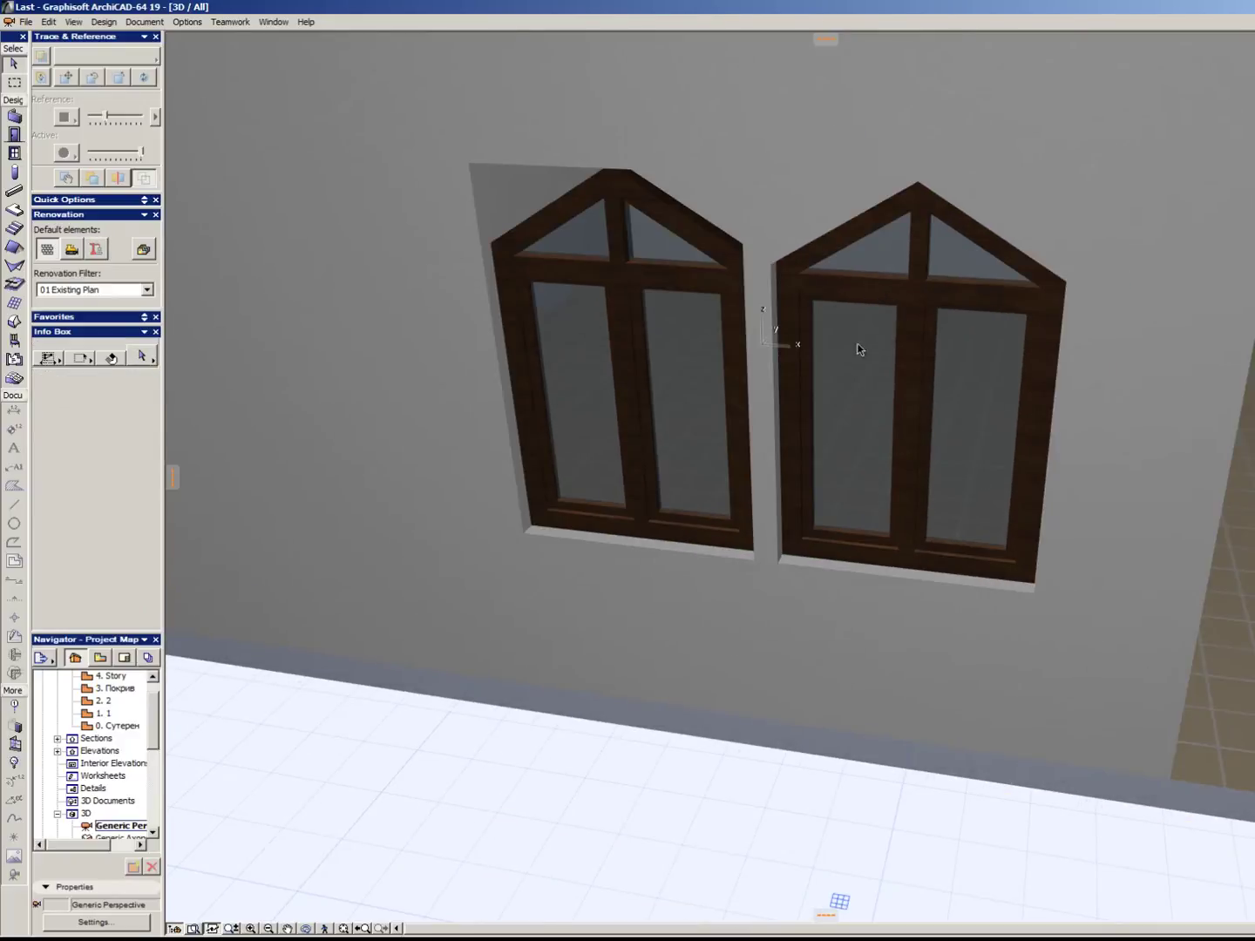
middle_click_drag(847, 347, 896, 238, "shift")
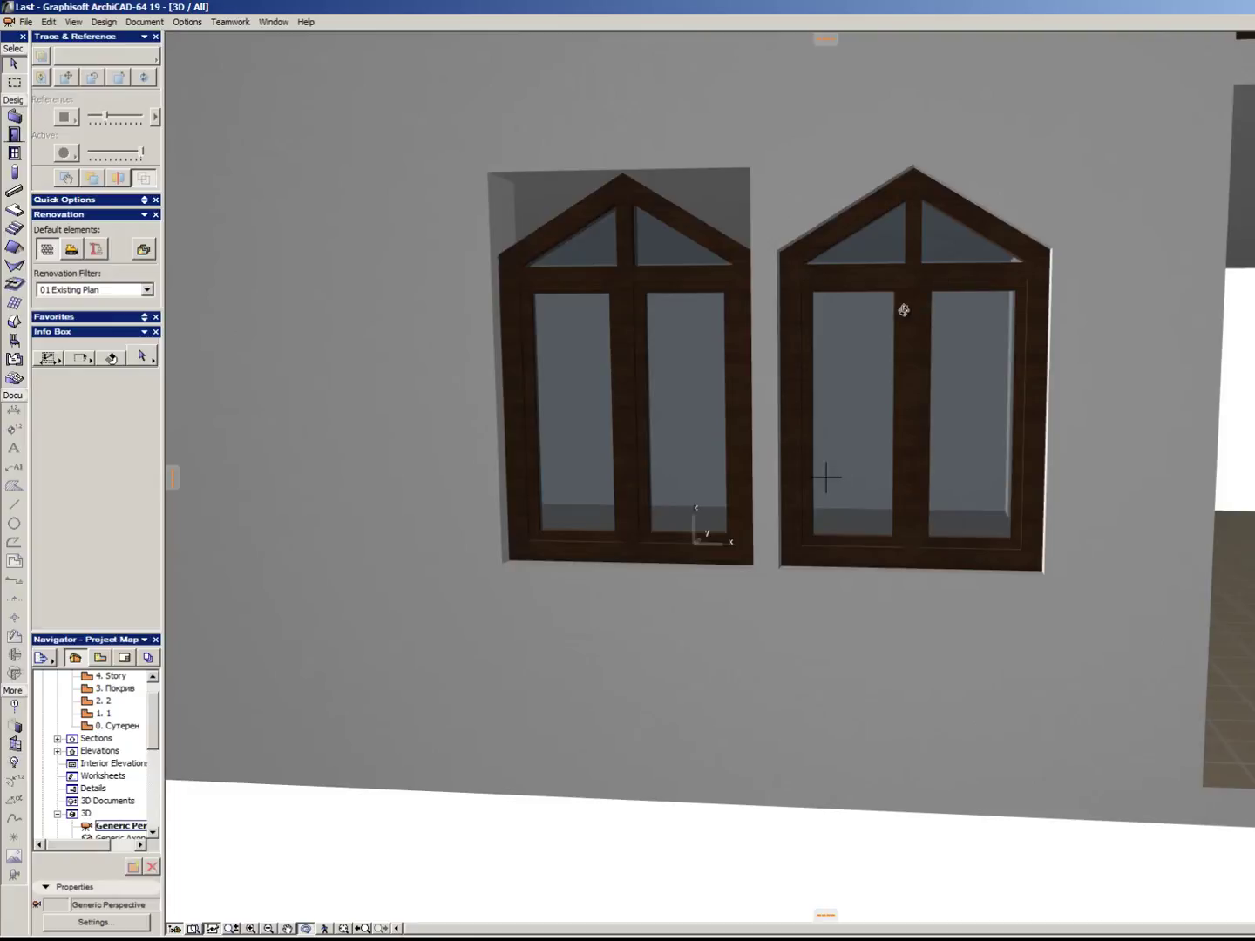
In the floor plan, set Pen 1 of the Window_trapezoid_correct window to brown pen 23.
key("F2")
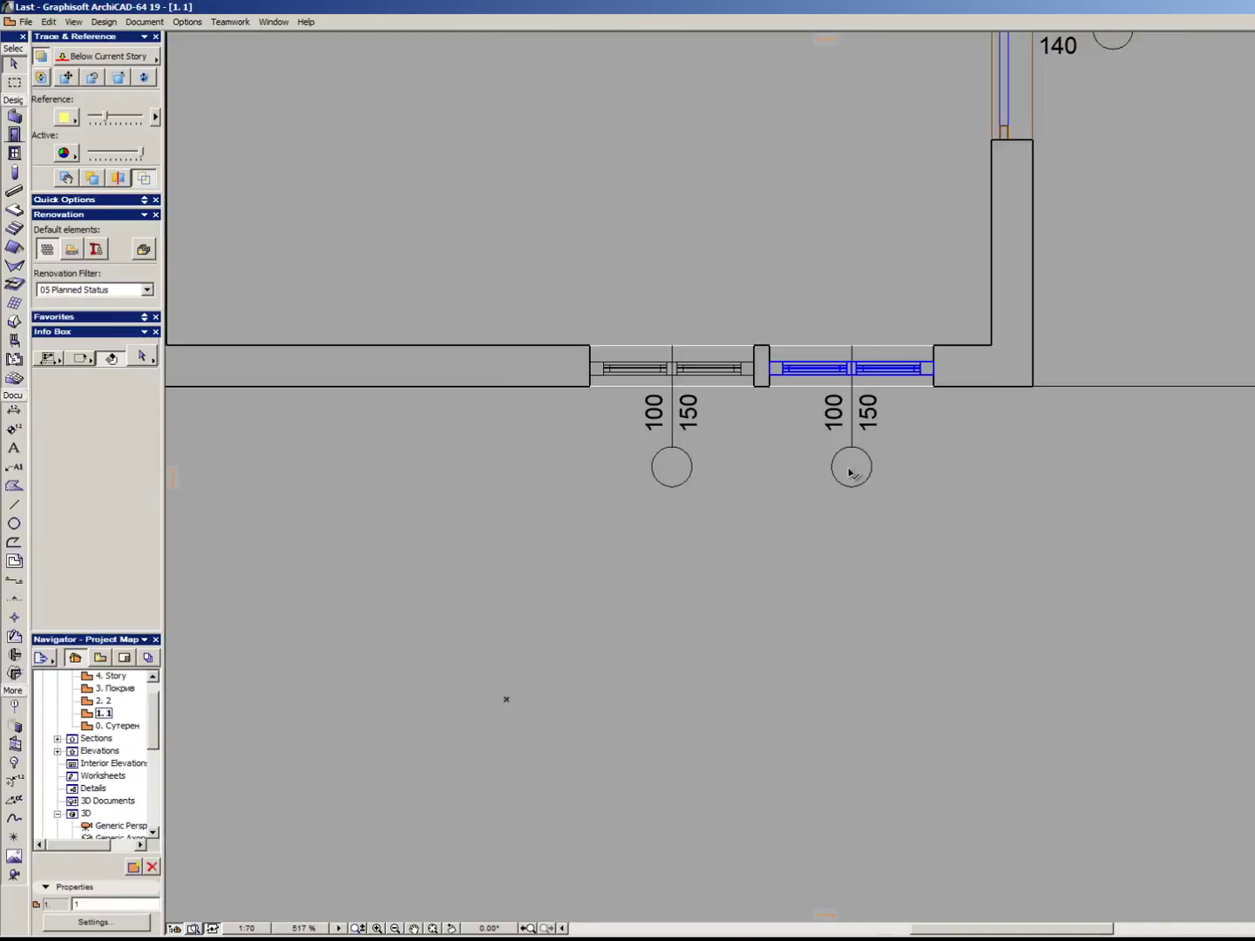
left_click(842, 468)
key("ctrl+t")
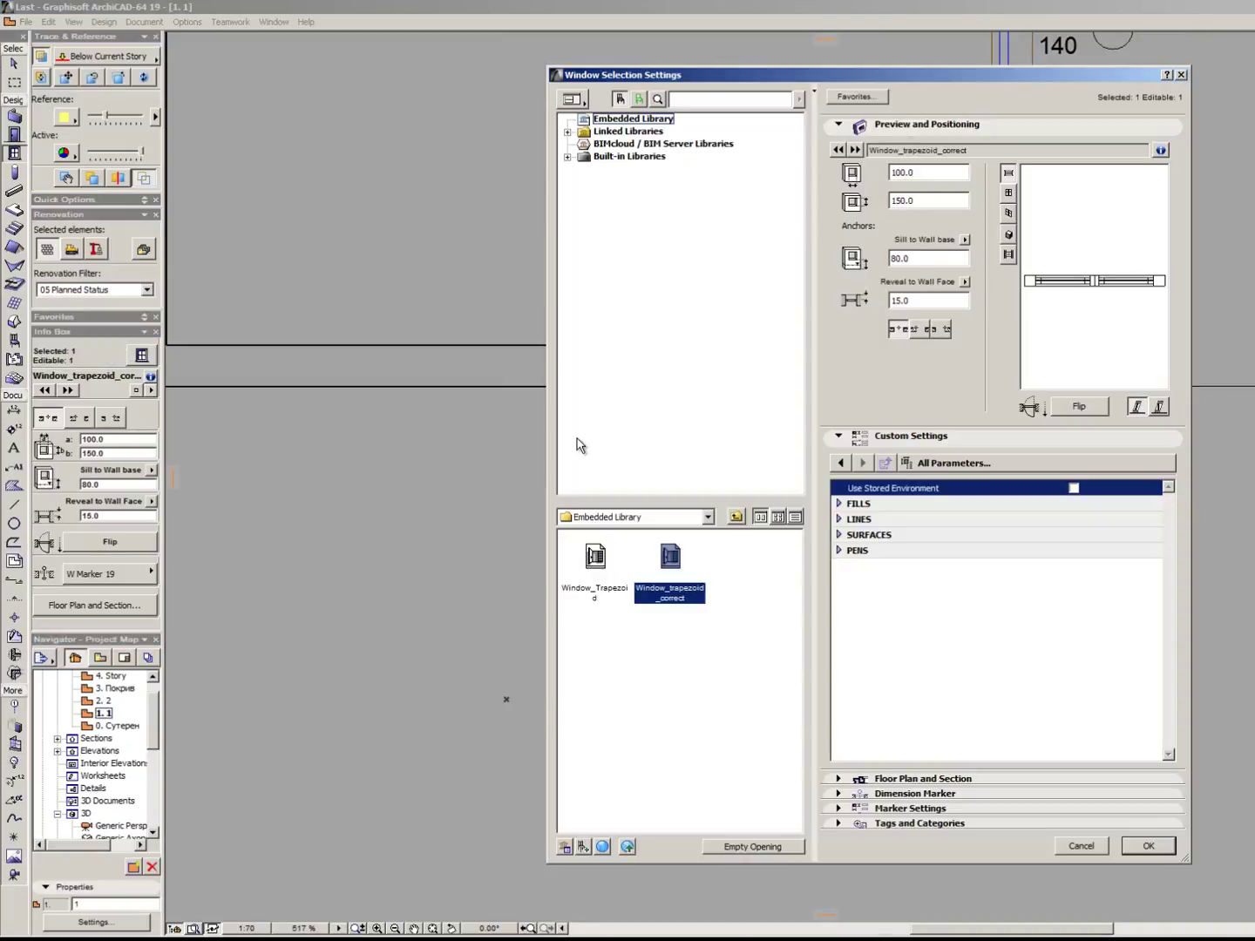
left_click(839, 519)
left_click(840, 566)
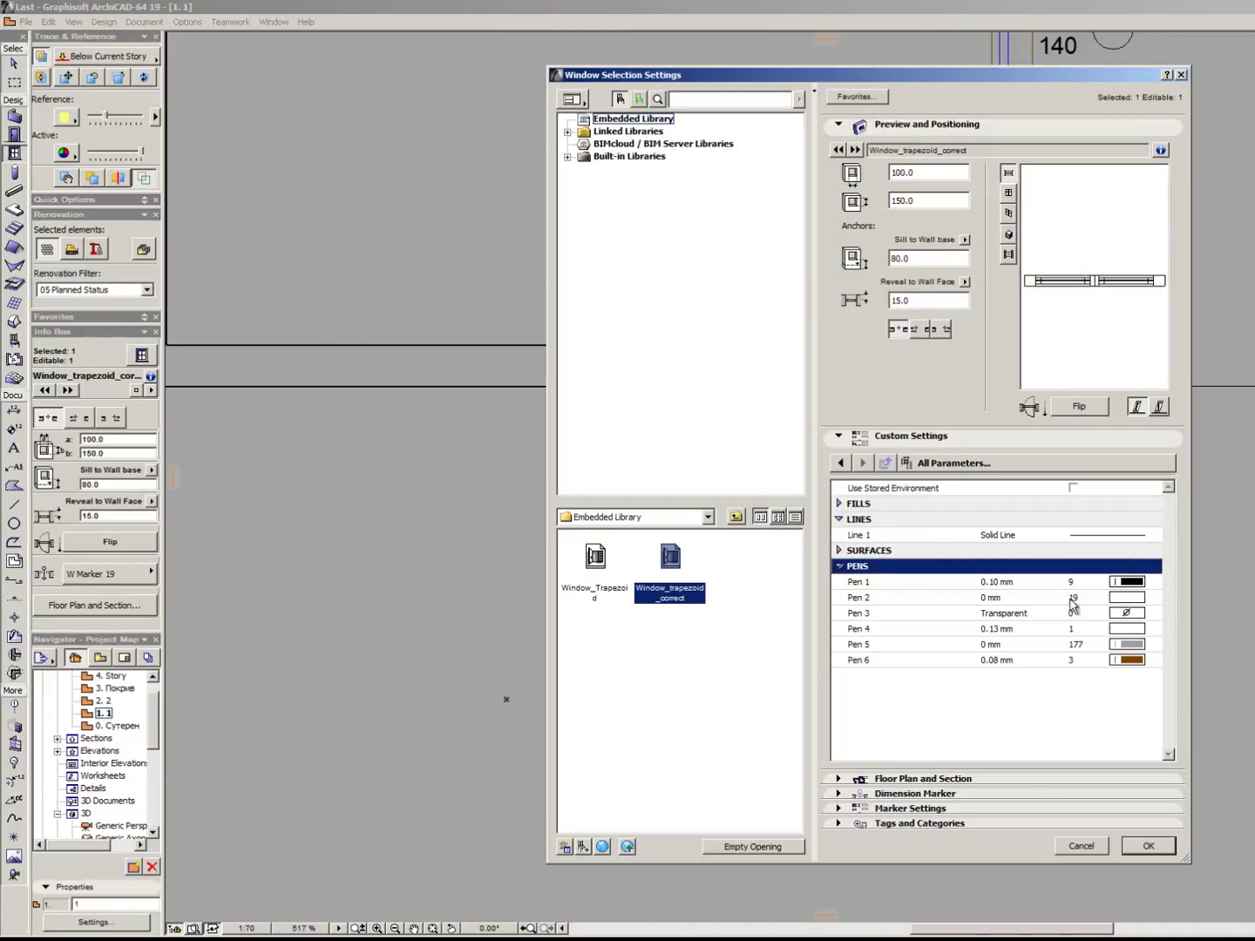
left_click(1148, 582)
left_click(1200, 601)
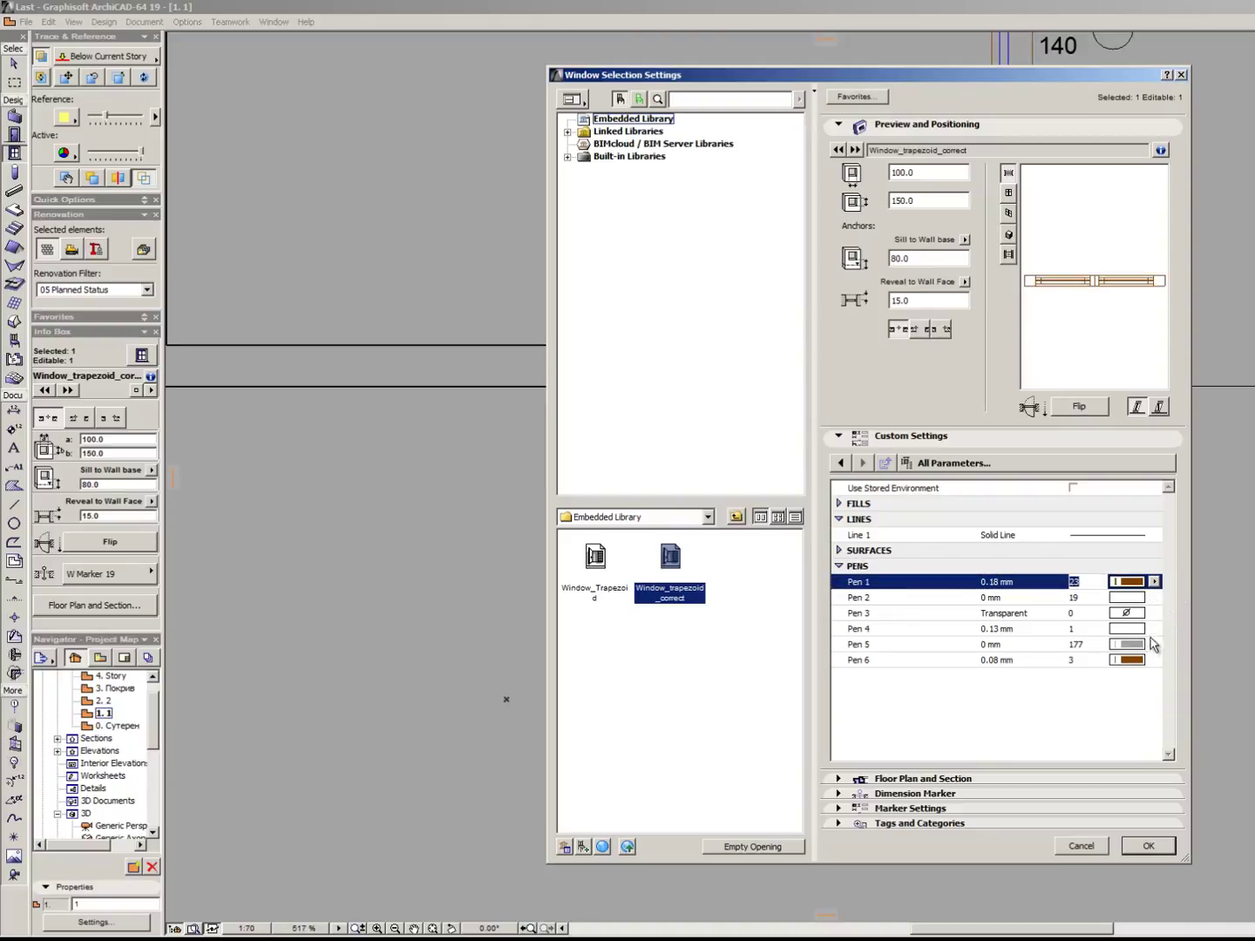
Set the window's Pen 5 to blue pen 43, apply the settings and clear the selection.
left_click(1133, 645)
left_click(1202, 659)
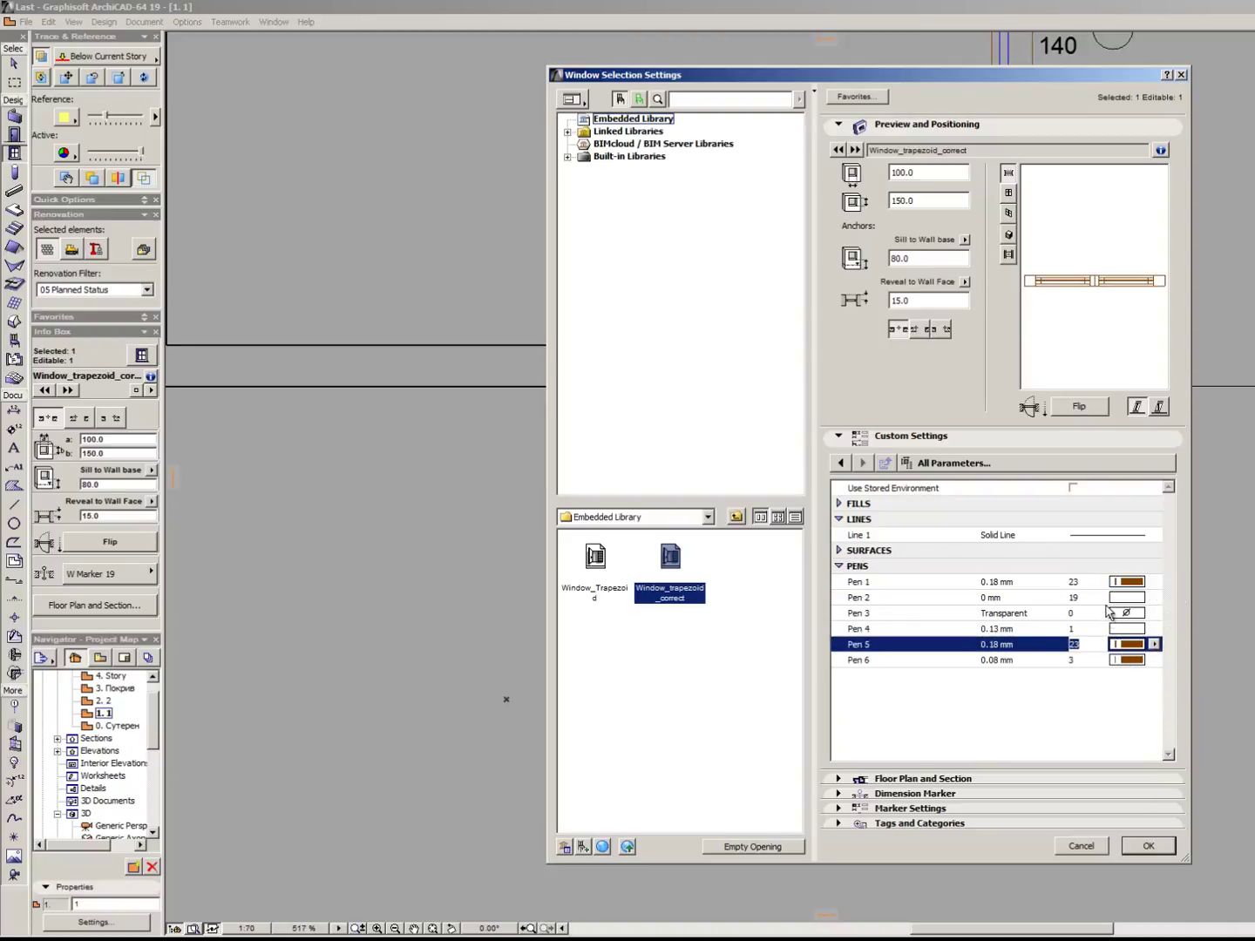
left_click(1155, 643)
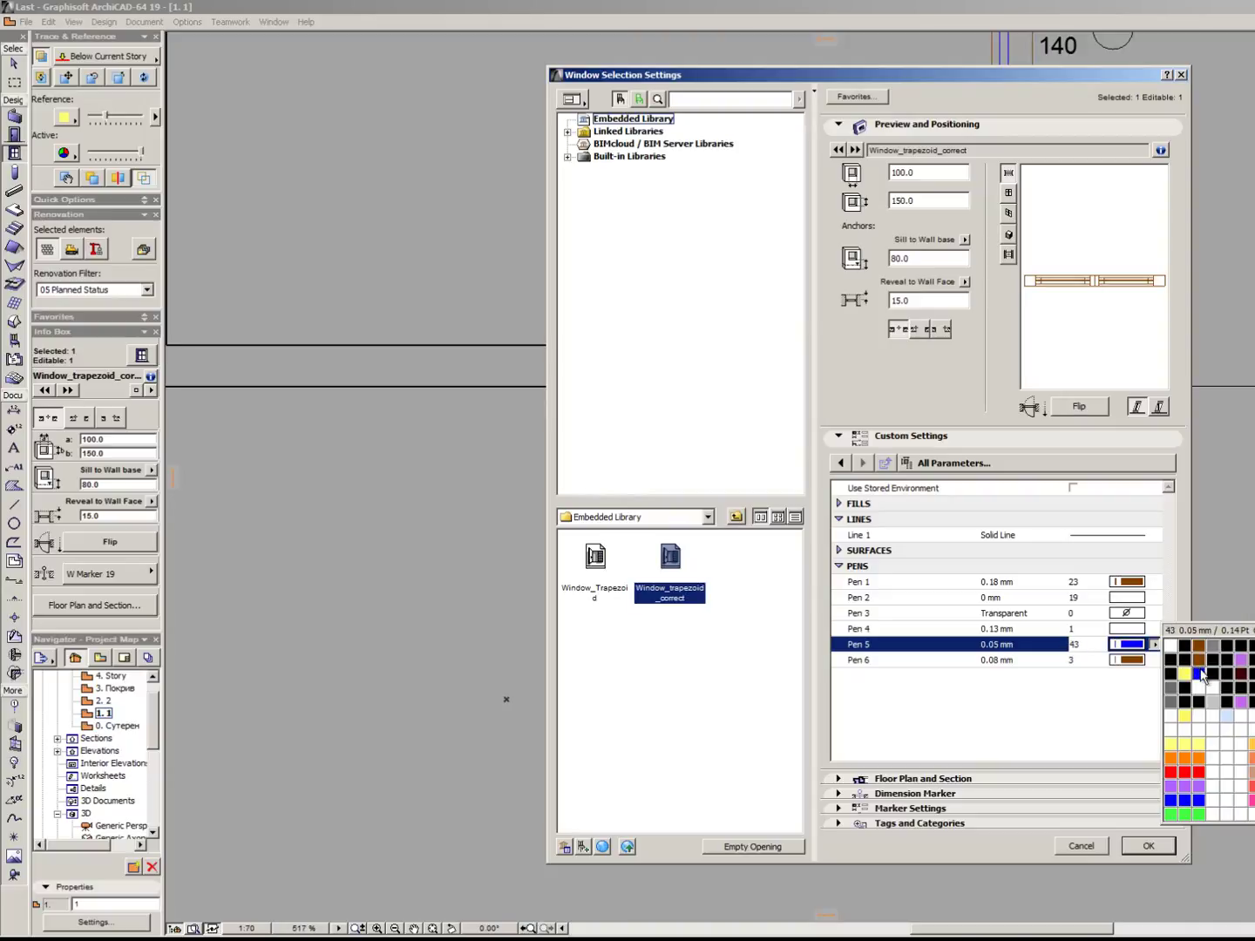
left_click(1183, 671)
key("Return")
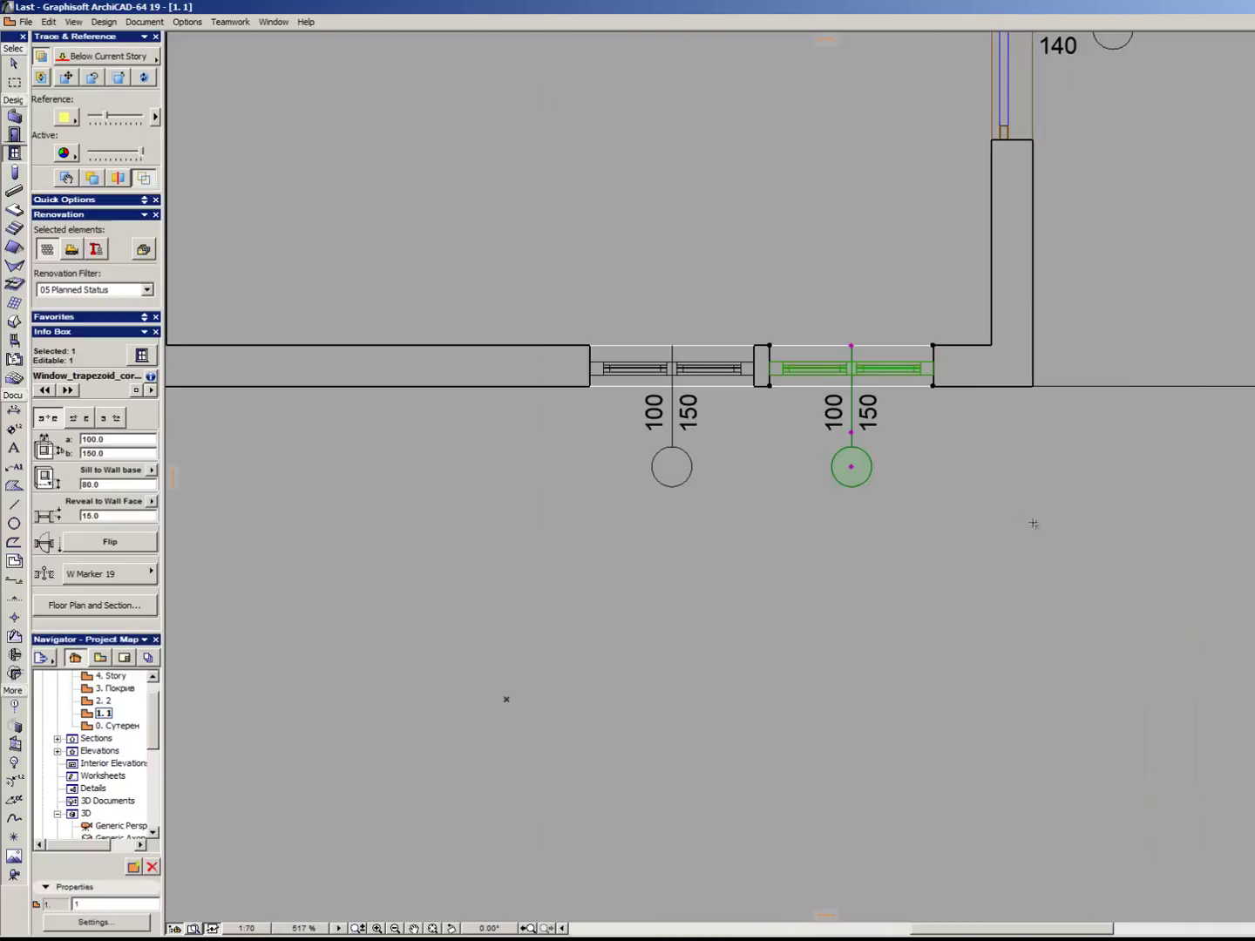
key("Escape")
scroll(933, 365, "up", 3)
key("Escape")
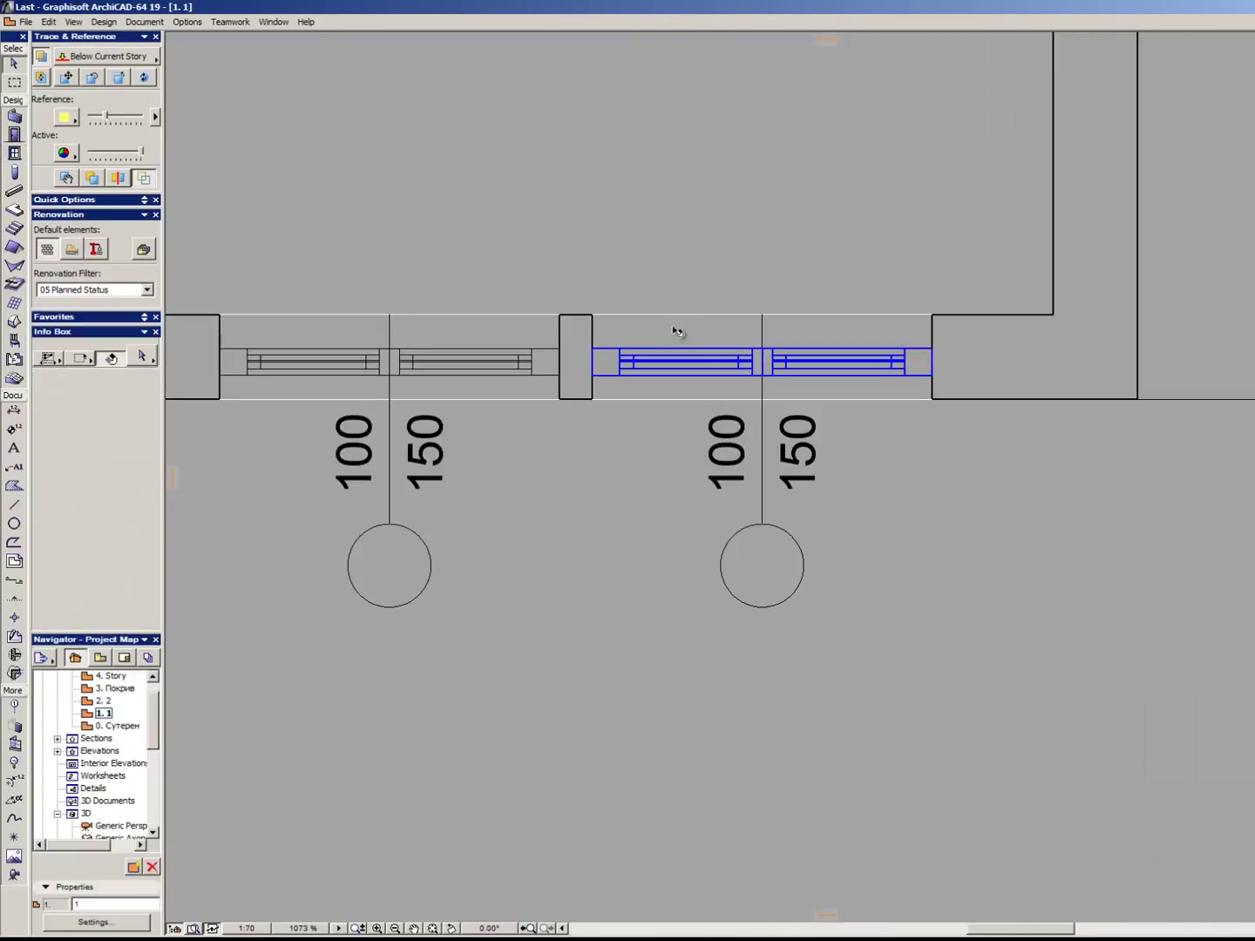
scroll(851, 384, "down", 2)
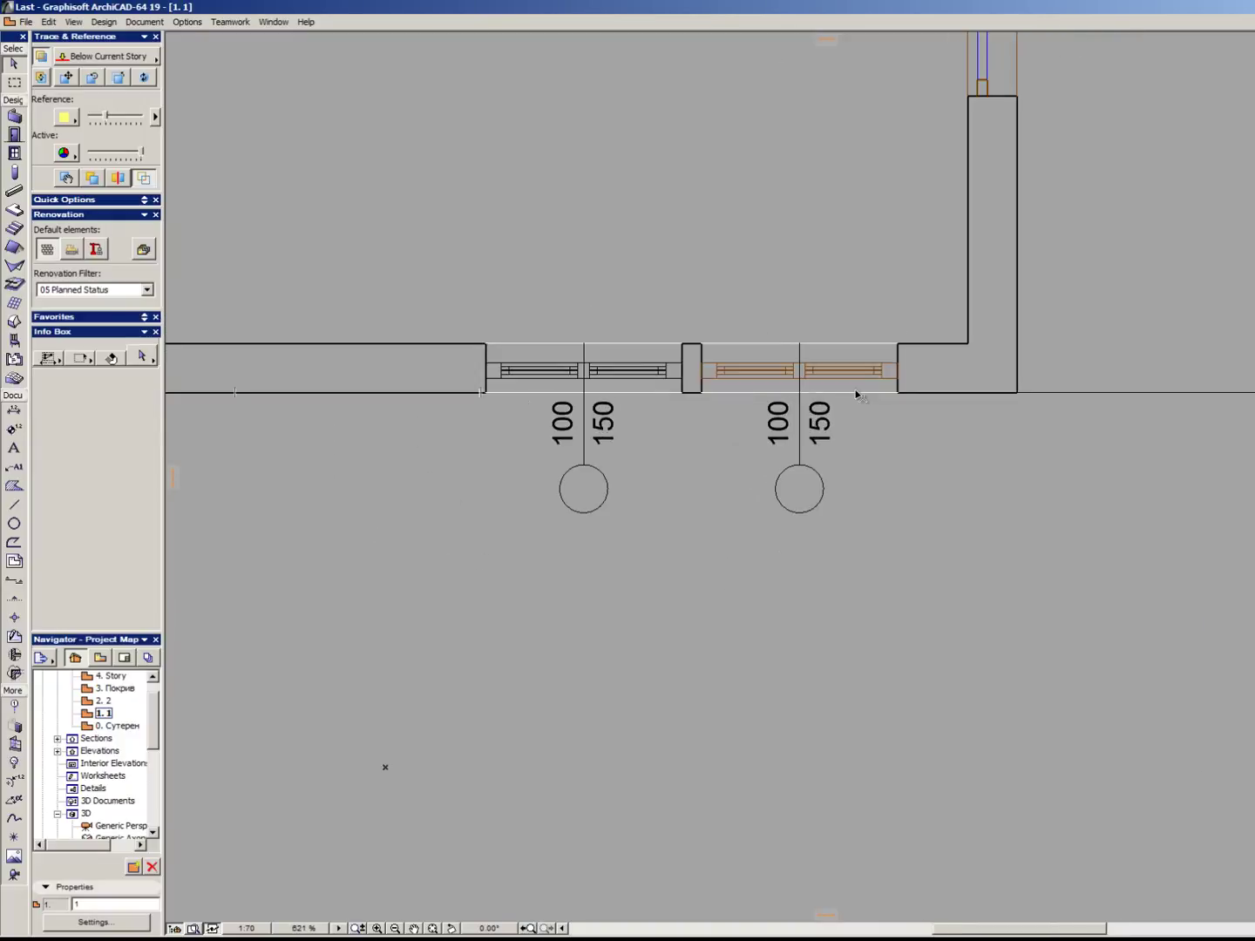